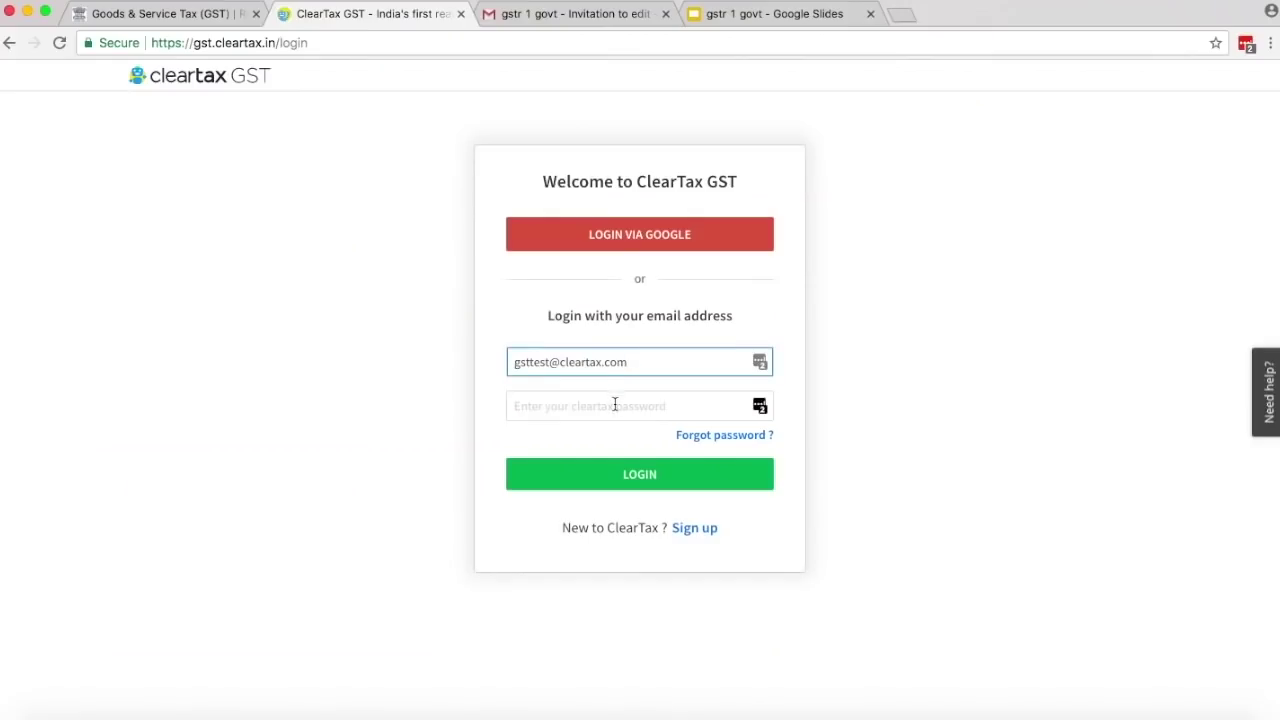
- Enter the account password and log in to ClearTax GST
{"action": "left_click", "coordinate": [614, 403]}
{"action": "type", "text": "••••••••"}
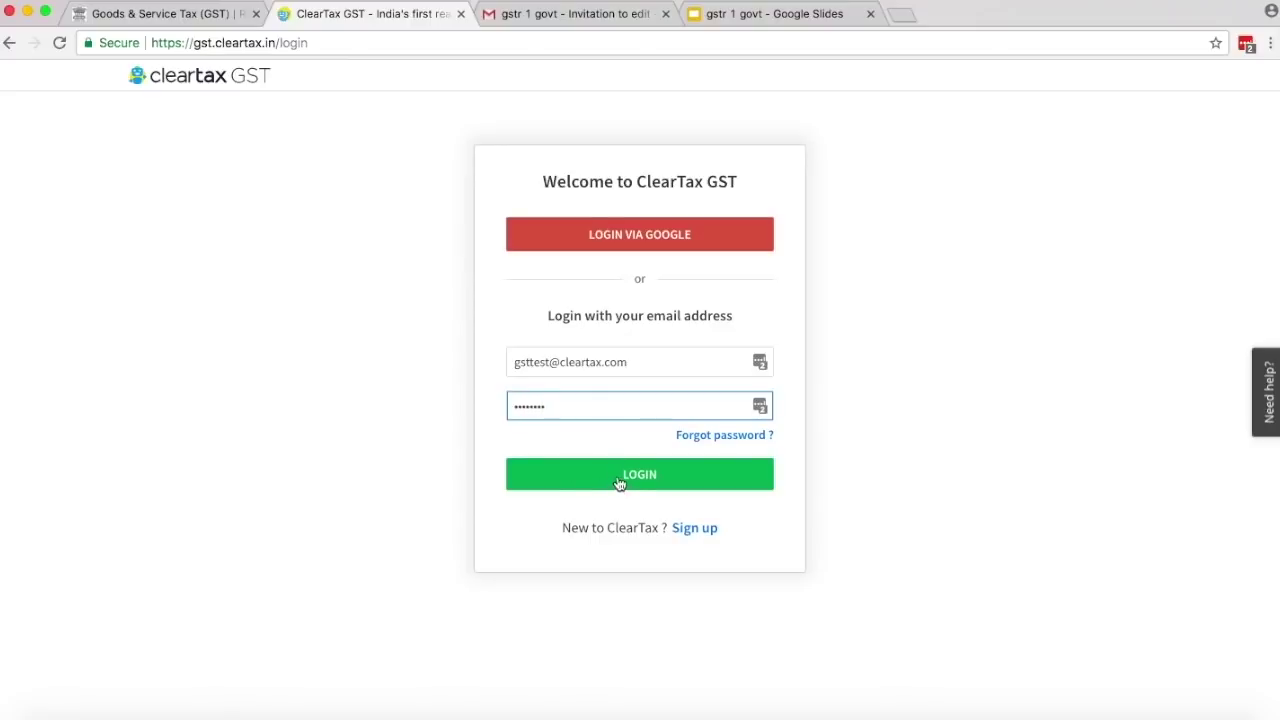
{"action": "left_click", "coordinate": [619, 483]}
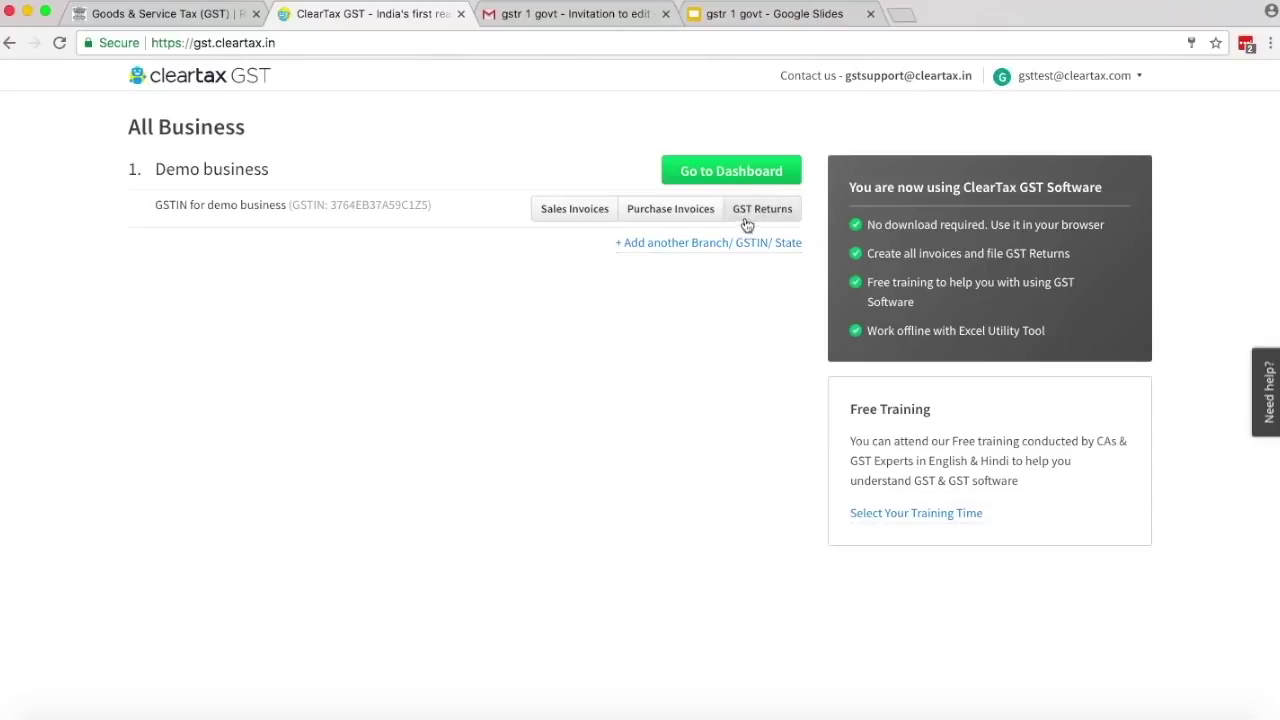
- Open the GST returns of the demo business and start the GSTR-1 filing for Jul 2017
{"action": "left_click", "coordinate": [745, 211]}
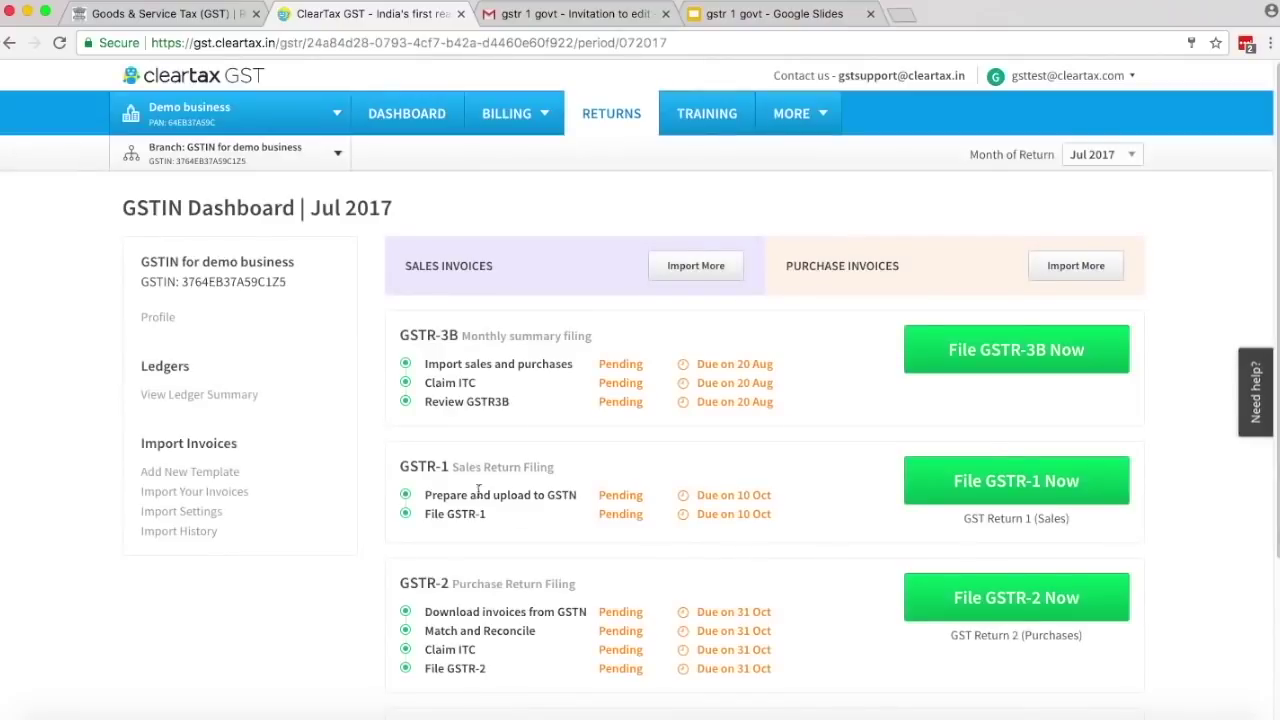
{"action": "left_click", "coordinate": [1028, 496]}
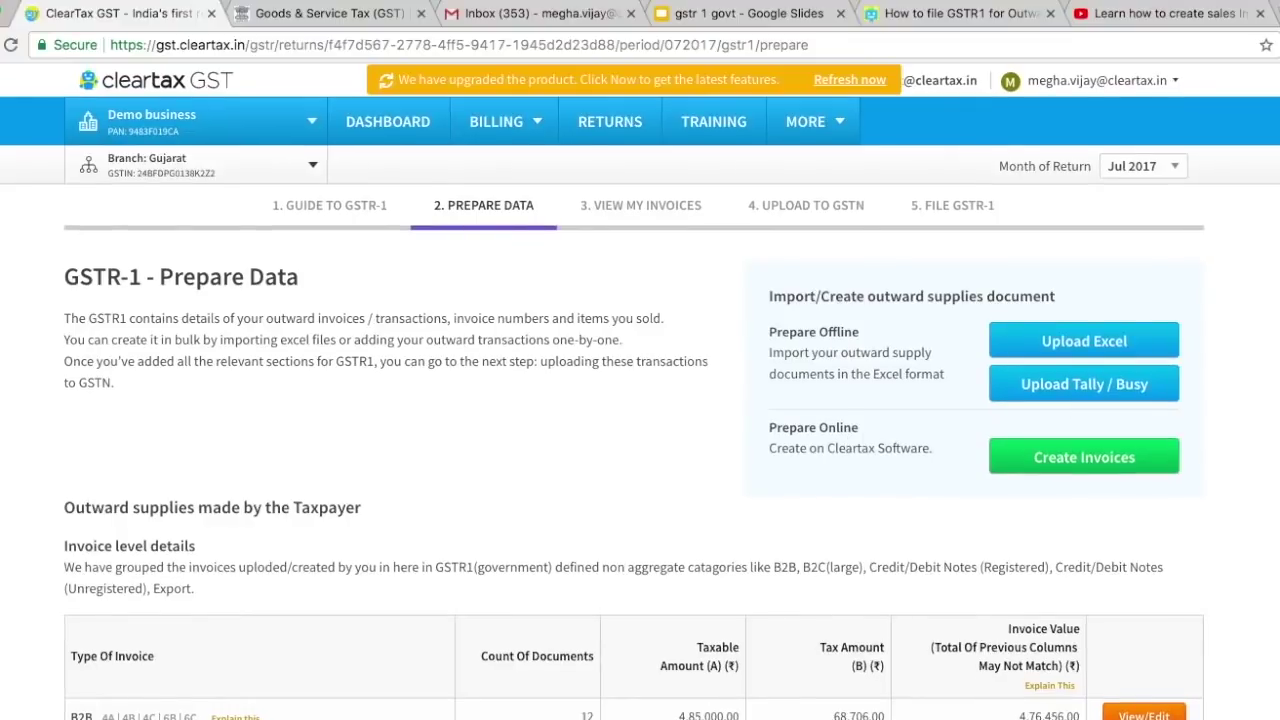
- Open the online sales invoice creation form from the GSTR-1 Prepare Data page and look through its fields
{"action": "scroll", "coordinate": [957, 523], "scroll_direction": "down", "scroll_amount": 1}
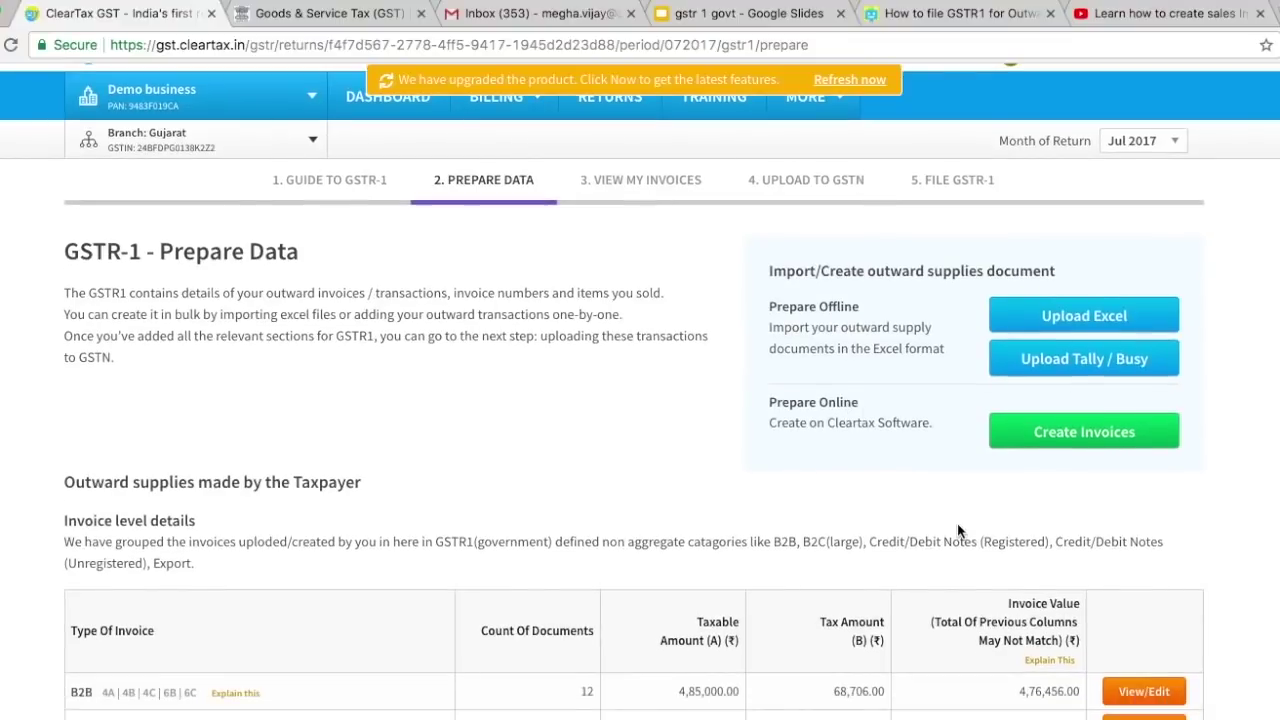
{"action": "left_click", "coordinate": [1039, 432]}
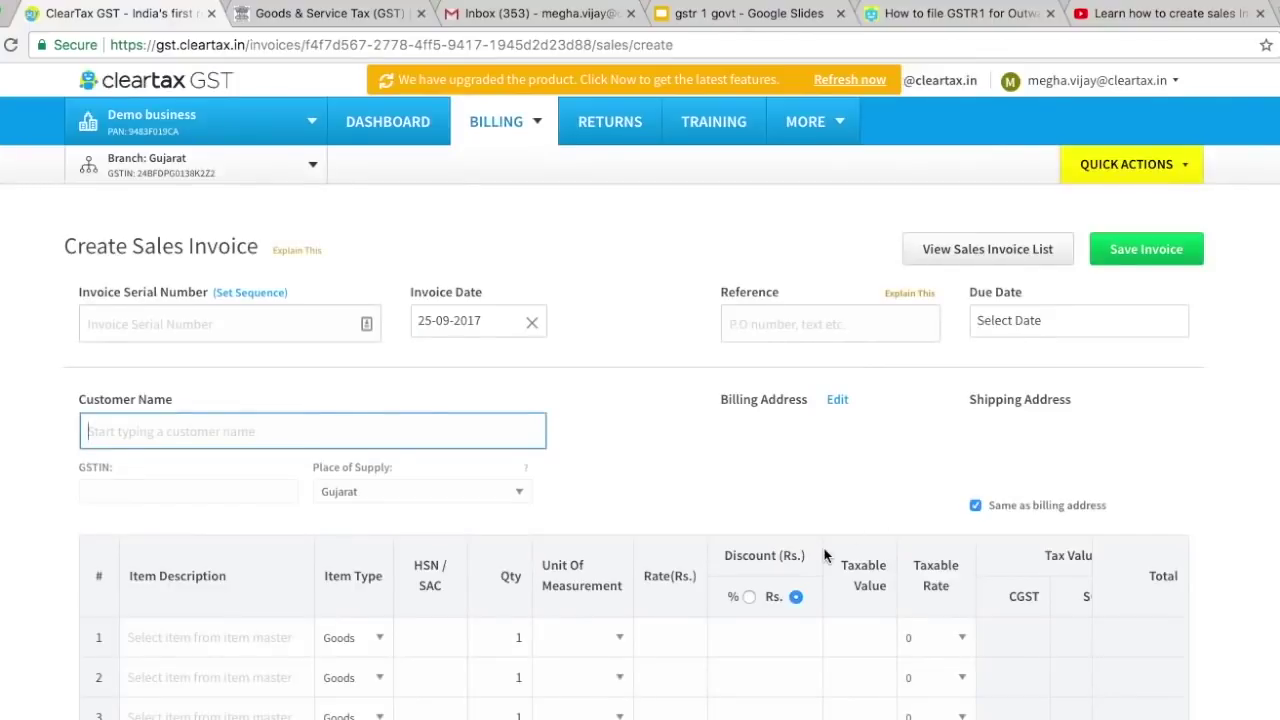
{"action": "scroll", "coordinate": [823, 555], "scroll_direction": "down", "scroll_amount": 4}
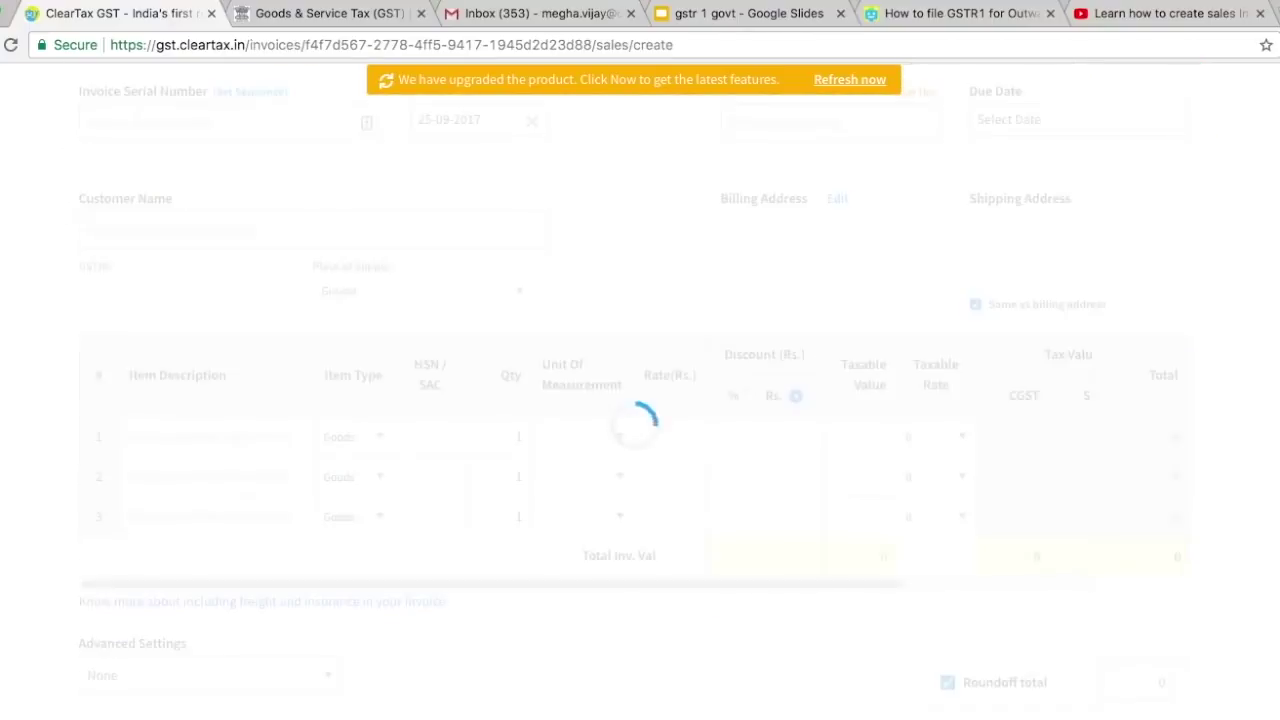
{"action": "left_click", "coordinate": [496, 121]}
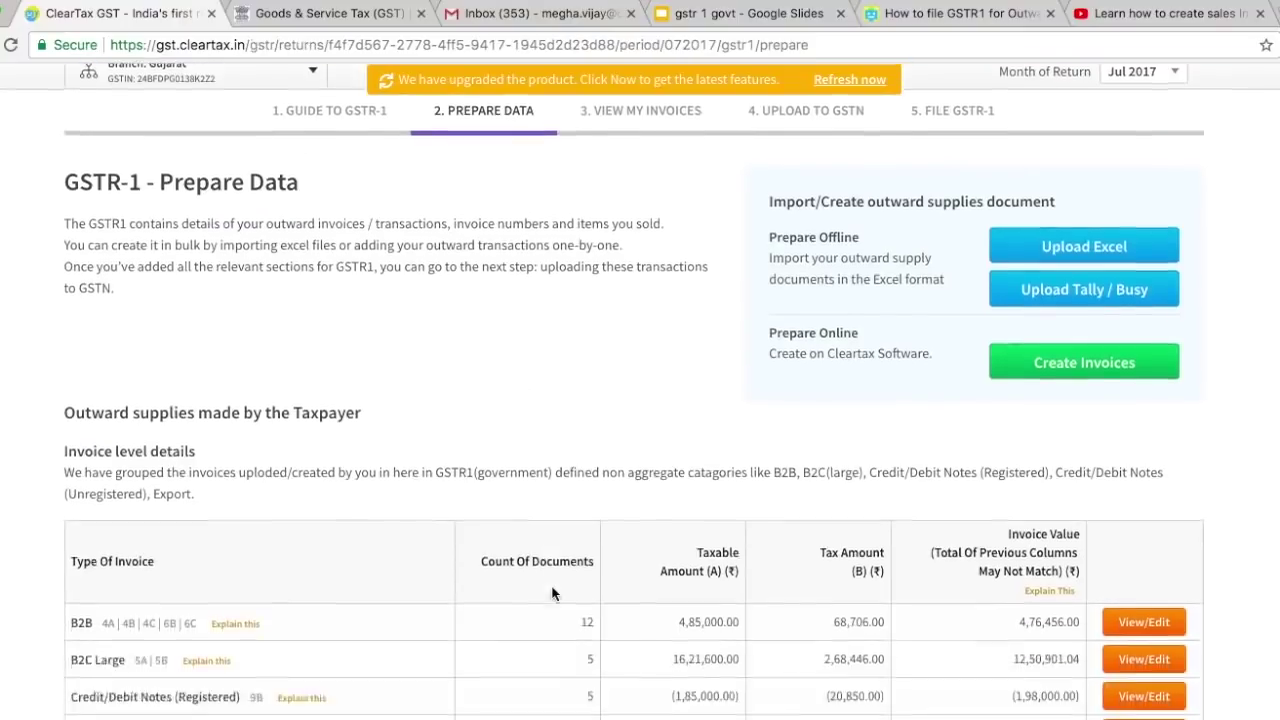
- Open the Excel import for outward supplies and download the Sales Invoice & Bill of Supply [GSTR1 / GSTR3B] [V3.1] sample file
{"action": "scroll", "coordinate": [552, 594], "scroll_direction": "down", "scroll_amount": 5}
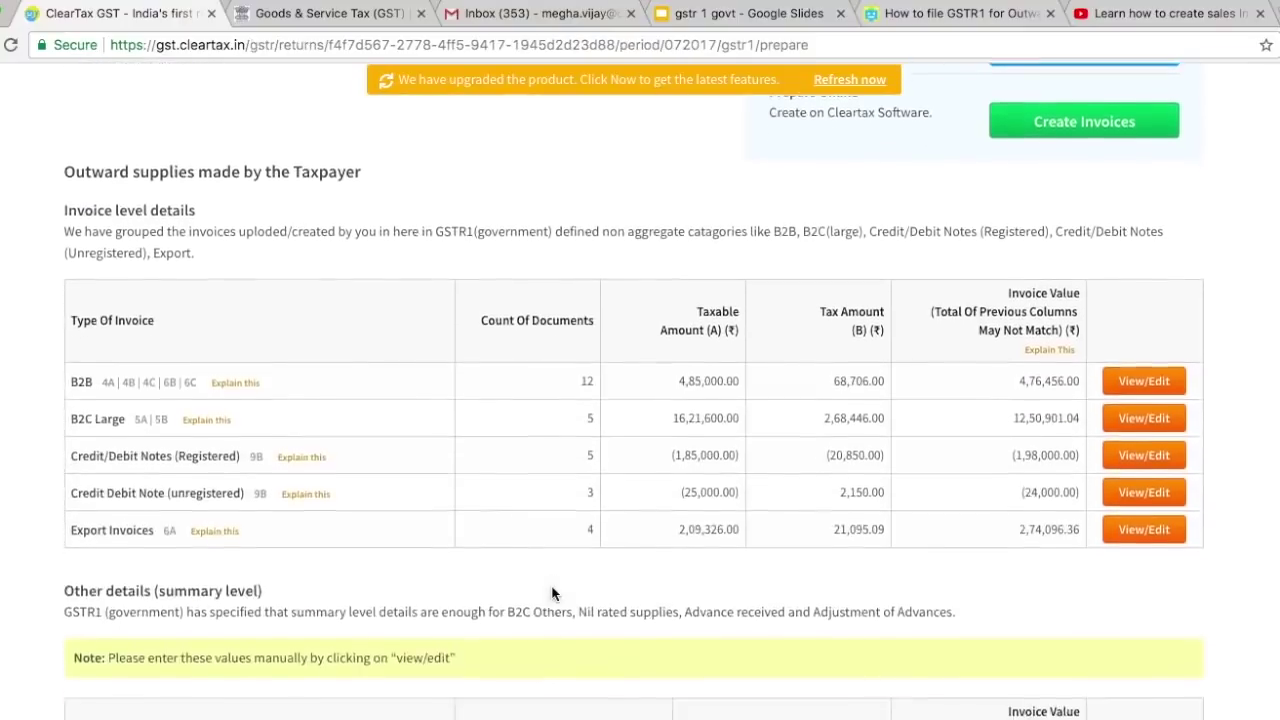
{"action": "scroll", "coordinate": [552, 594], "scroll_direction": "down", "scroll_amount": 3}
{"action": "scroll", "coordinate": [552, 594], "scroll_direction": "down", "scroll_amount": 3}
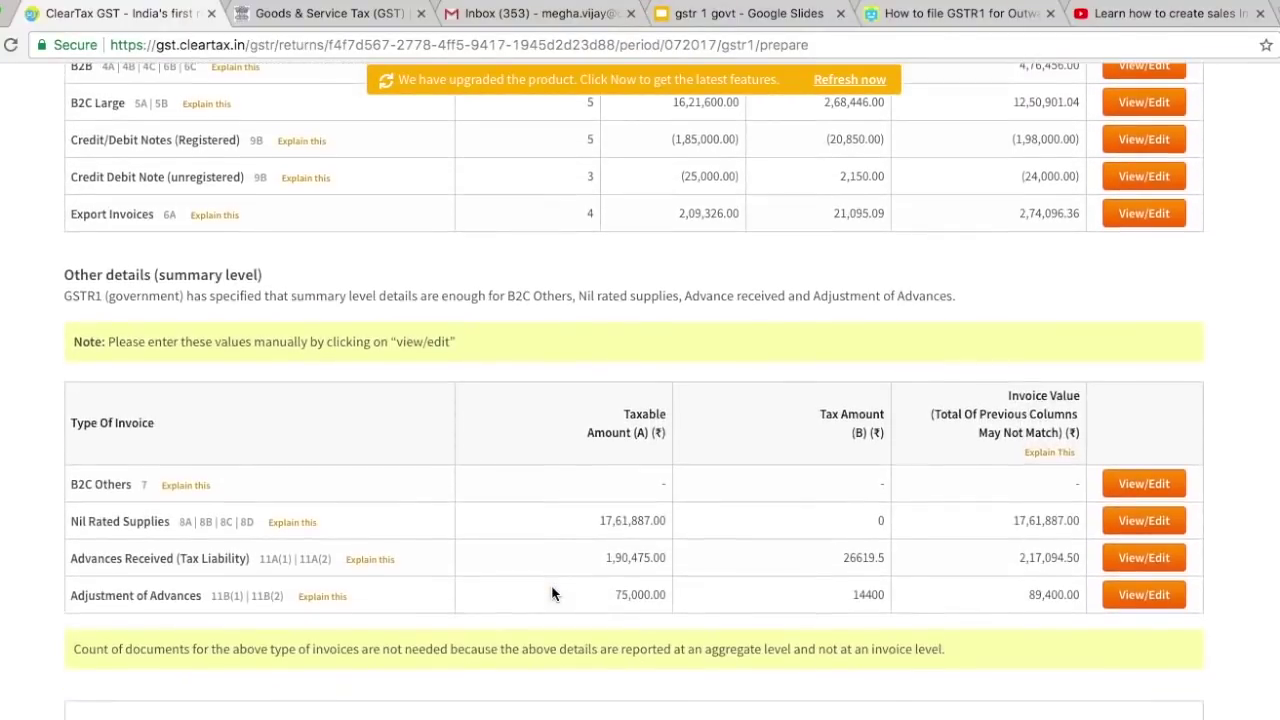
{"action": "scroll", "coordinate": [552, 594], "scroll_direction": "up", "scroll_amount": 10}
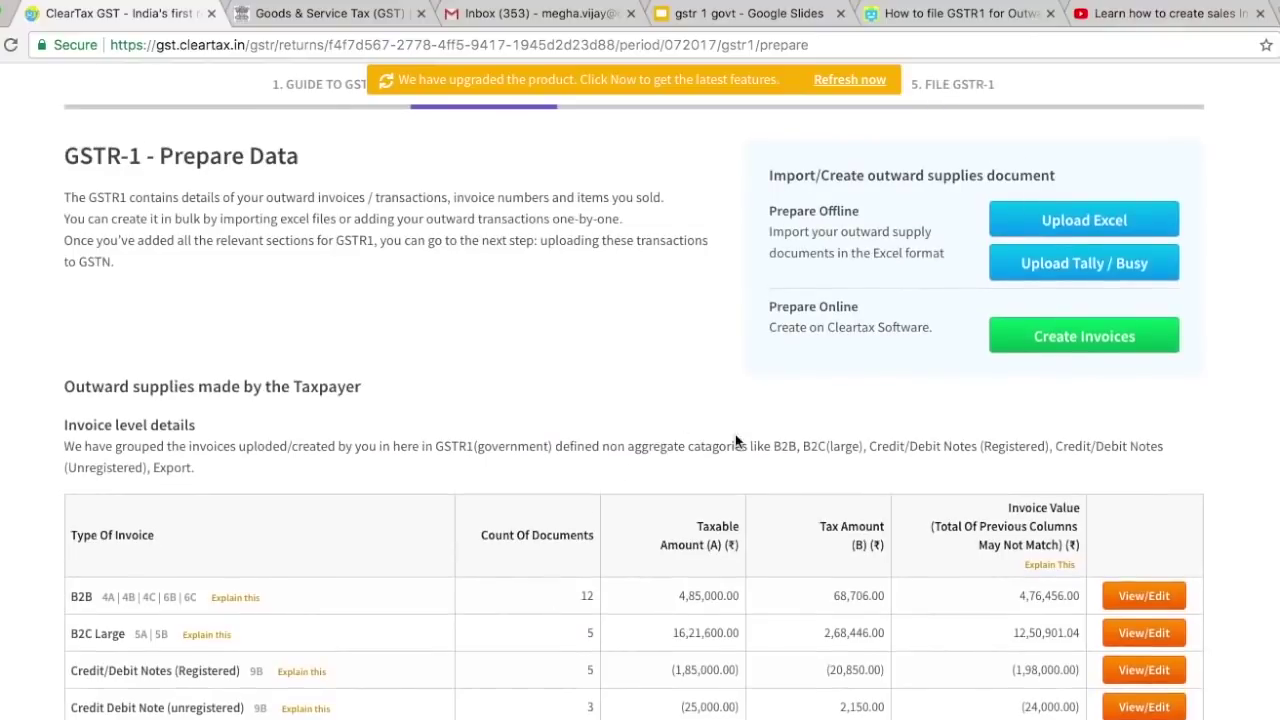
{"action": "left_click", "coordinate": [1016, 229]}
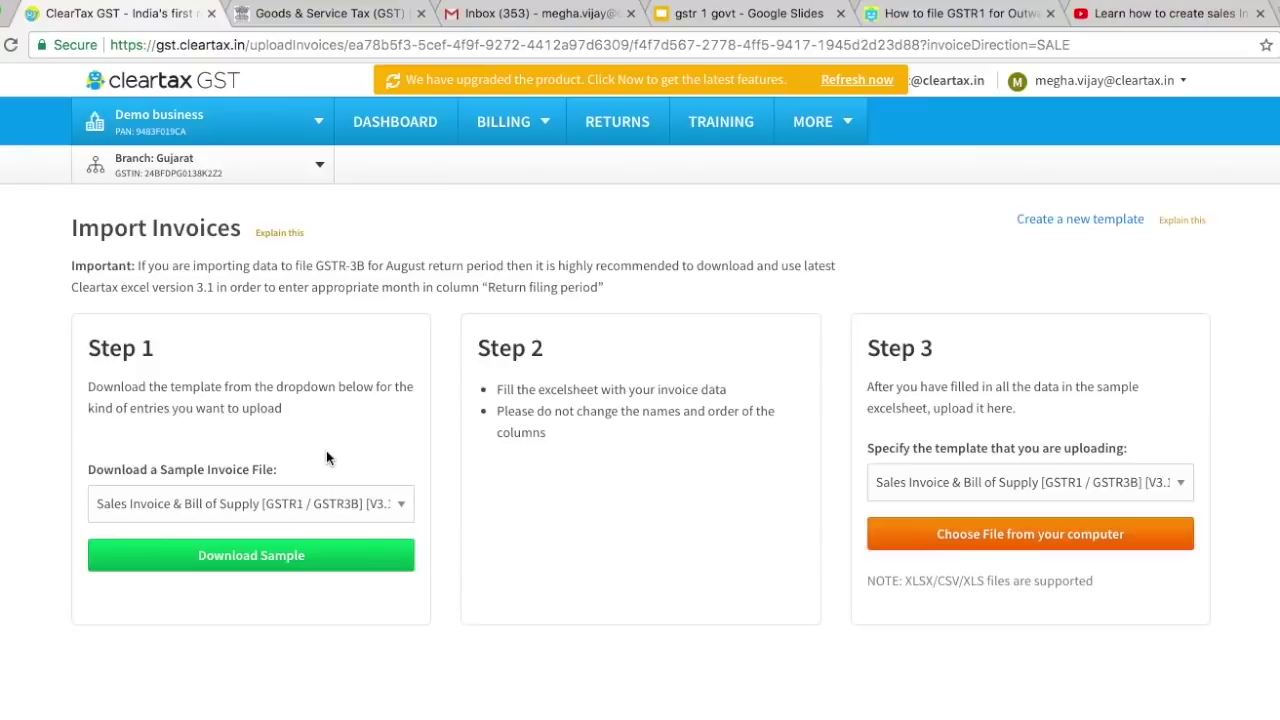
{"action": "left_click", "coordinate": [331, 506]}
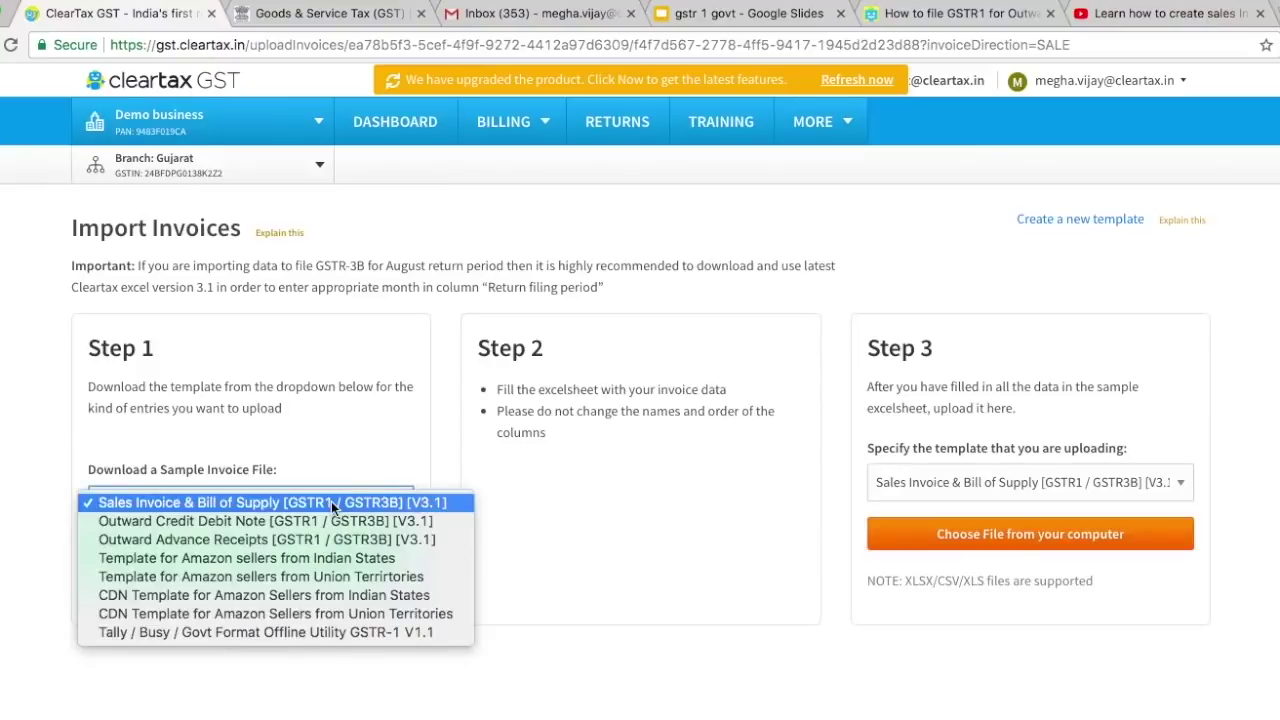
{"action": "left_click", "coordinate": [331, 502]}
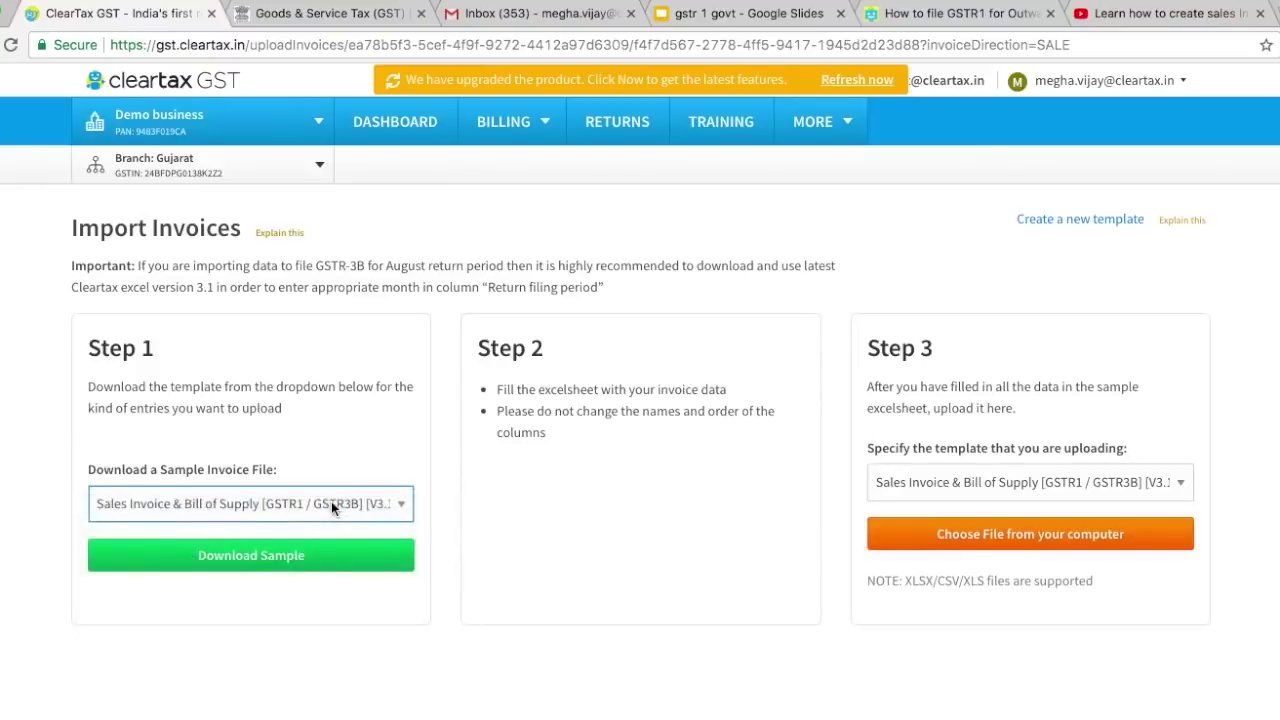
{"action": "left_click", "coordinate": [324, 558]}
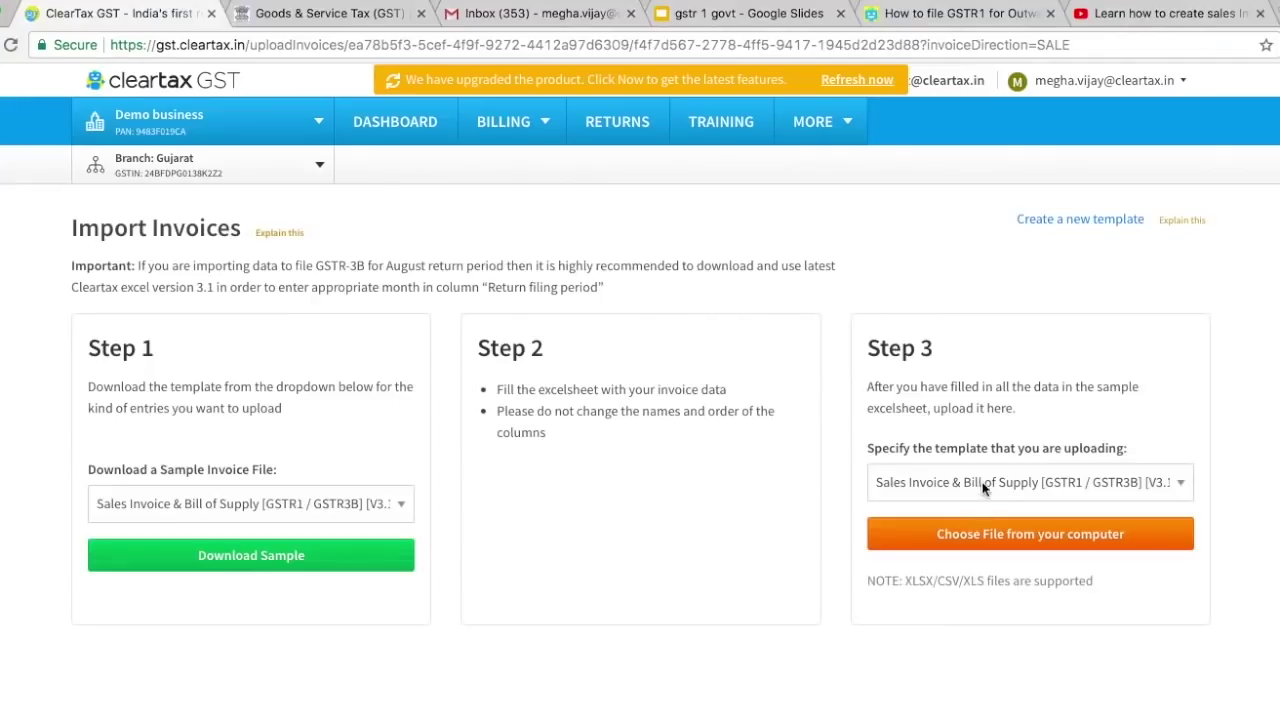
- Import the workbook GSTR1_Excel_Workbook_Template-V1.2.xlsx from the computer
{"action": "left_click", "coordinate": [984, 484]}
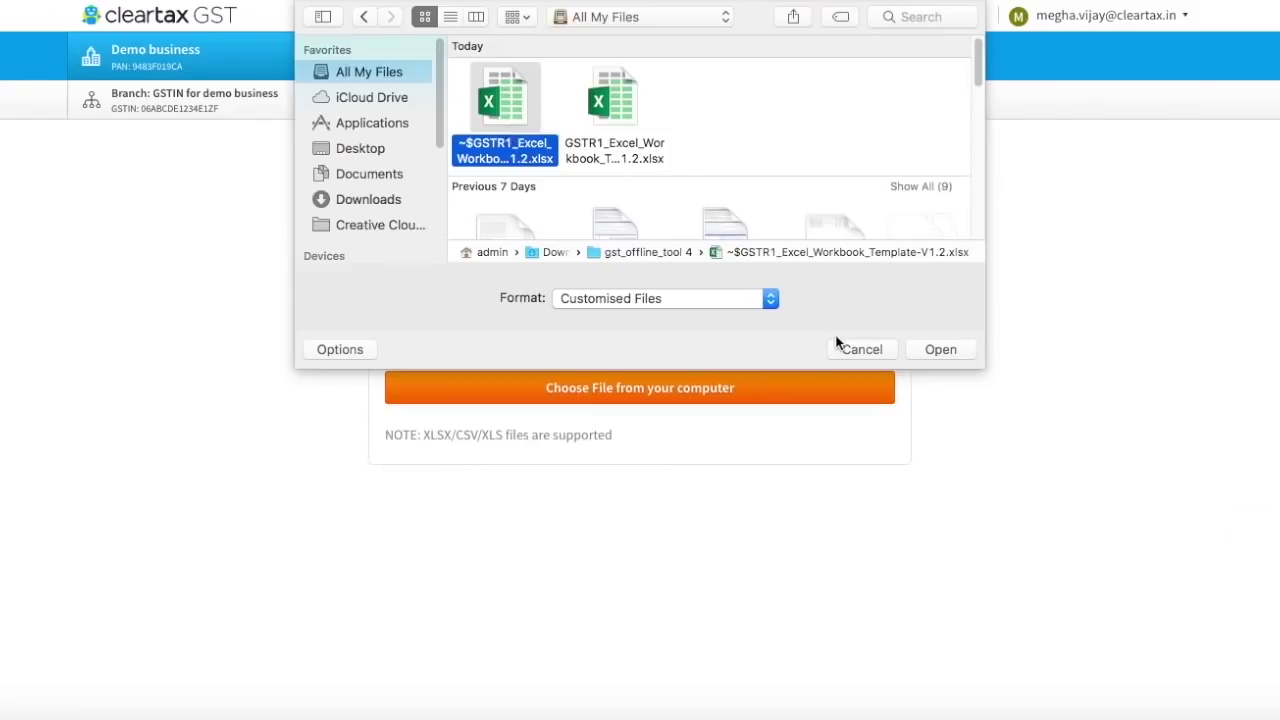
{"action": "left_click", "coordinate": [940, 350]}
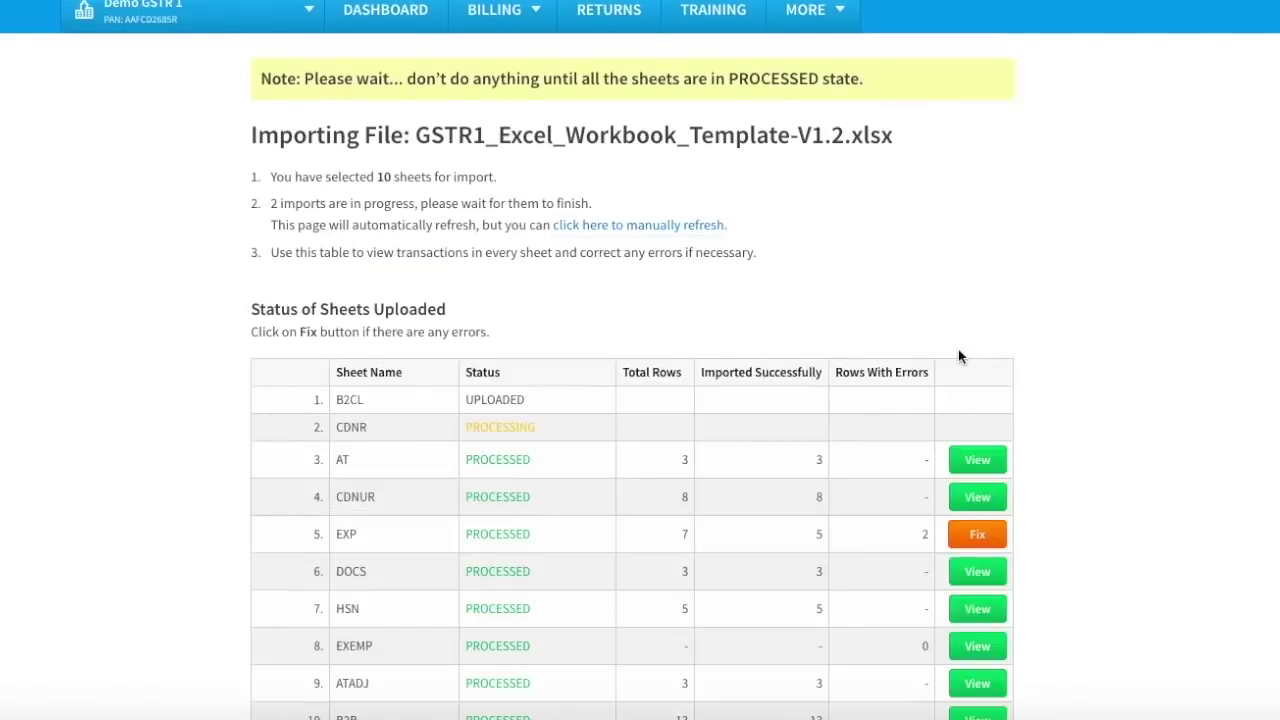
- Open the EXP sheet's import errors and set the rate of both failed WOPAY export invoices to 0
{"action": "left_click", "coordinate": [977, 551]}
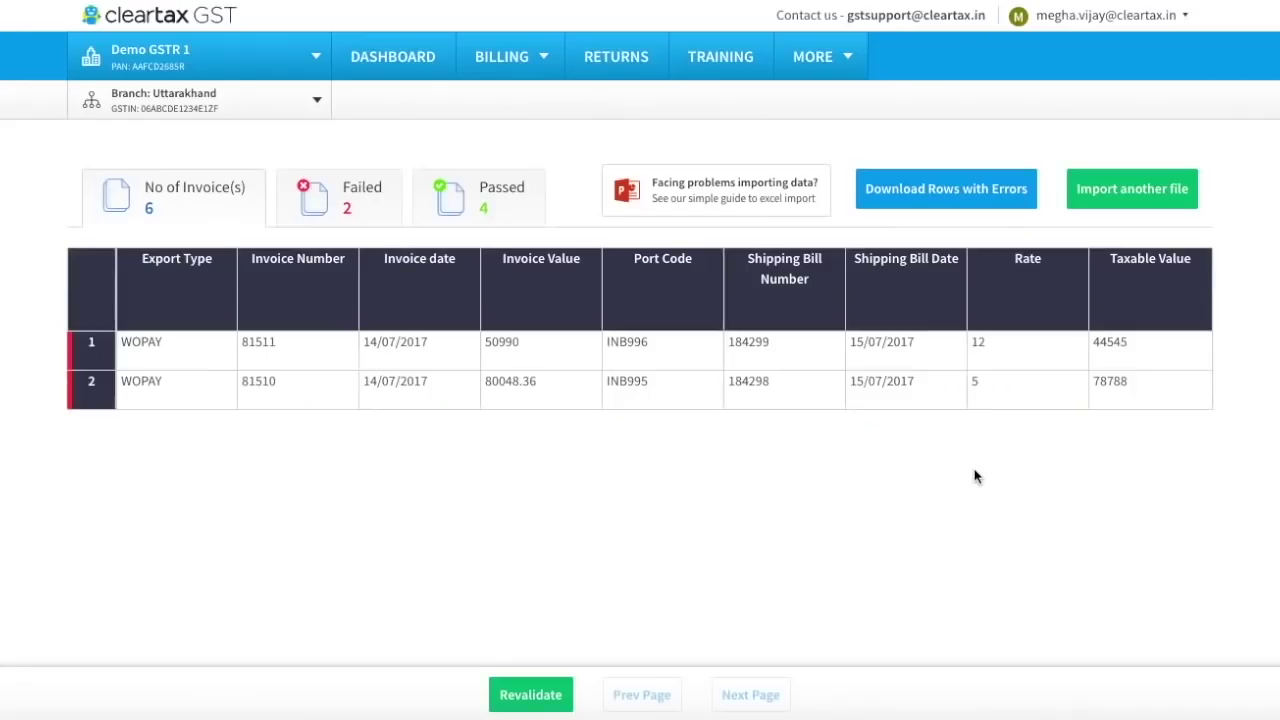
{"action": "left_click", "coordinate": [994, 355]}
{"action": "type", "text": "0"}
{"action": "left_click", "coordinate": [992, 396]}
{"action": "type", "text": "0"}
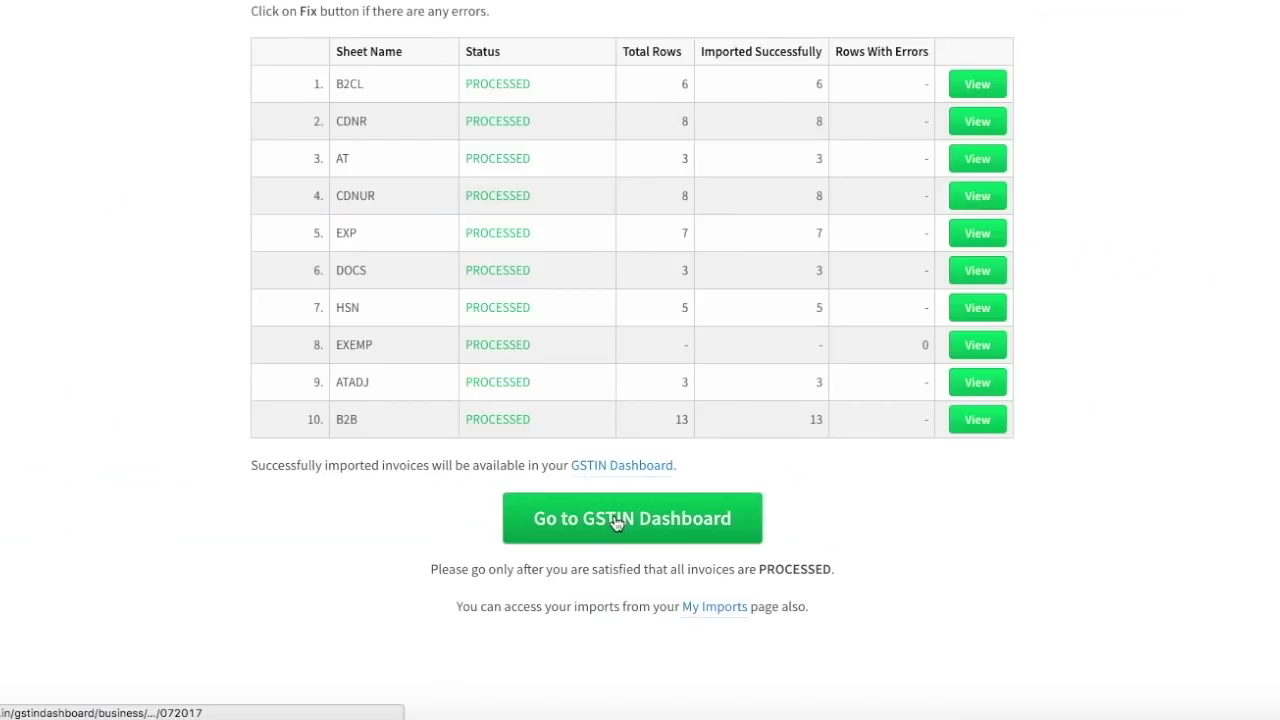
- Return to the GSTIN dashboard and open the Prepare Data stage of the GSTR-1 filing
{"action": "left_click", "coordinate": [615, 520]}
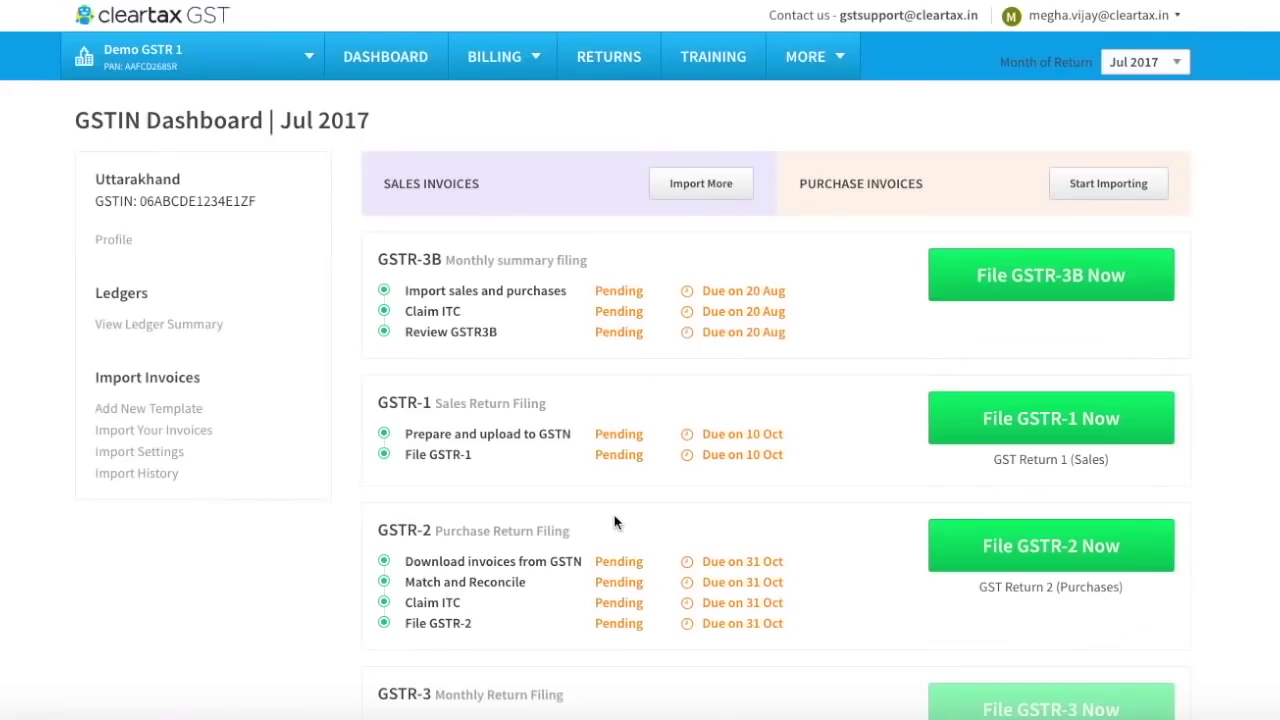
{"action": "left_click", "coordinate": [1050, 422]}
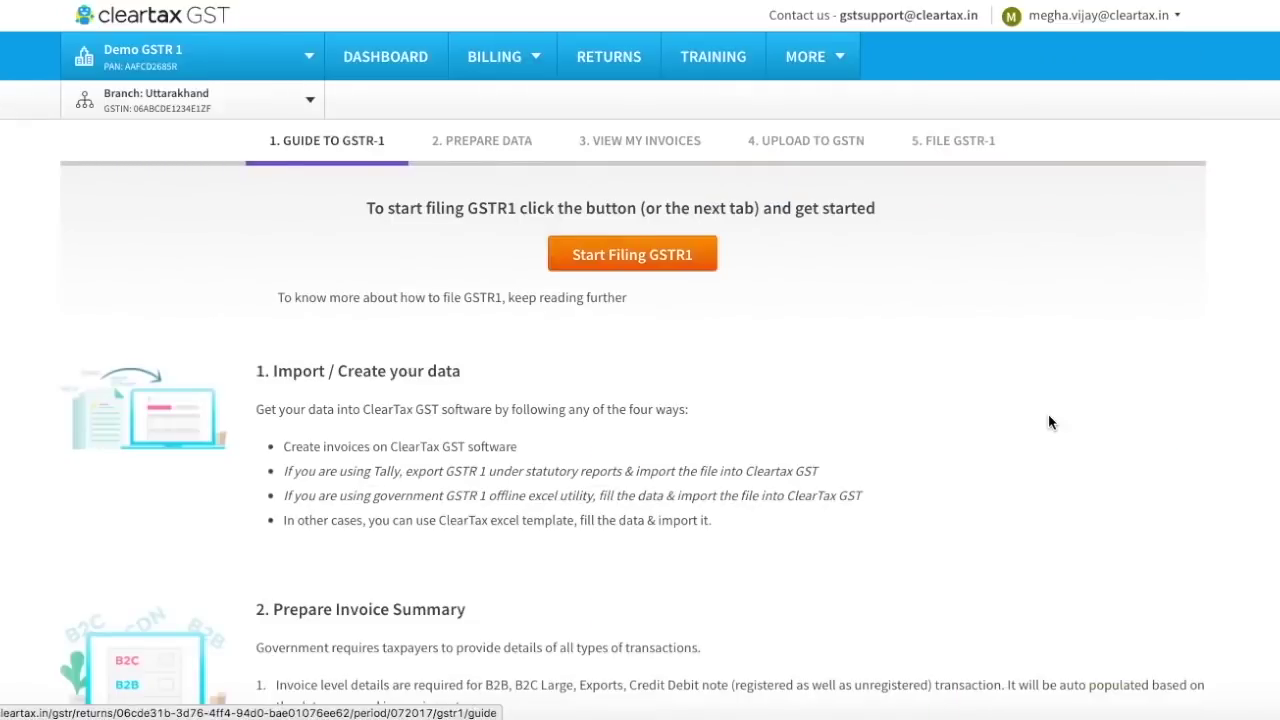
{"action": "left_click", "coordinate": [500, 145]}
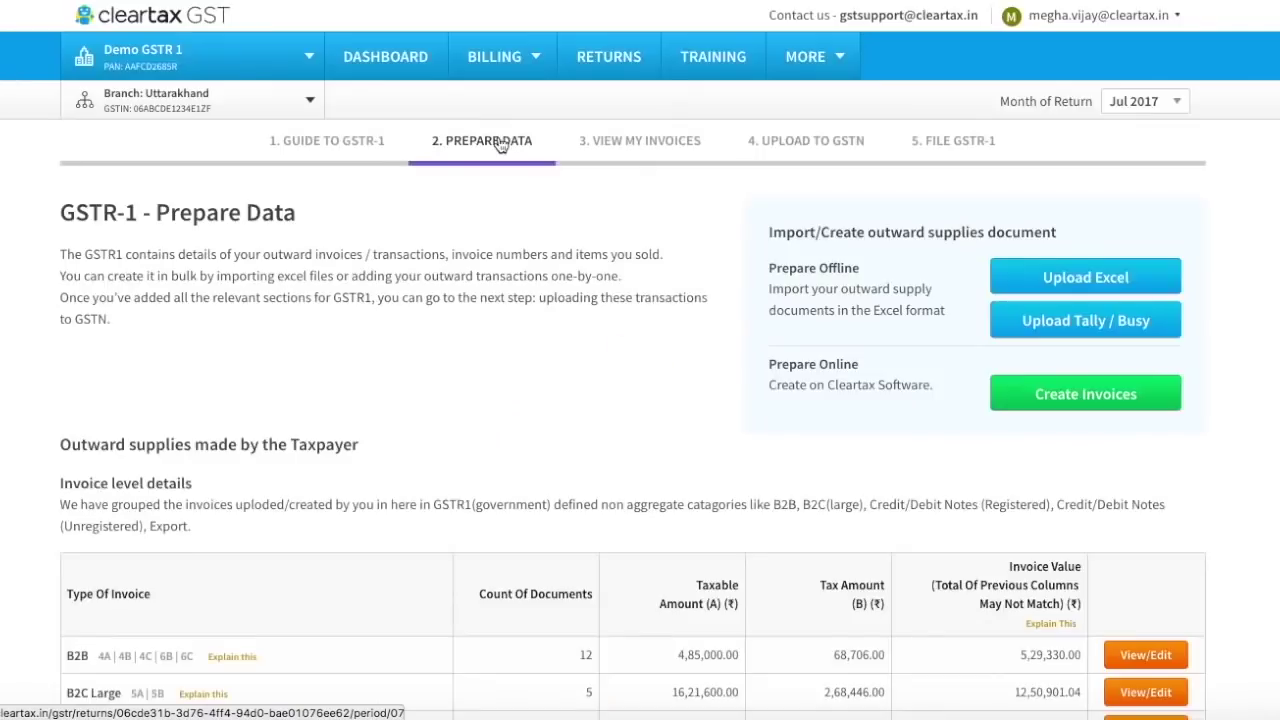
- Review the invoice-level and summary-level tables of outward supplies, including the B2C Others entries, and return to the overview
{"action": "scroll", "coordinate": [540, 509], "scroll_direction": "down", "scroll_amount": 3}
{"action": "scroll", "coordinate": [540, 509], "scroll_direction": "down", "scroll_amount": 5}
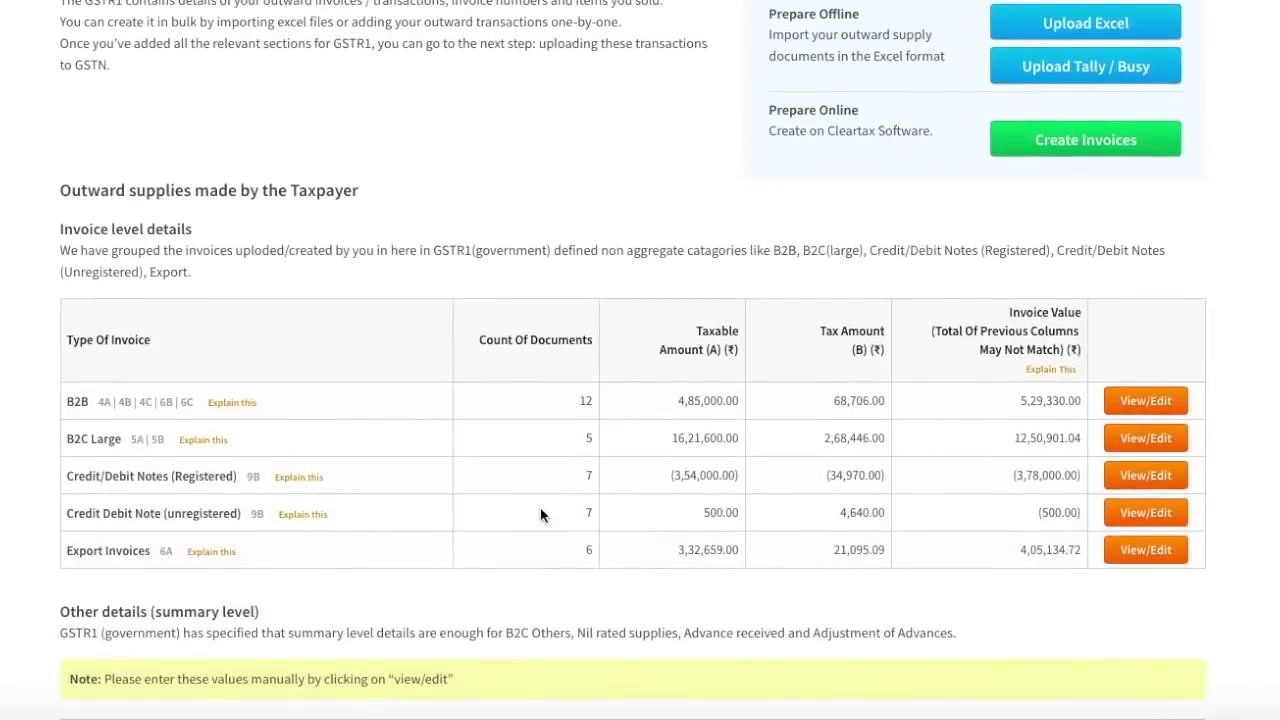
{"action": "scroll", "coordinate": [540, 515], "scroll_direction": "down", "scroll_amount": 4}
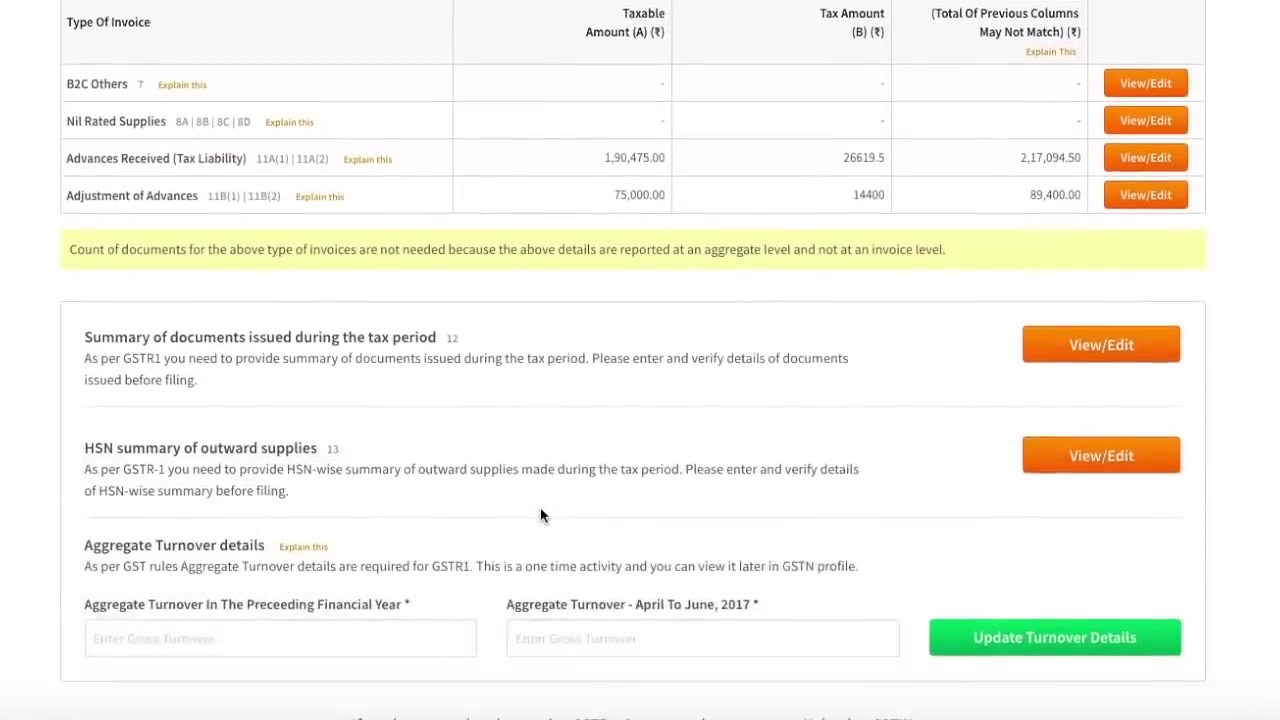
{"action": "scroll", "coordinate": [540, 515], "scroll_direction": "up", "scroll_amount": 3}
{"action": "scroll", "coordinate": [540, 514], "scroll_direction": "up", "scroll_amount": 7}
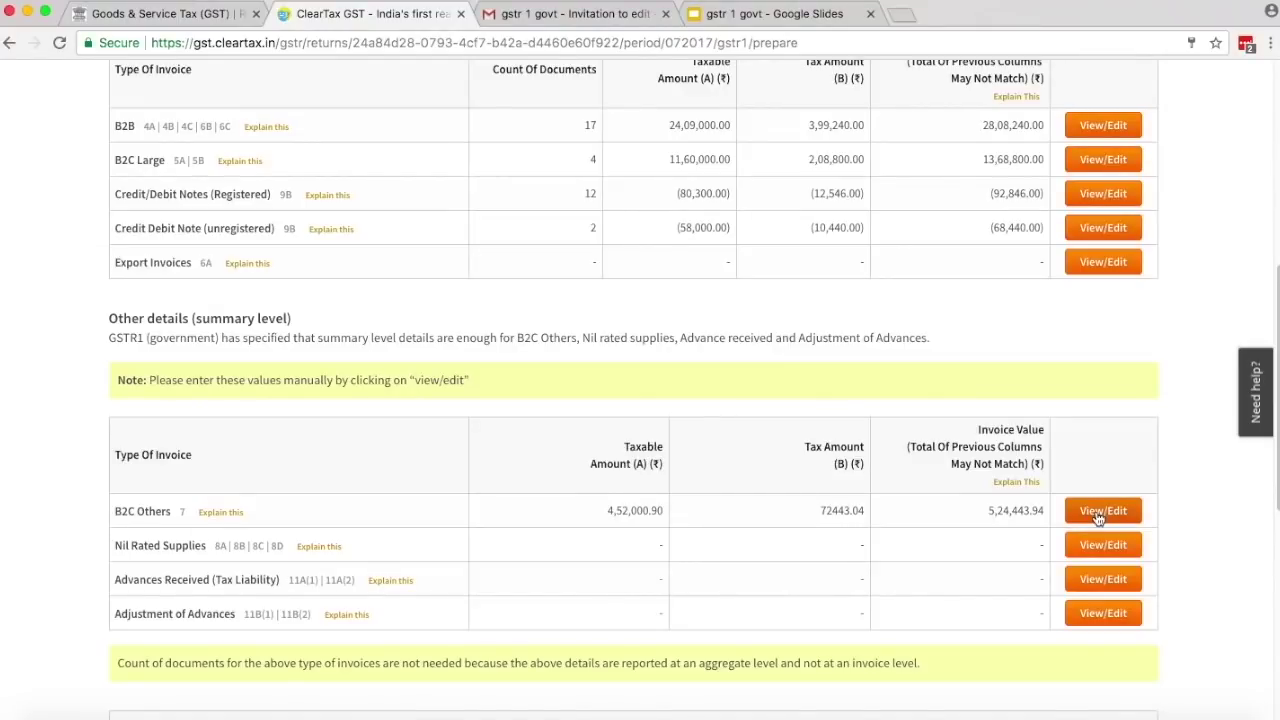
{"action": "left_click", "coordinate": [1102, 511]}
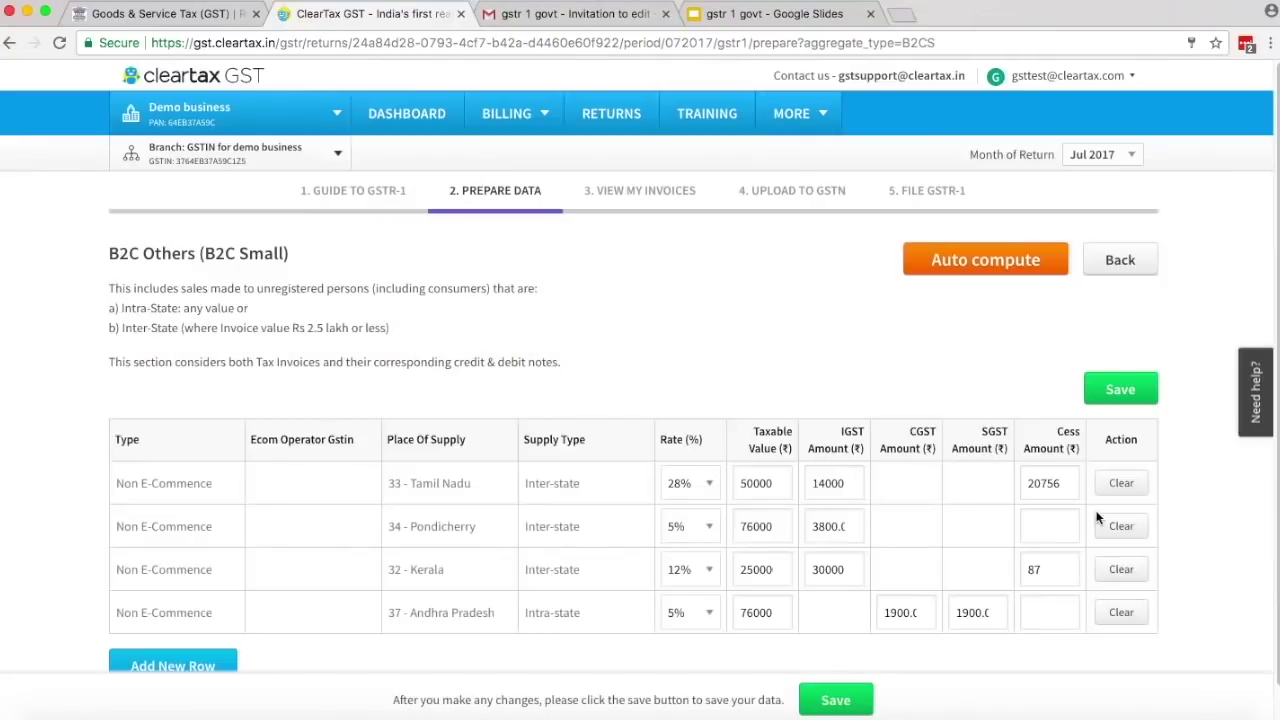
{"action": "left_click", "coordinate": [1120, 259]}
- Open the HSN summary of outward supplies and add a new blank row
{"action": "scroll", "coordinate": [805, 594], "scroll_direction": "down", "scroll_amount": 10}
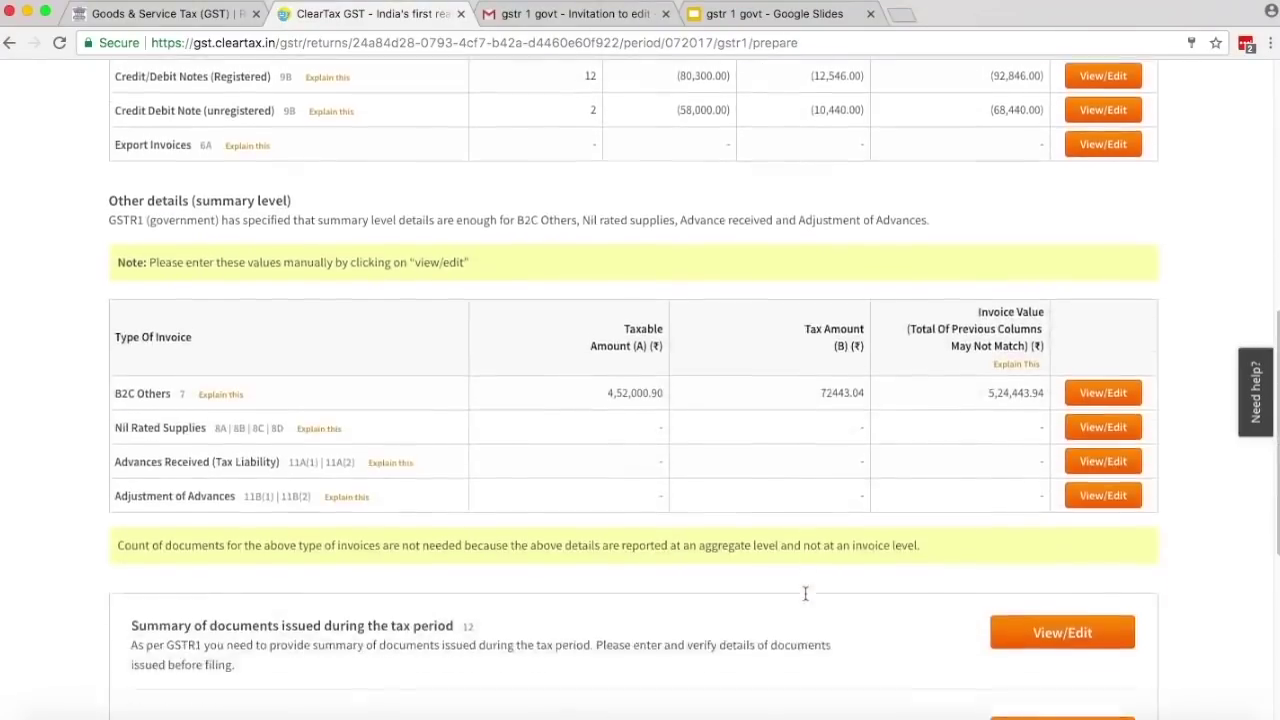
{"action": "scroll", "coordinate": [805, 594], "scroll_direction": "down", "scroll_amount": 1}
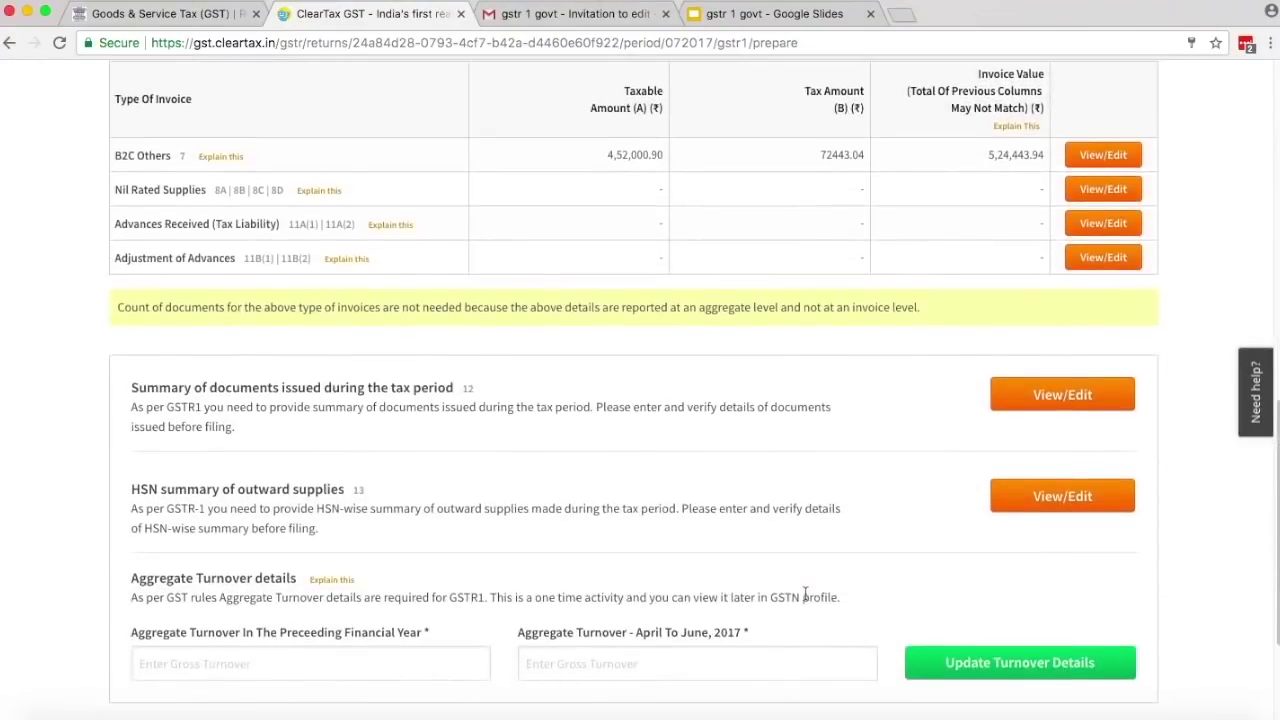
{"action": "left_click", "coordinate": [1057, 509]}
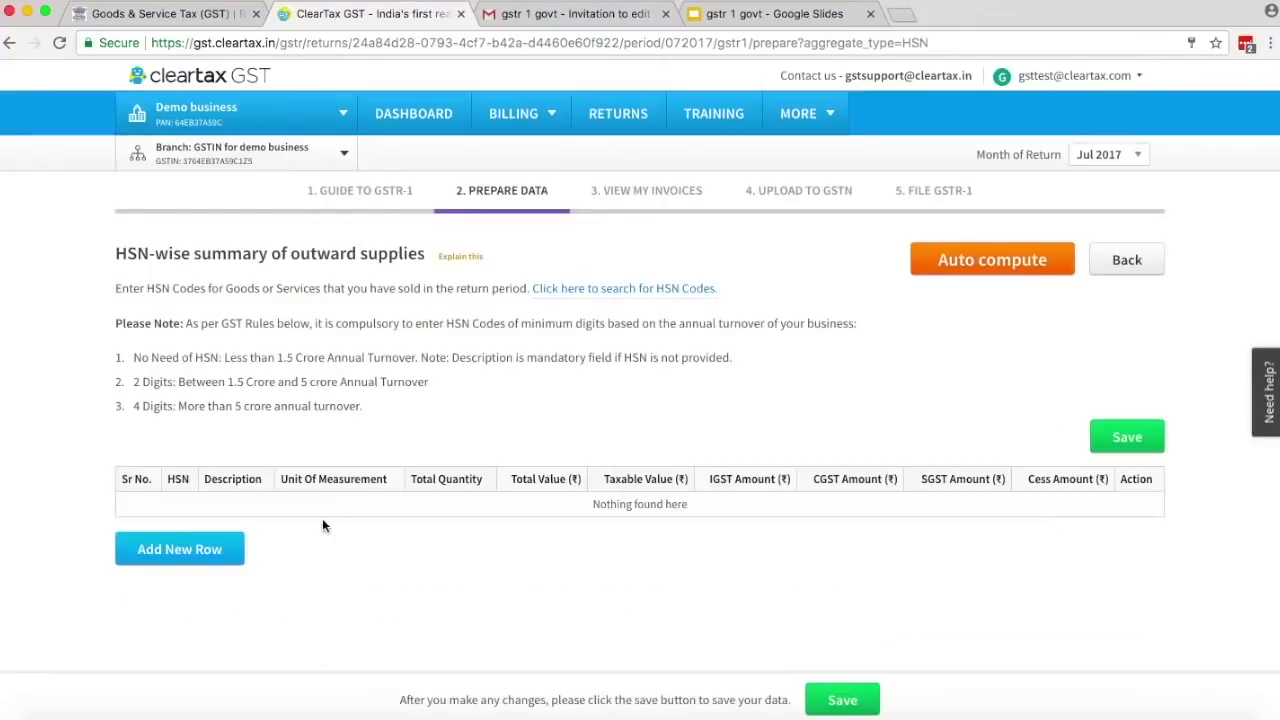
{"action": "left_click", "coordinate": [204, 561]}
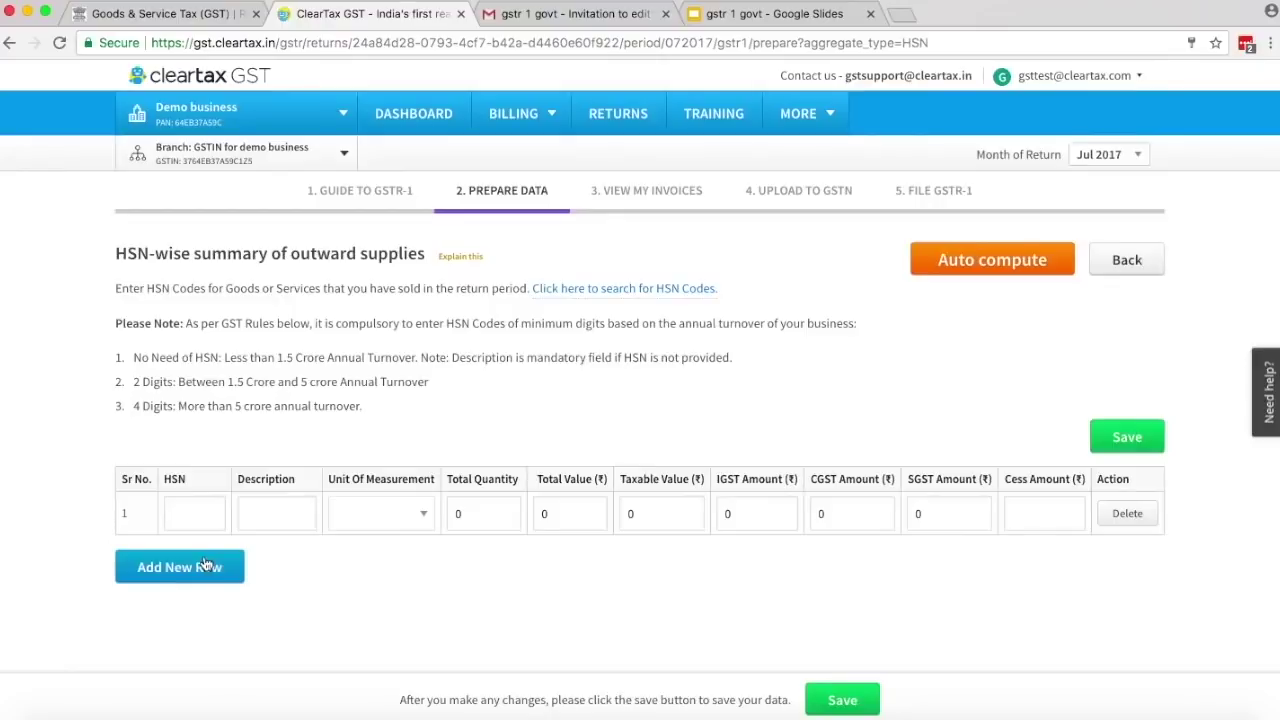
- Update the aggregate turnover details to 670000 for the preceding financial year and 870000 for April to June 2017
{"action": "type", "text": "670000"}
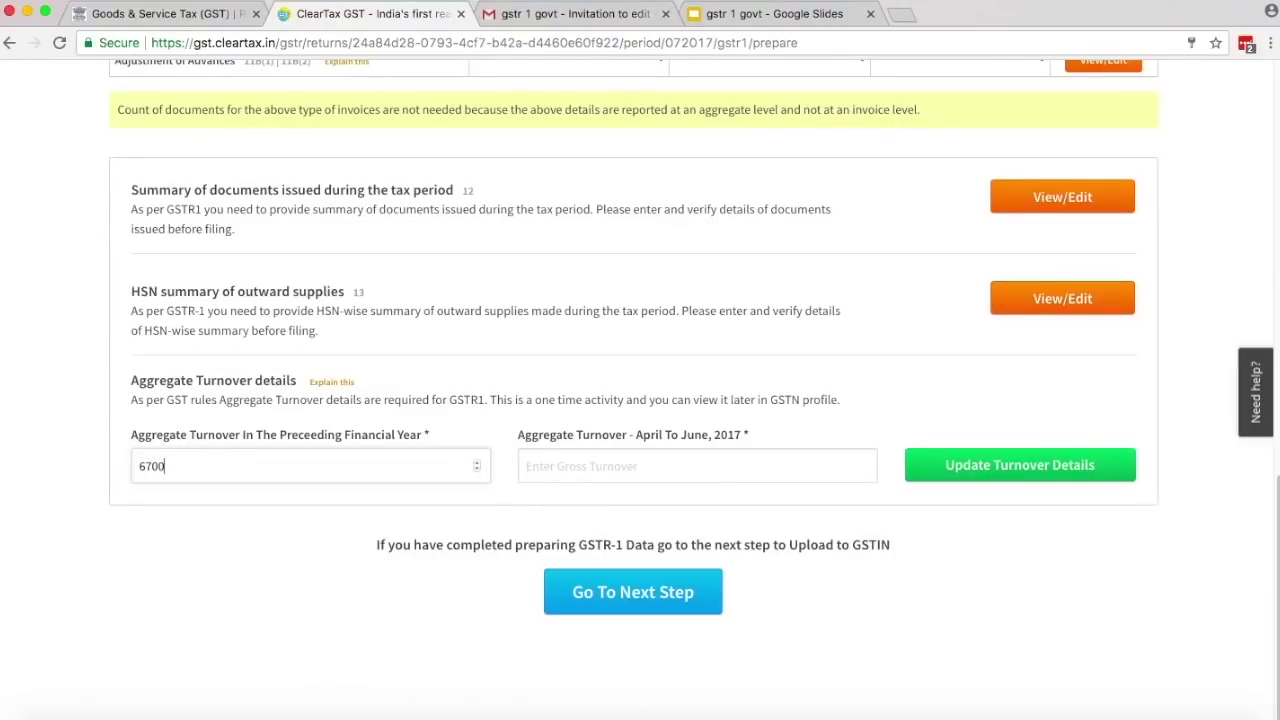
{"action": "key", "text": "Tab"}
{"action": "left_click", "coordinate": [1001, 467]}
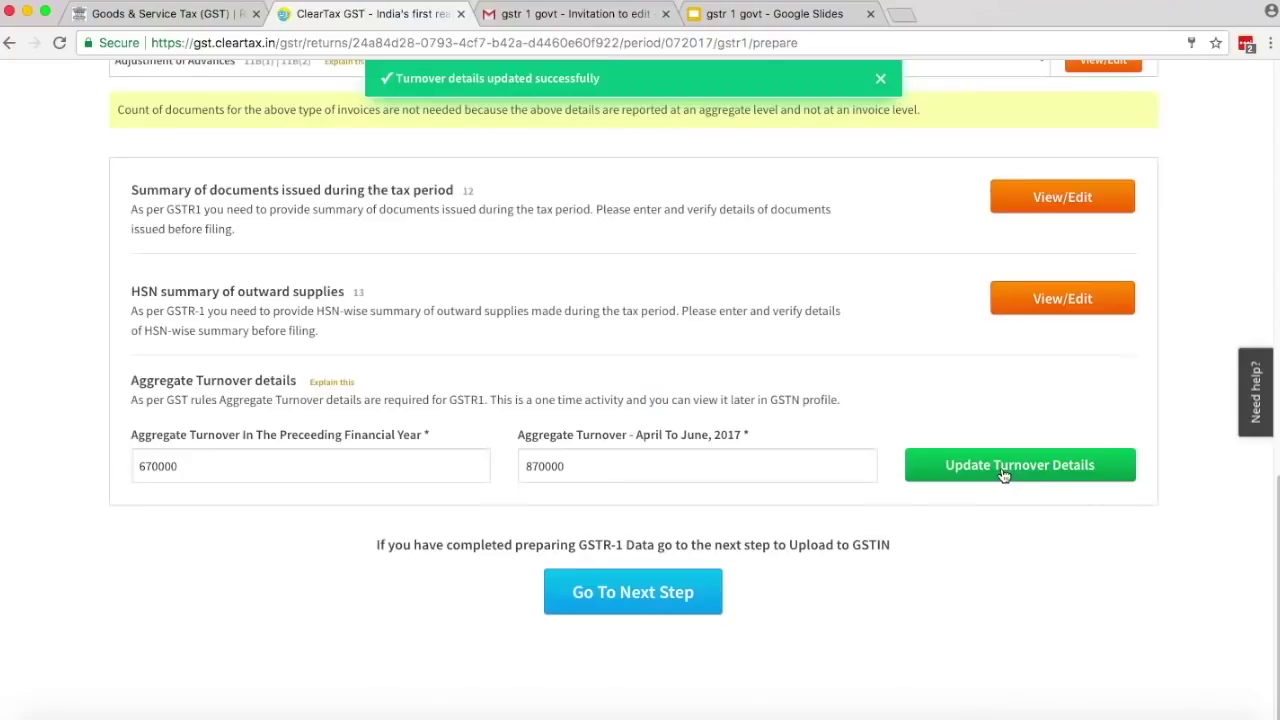
- Proceed to the Upload to GSTN stage and validate the return data before upload
{"action": "left_click", "coordinate": [637, 603]}
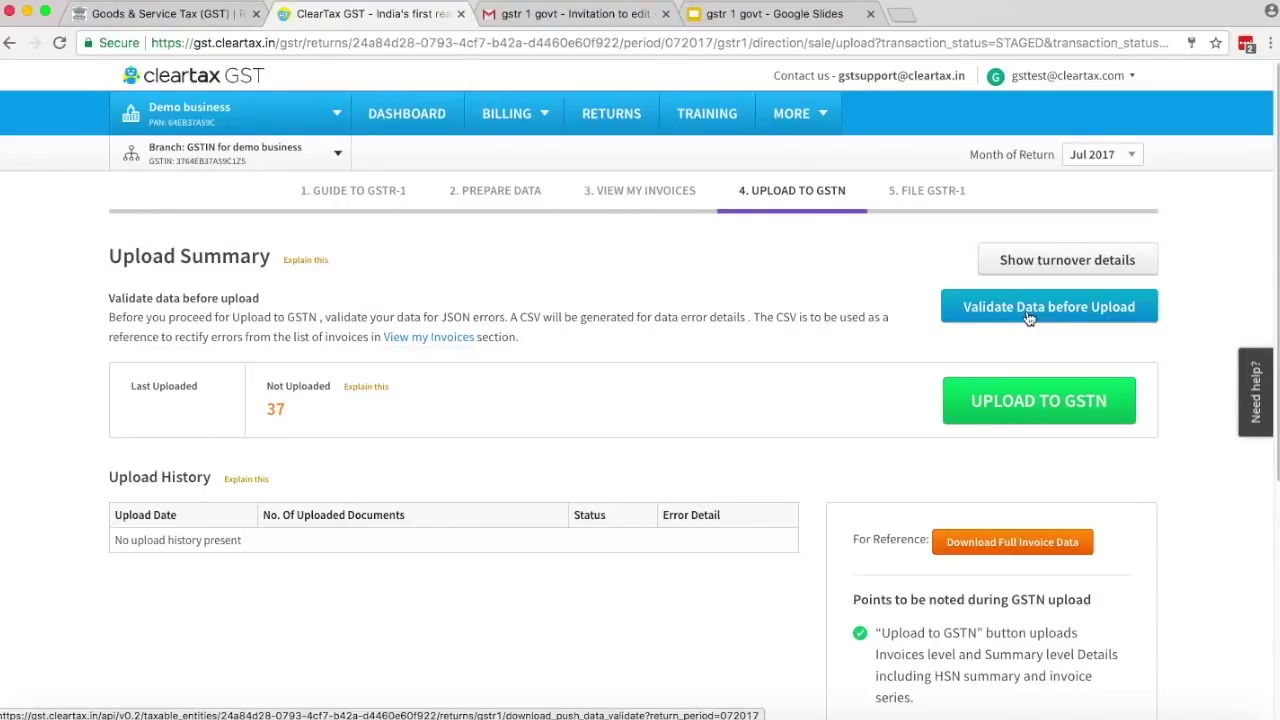
{"action": "scroll", "coordinate": [1030, 318], "scroll_direction": "down", "scroll_amount": 3}
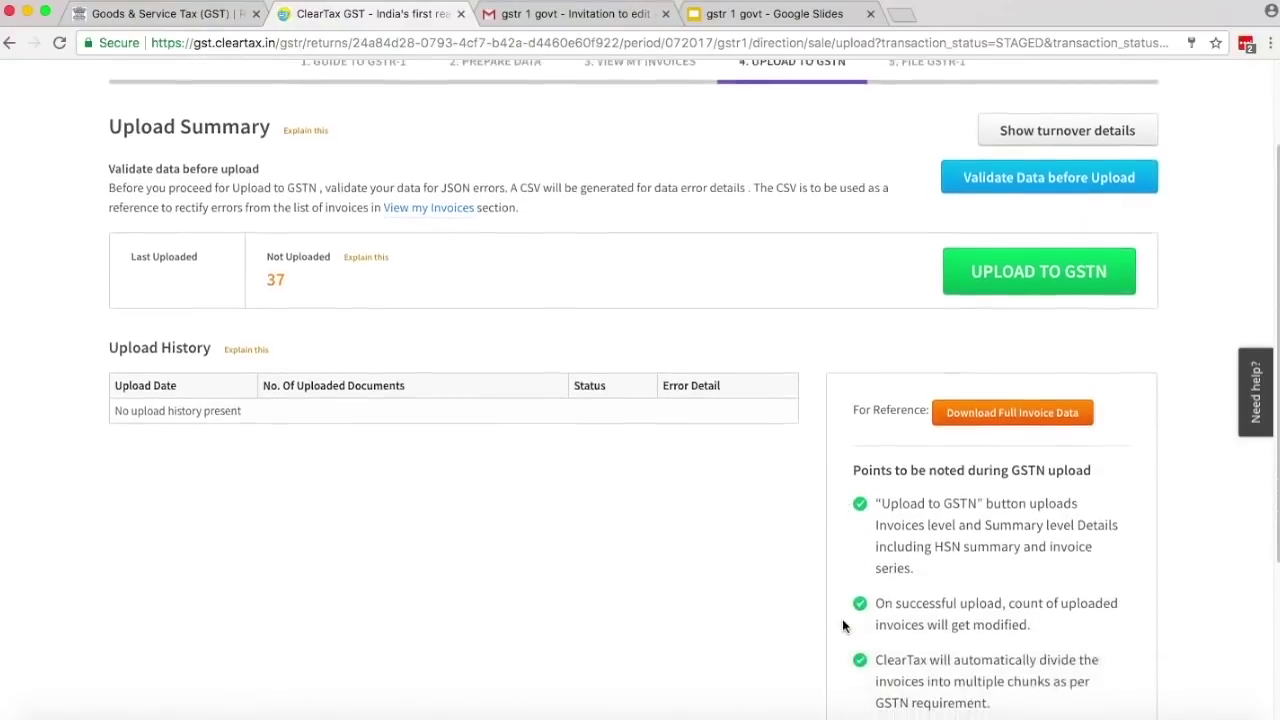
{"action": "left_click", "coordinate": [1031, 178]}
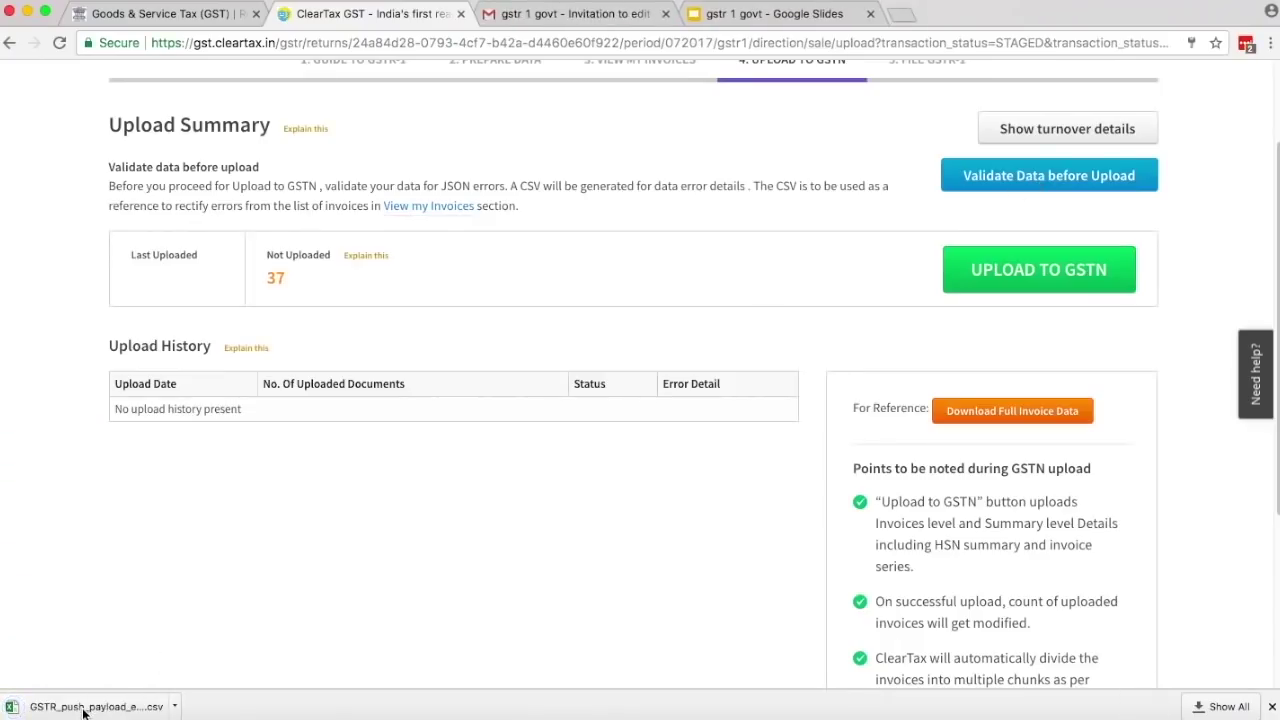
- Start the upload to GSTN and read through the guide for enabling API access on the GST portal
{"action": "left_click", "coordinate": [425, 206]}
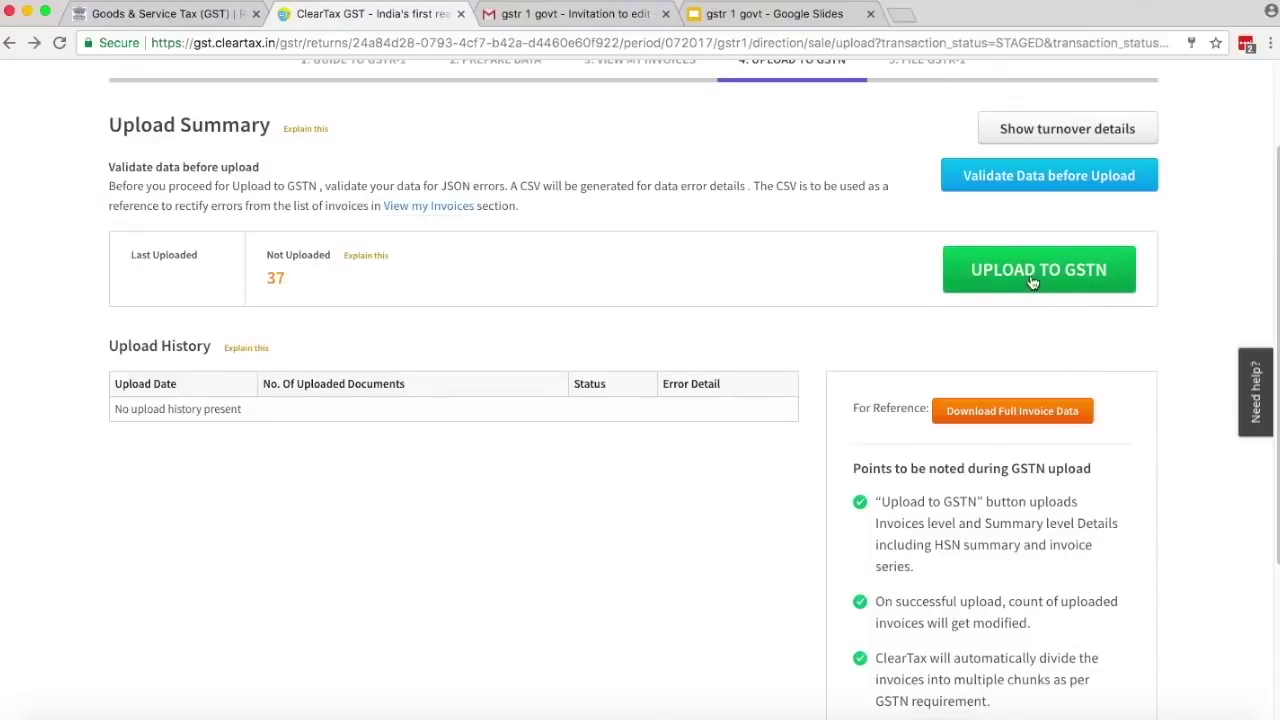
{"action": "left_click", "coordinate": [1033, 282]}
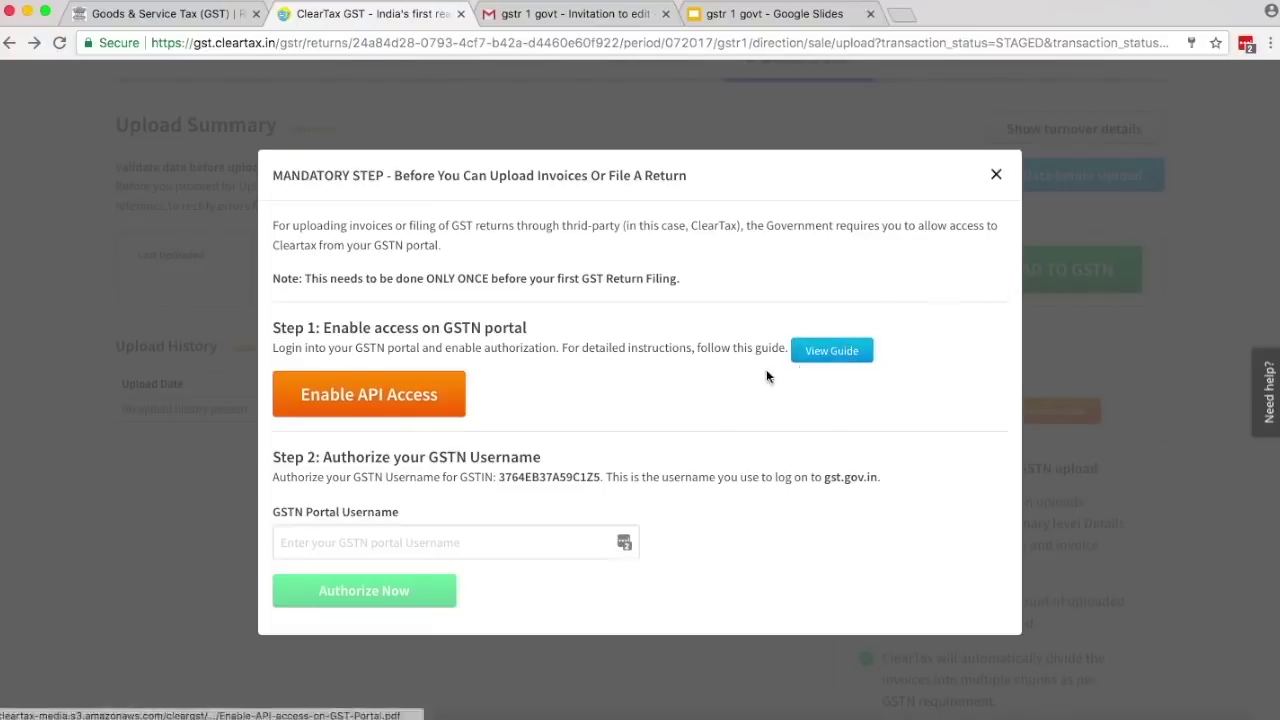
{"action": "left_click", "coordinate": [831, 351]}
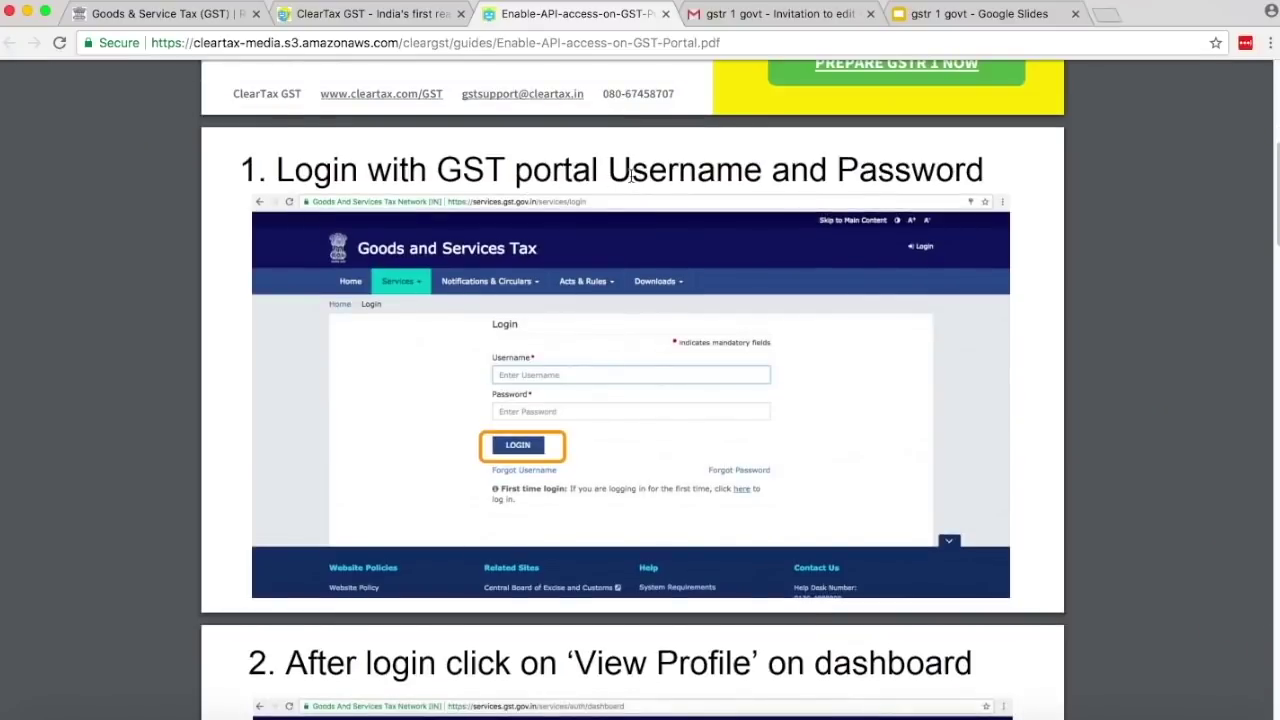
{"action": "scroll", "coordinate": [583, 490], "scroll_direction": "down", "scroll_amount": 1}
{"action": "scroll", "coordinate": [583, 490], "scroll_direction": "down", "scroll_amount": 10}
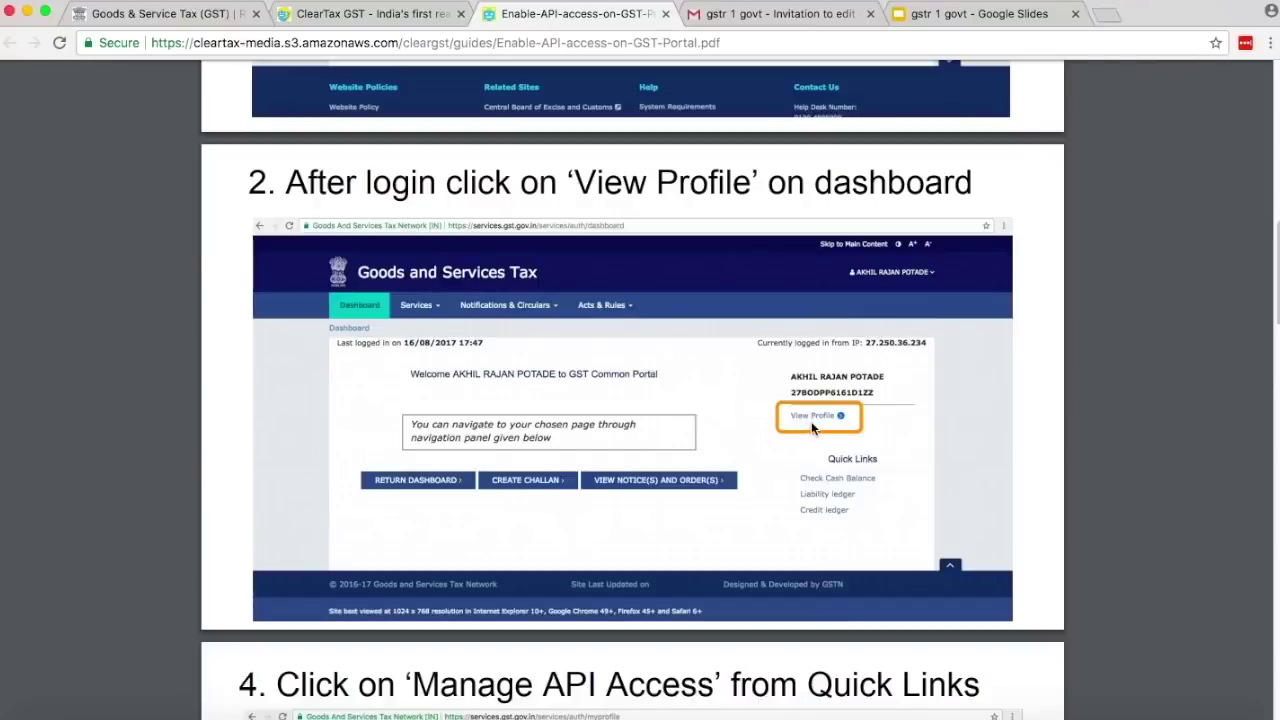
{"action": "scroll", "coordinate": [811, 425], "scroll_direction": "down", "scroll_amount": 10}
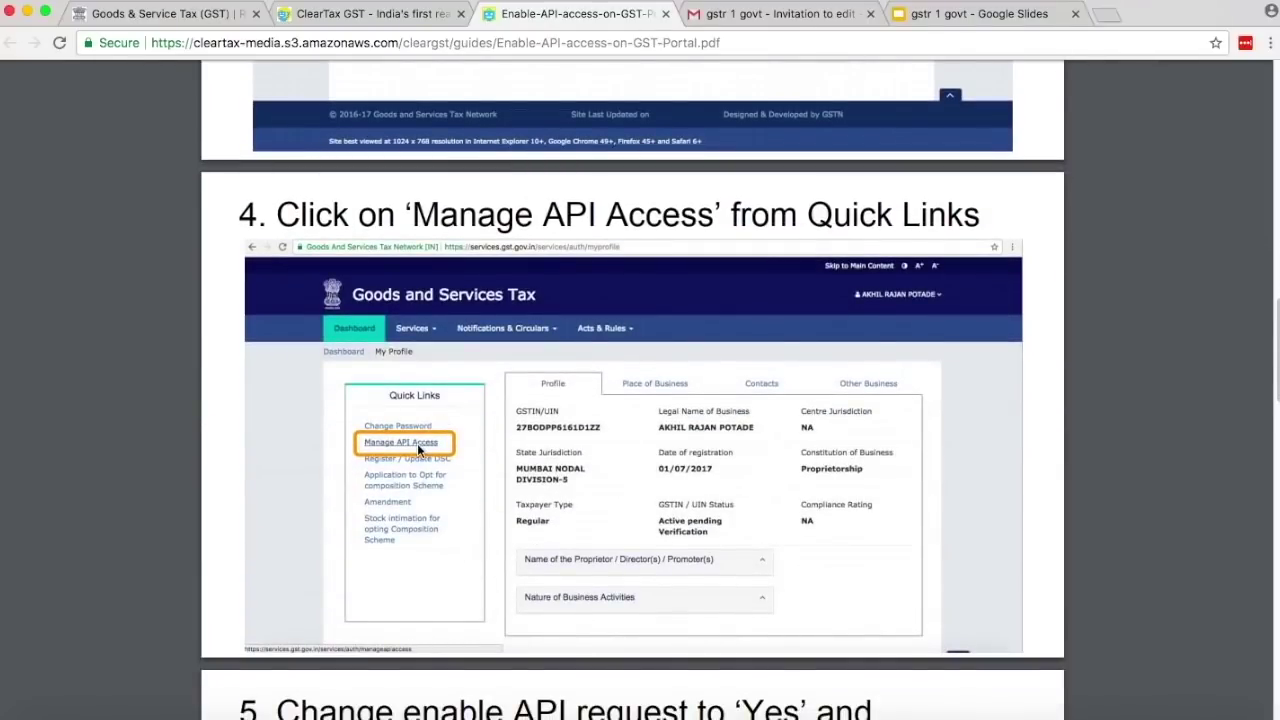
{"action": "scroll", "coordinate": [417, 443], "scroll_direction": "down", "scroll_amount": 8}
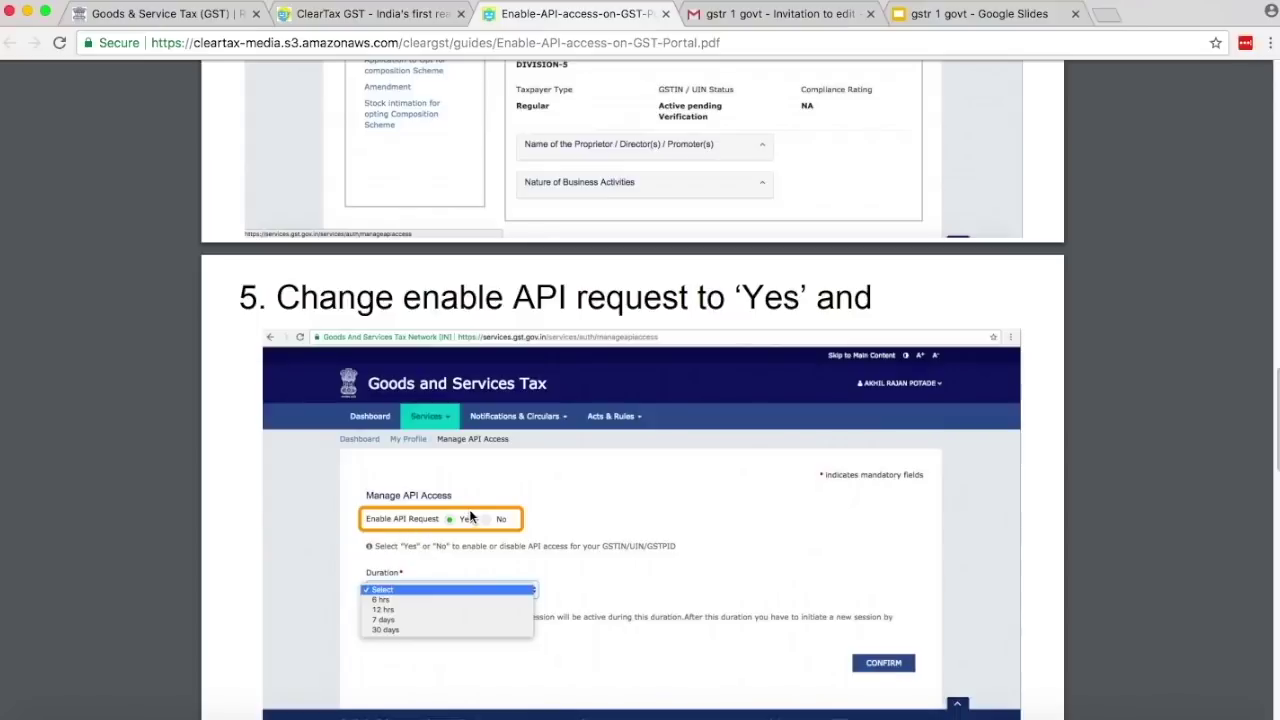
{"action": "scroll", "coordinate": [446, 591], "scroll_direction": "down", "scroll_amount": 4}
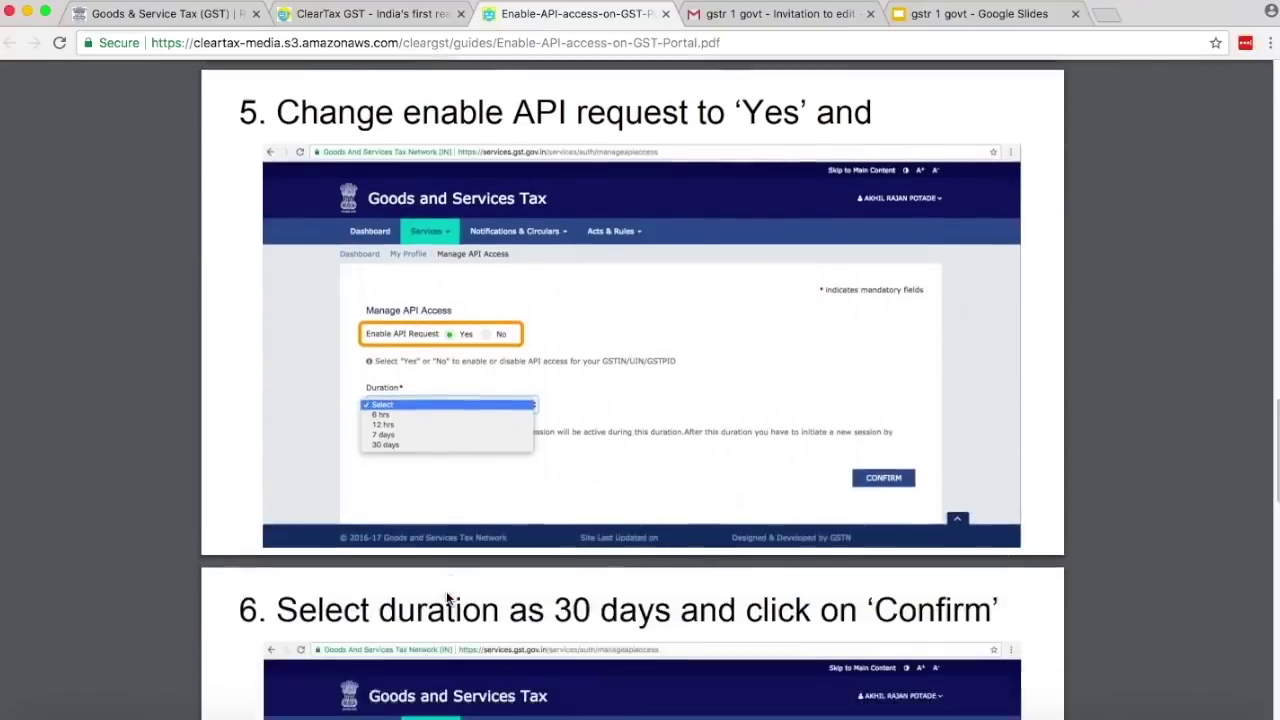
{"action": "scroll", "coordinate": [386, 437], "scroll_direction": "down", "scroll_amount": 7}
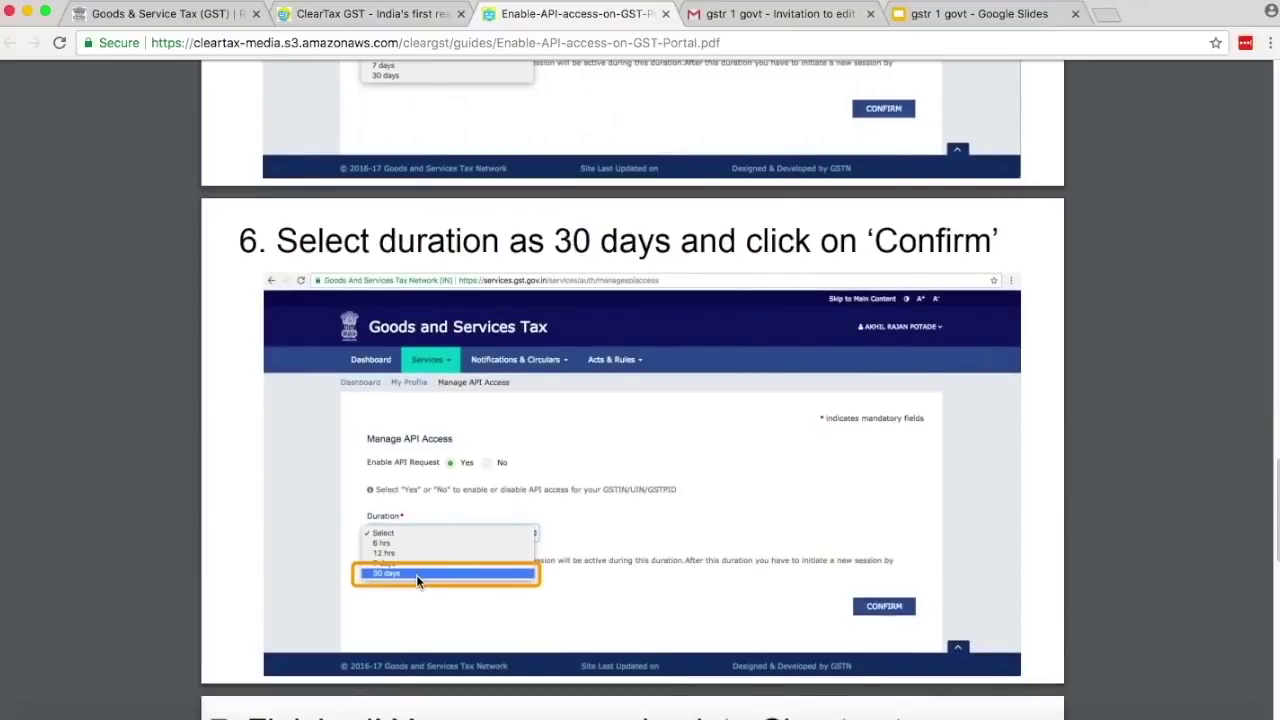
- Return to the upload dialog, enter the GSTN portal username and authorize it
{"action": "key", "text": "ctrl+shift+Tab"}
{"action": "type", "text": "78YR"}
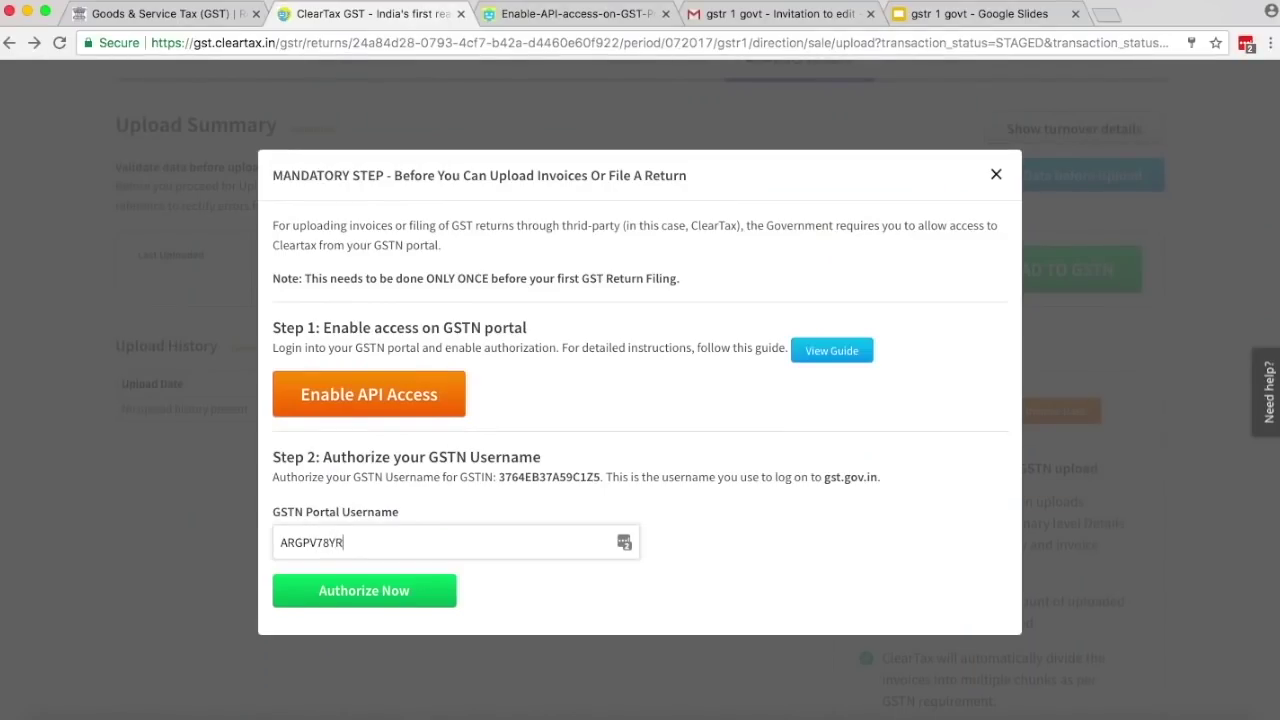
{"action": "left_click", "coordinate": [360, 591]}
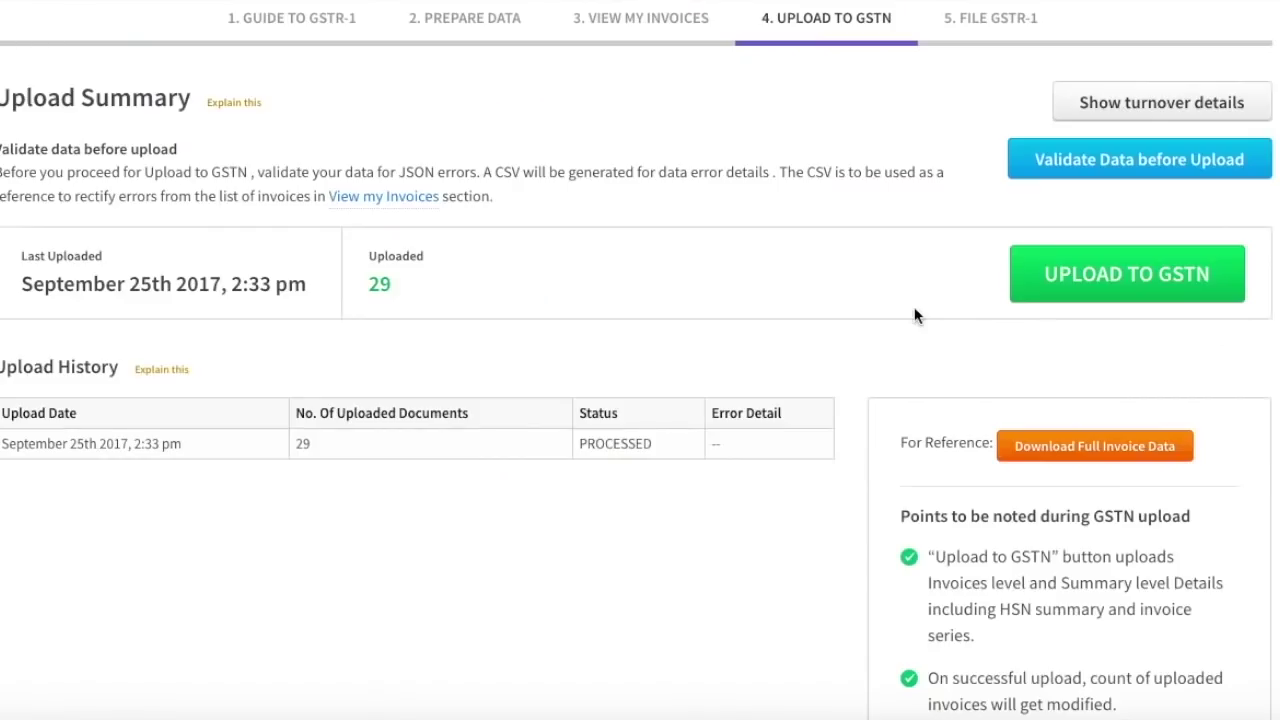
- Download the GSTR-1 report from GSTN in the filing stage and review its section summaries and print preview
{"action": "scroll", "coordinate": [914, 312], "scroll_direction": "up", "scroll_amount": 1}
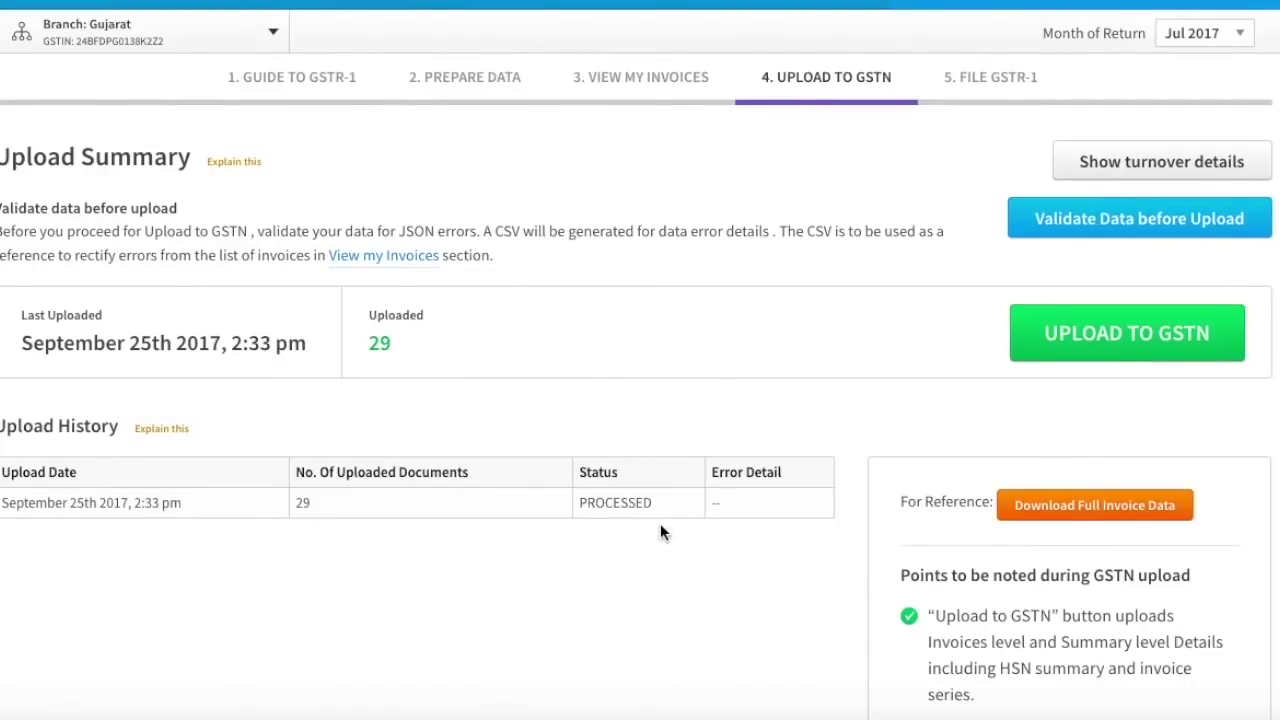
{"action": "left_click", "coordinate": [980, 89]}
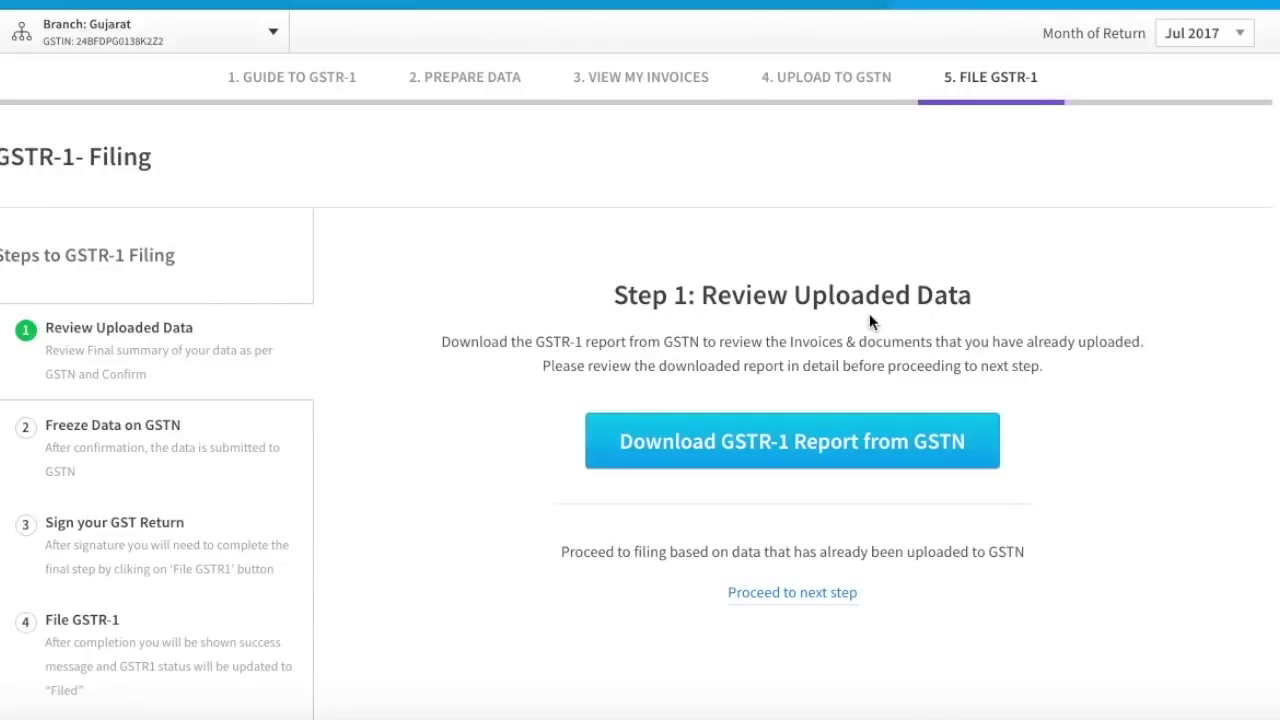
{"action": "left_click", "coordinate": [785, 450]}
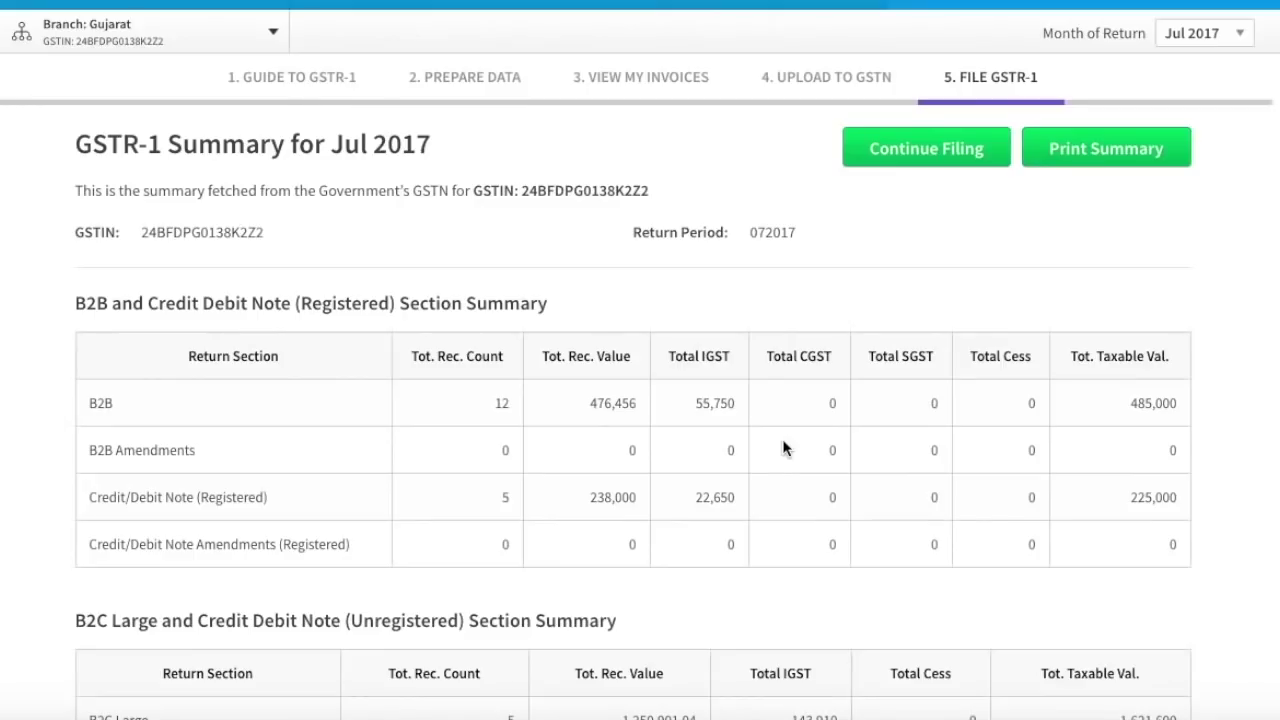
{"action": "scroll", "coordinate": [785, 450], "scroll_direction": "down", "scroll_amount": 7}
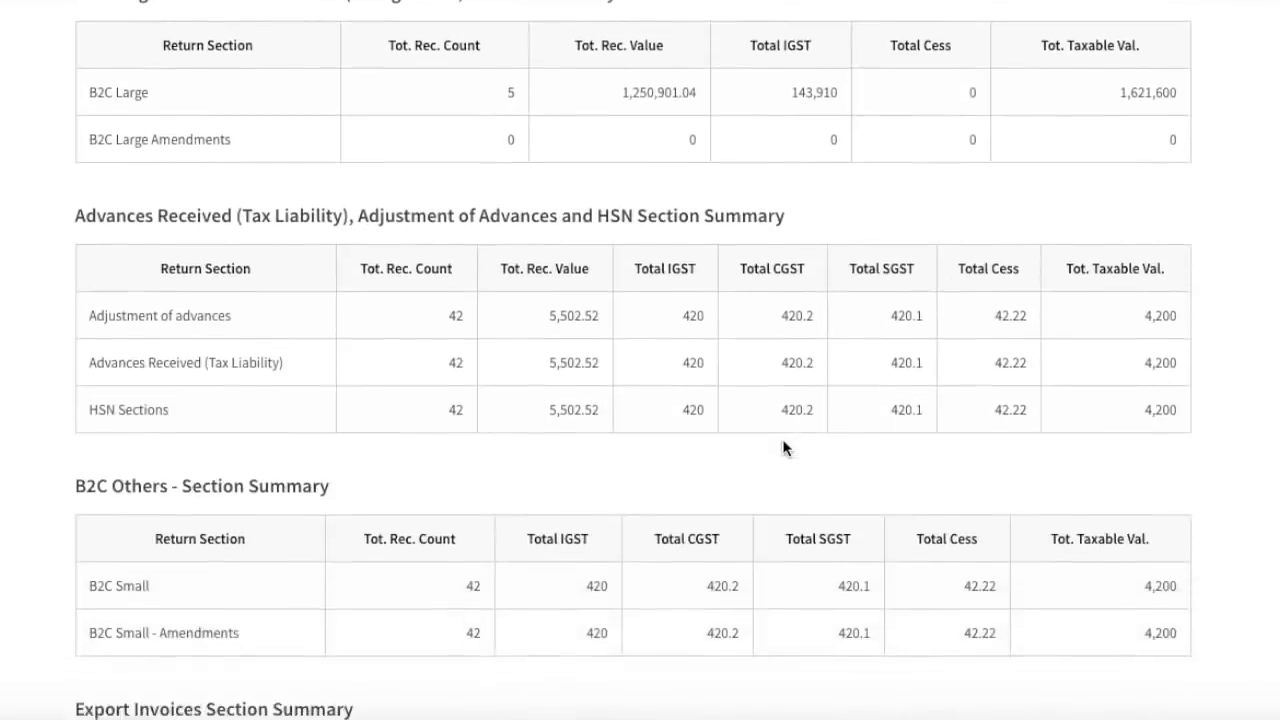
{"action": "scroll", "coordinate": [783, 447], "scroll_direction": "down", "scroll_amount": 5}
{"action": "left_click", "coordinate": [1077, 149]}
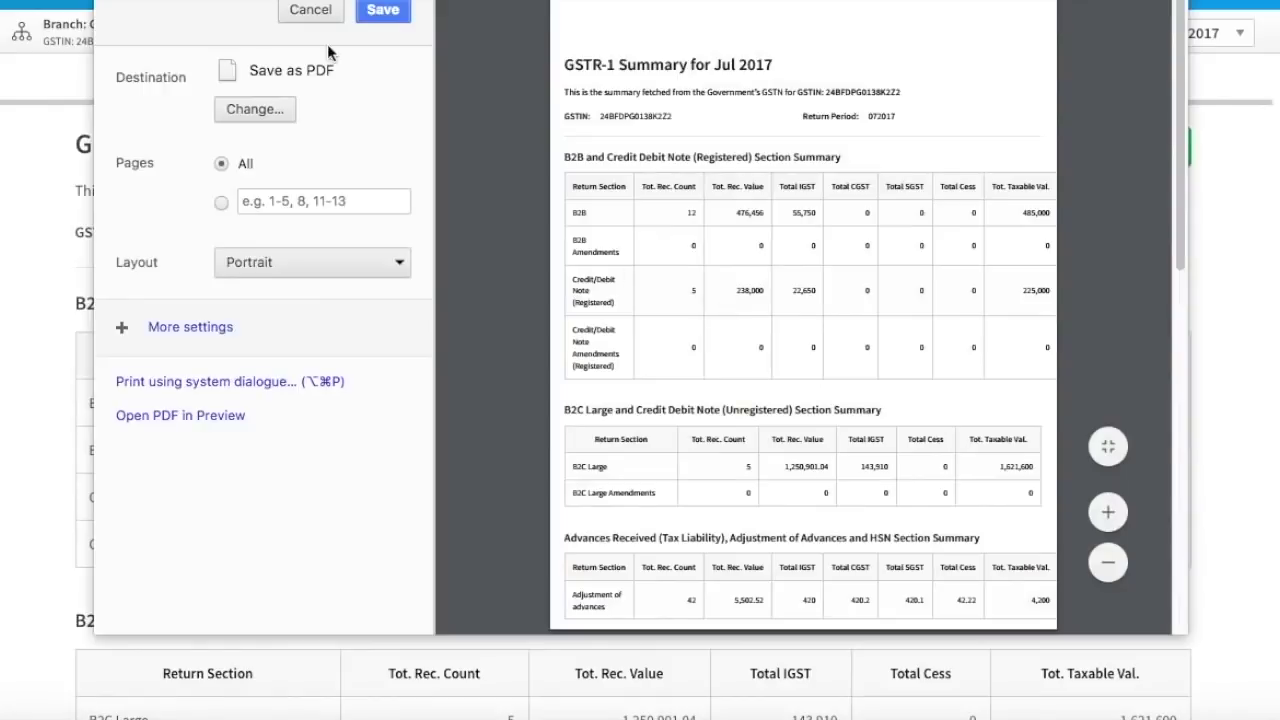
{"action": "left_click", "coordinate": [302, 12]}
- Continue filing by freezing the July 2017 return data on GSTN and proceed to signing
{"action": "left_click", "coordinate": [900, 151]}
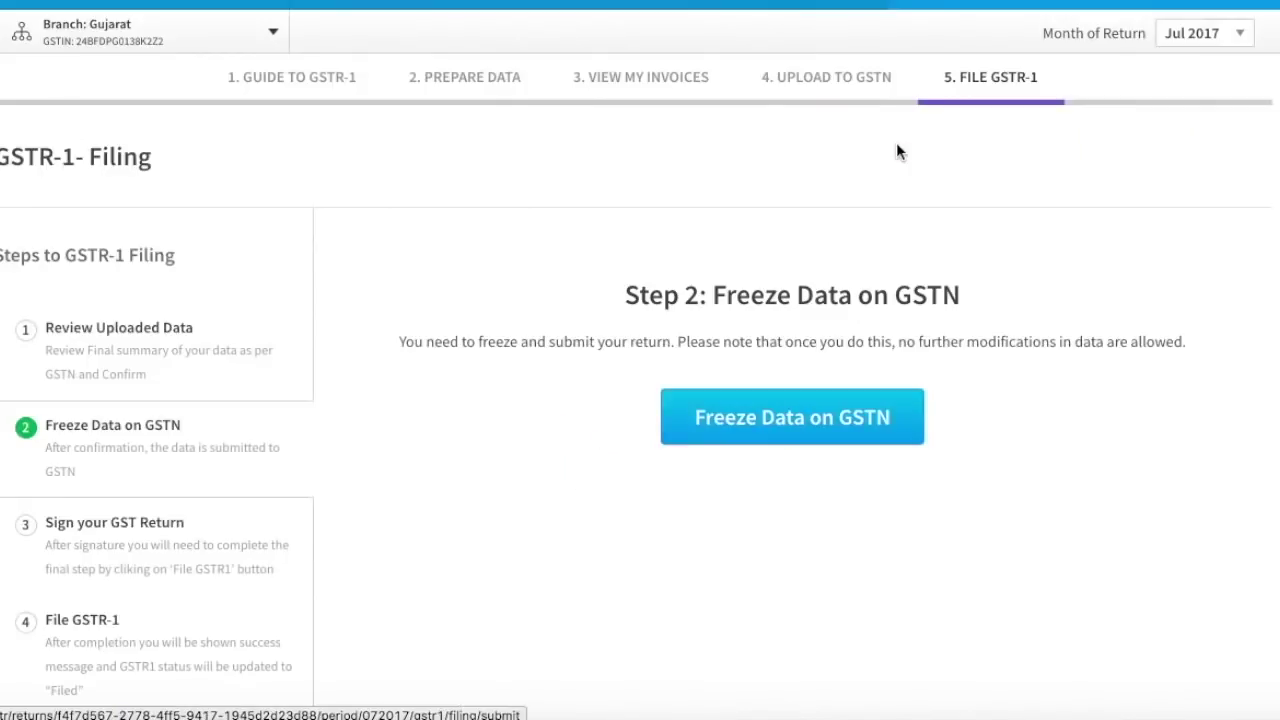
{"action": "left_click", "coordinate": [784, 434]}
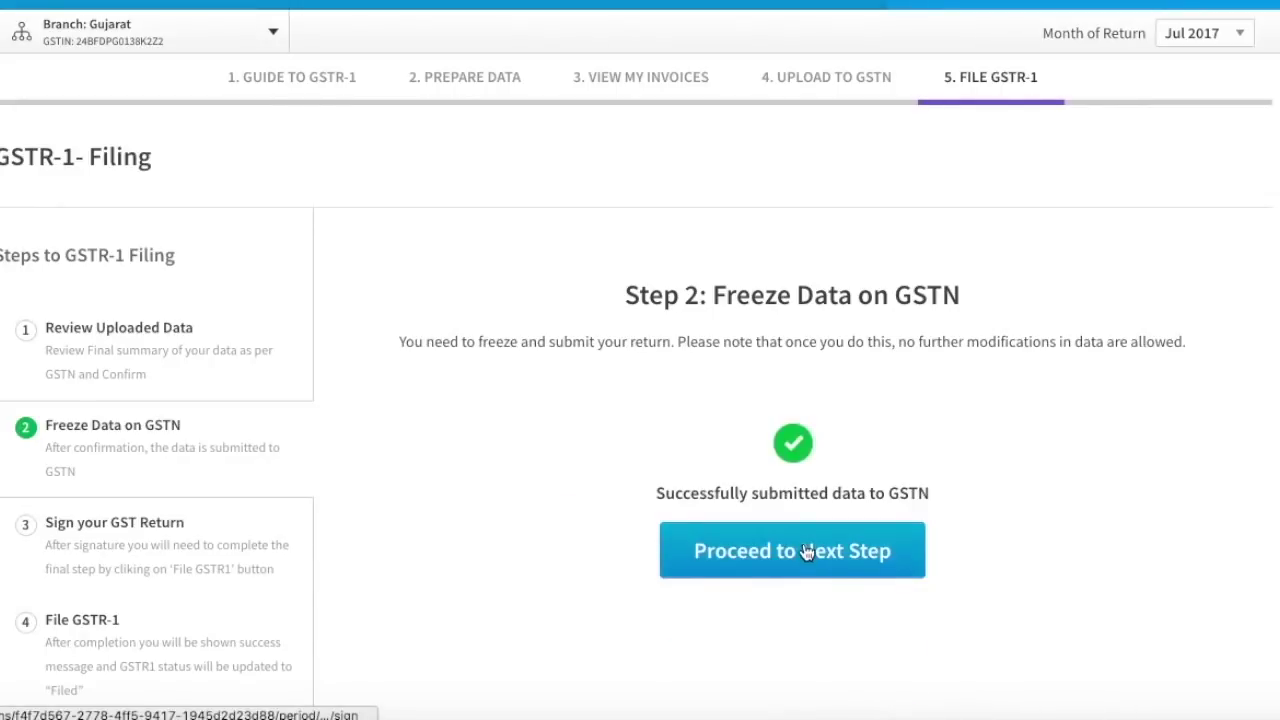
{"action": "left_click", "coordinate": [806, 553]}
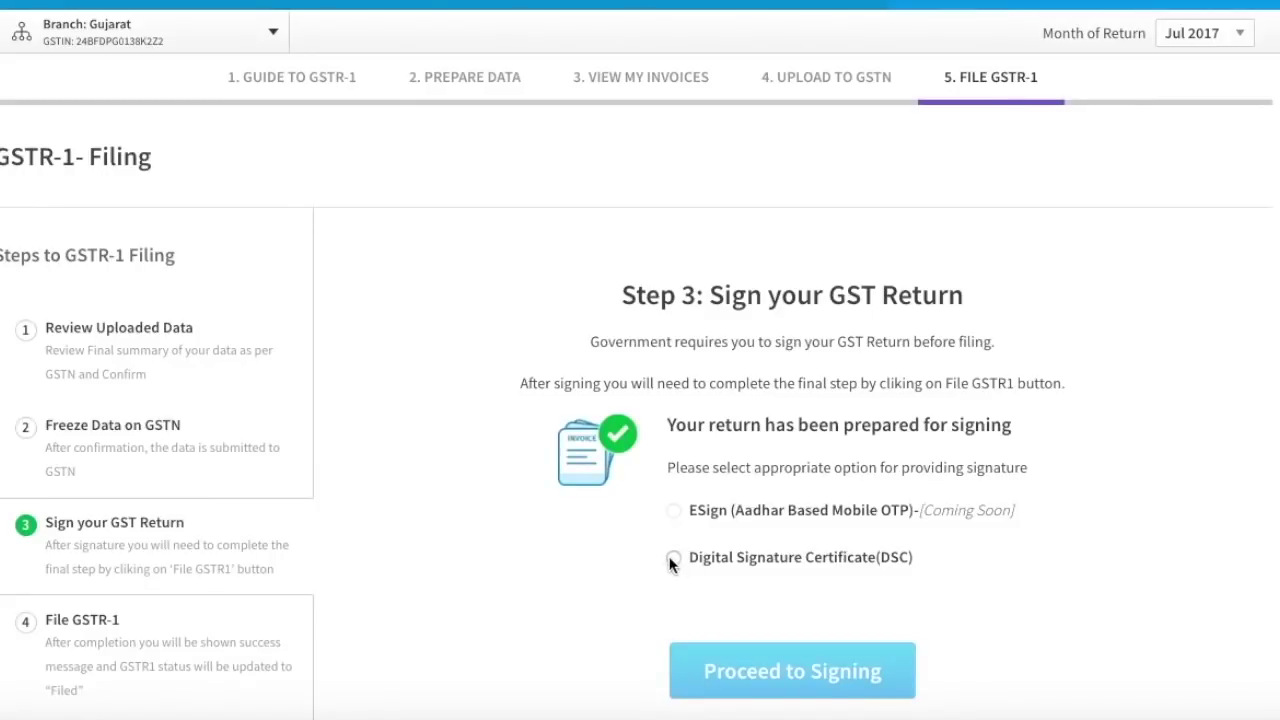
- Sign the return with a Digital Signature Certificate (DSC) using the PAN number, and file GSTR-1
{"action": "left_click", "coordinate": [673, 560]}
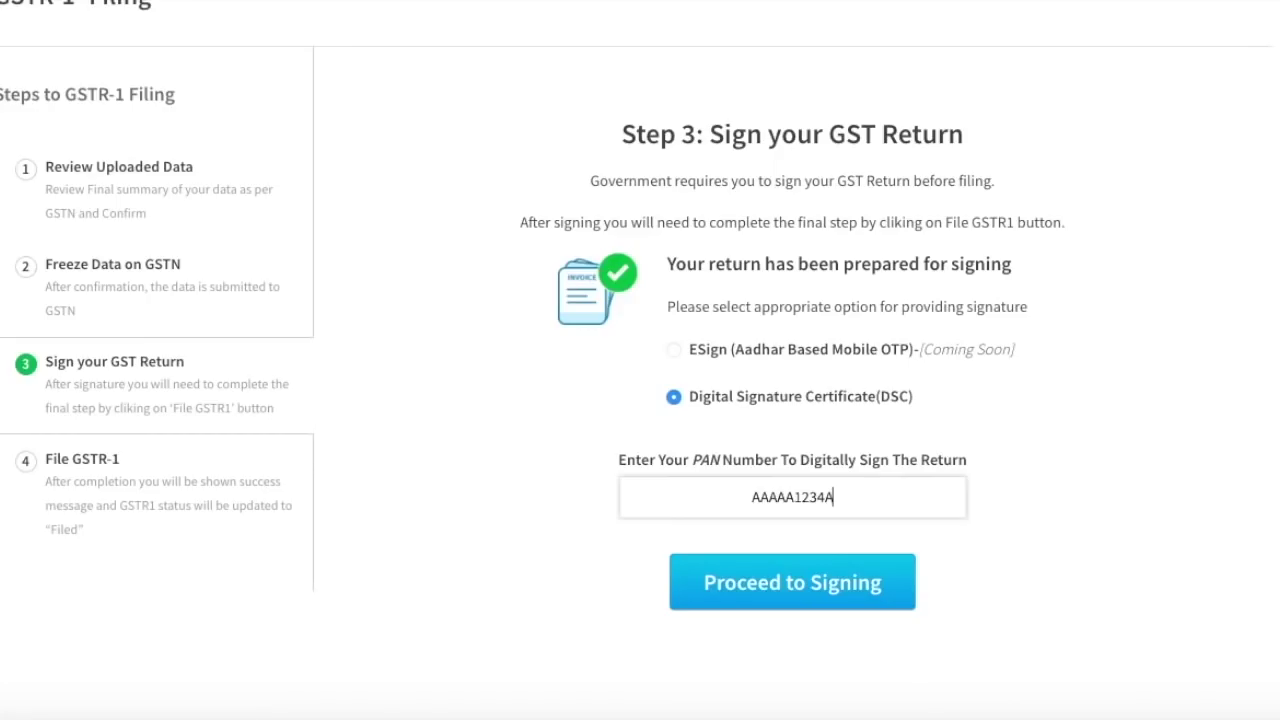
{"action": "left_click", "coordinate": [843, 596]}
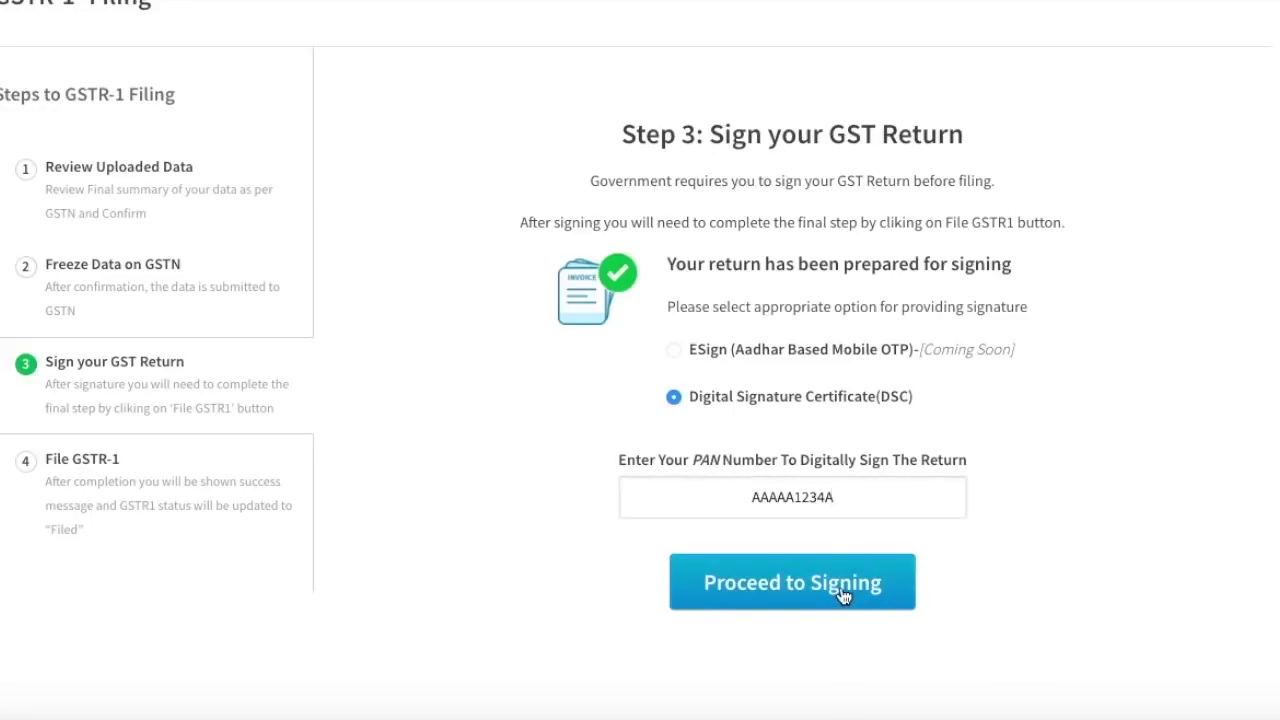
{"action": "left_click", "coordinate": [843, 595]}
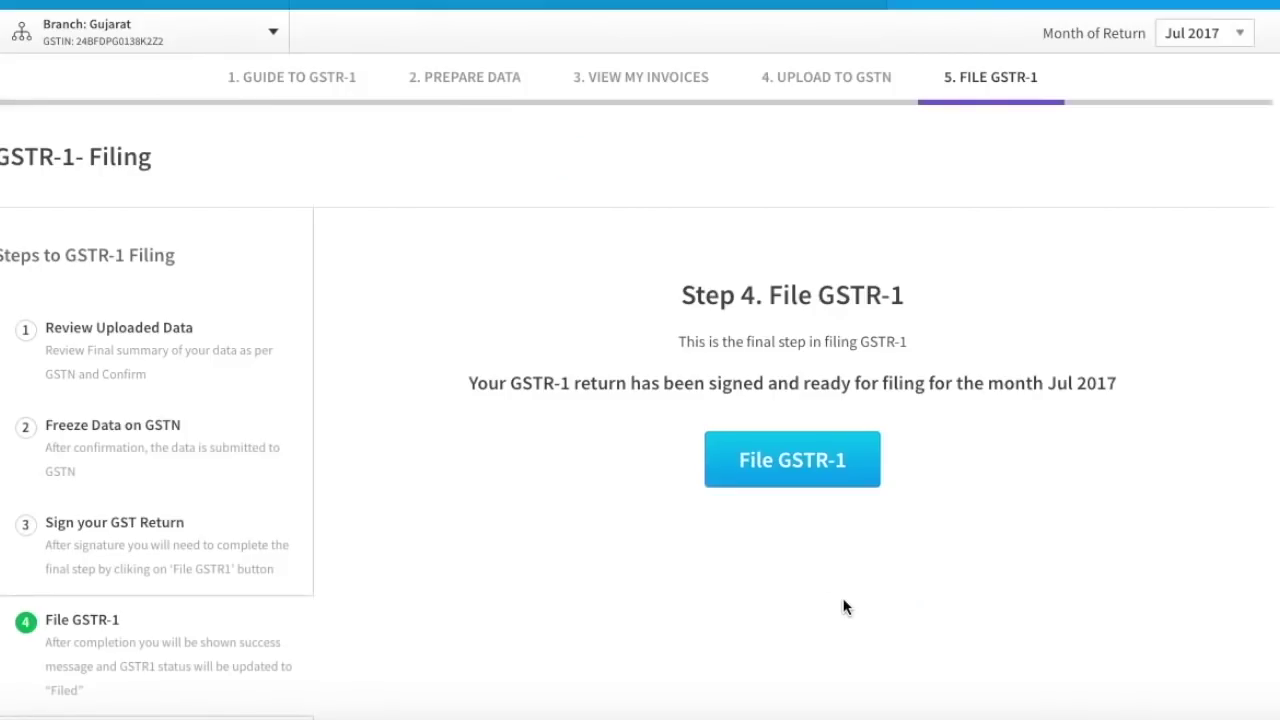
{"action": "left_click", "coordinate": [799, 467]}
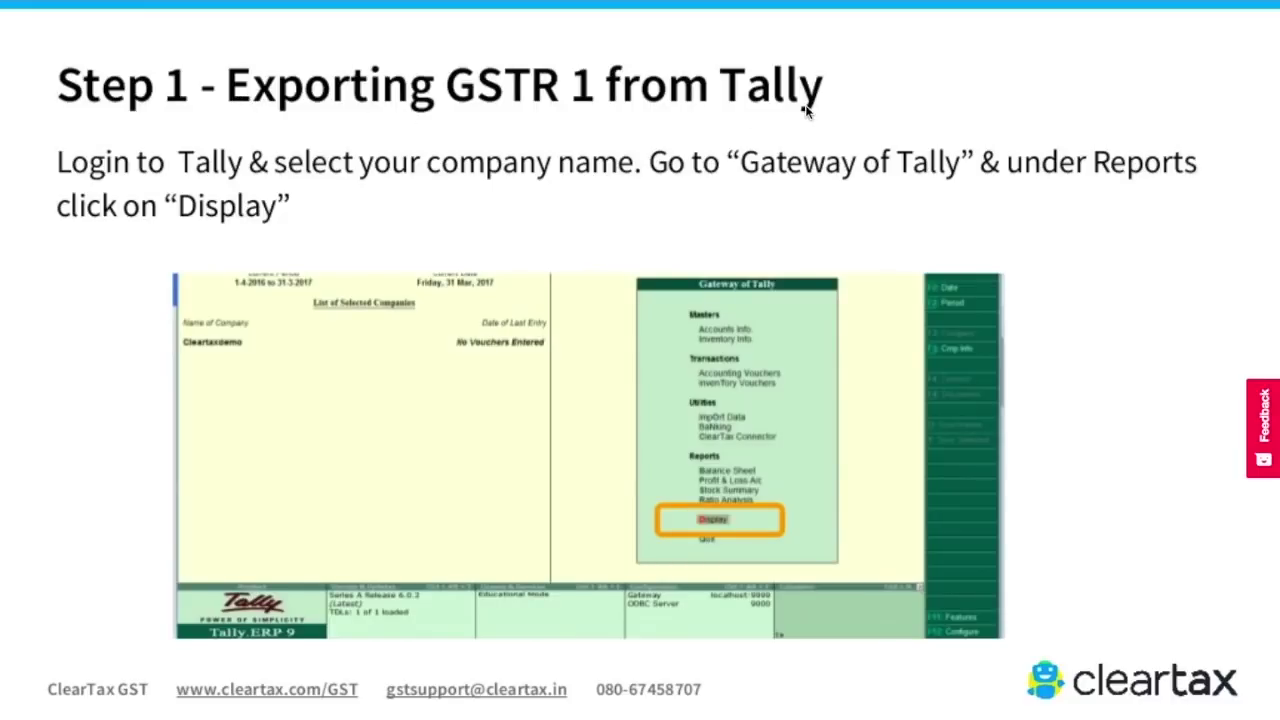
{"action": "left_click", "coordinate": [746, 531]}
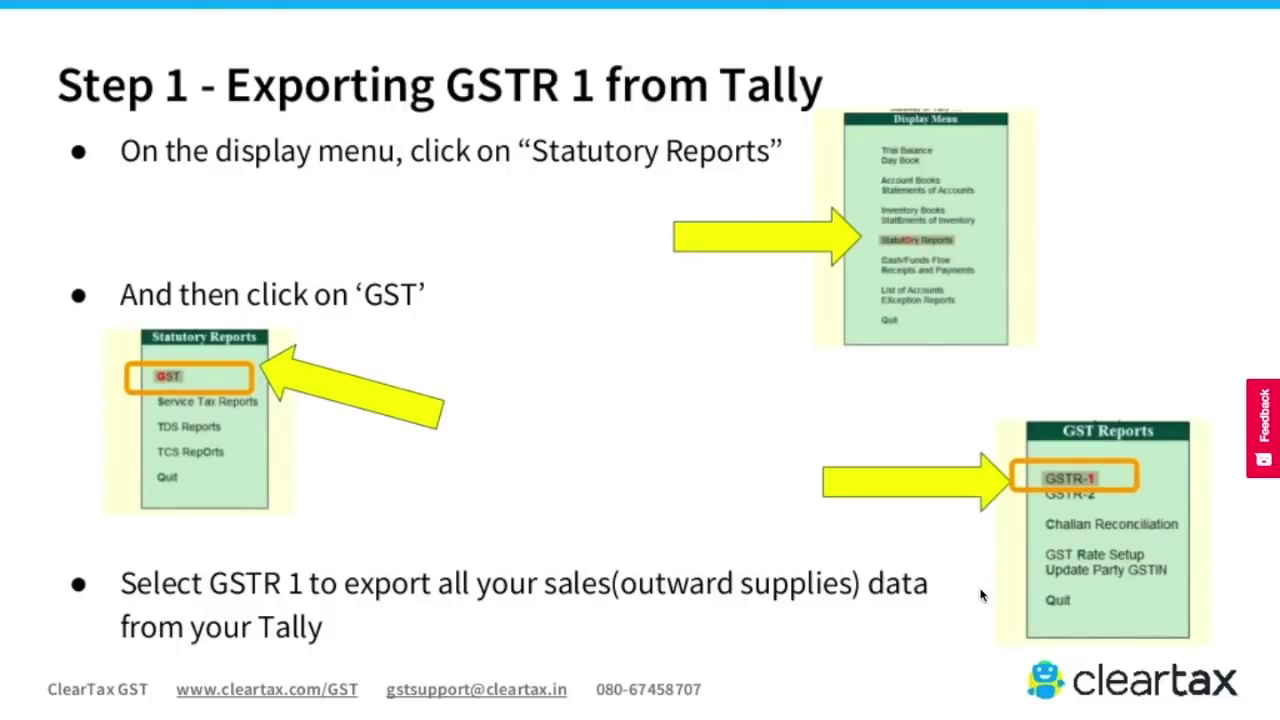
{"action": "key", "text": "Right"}
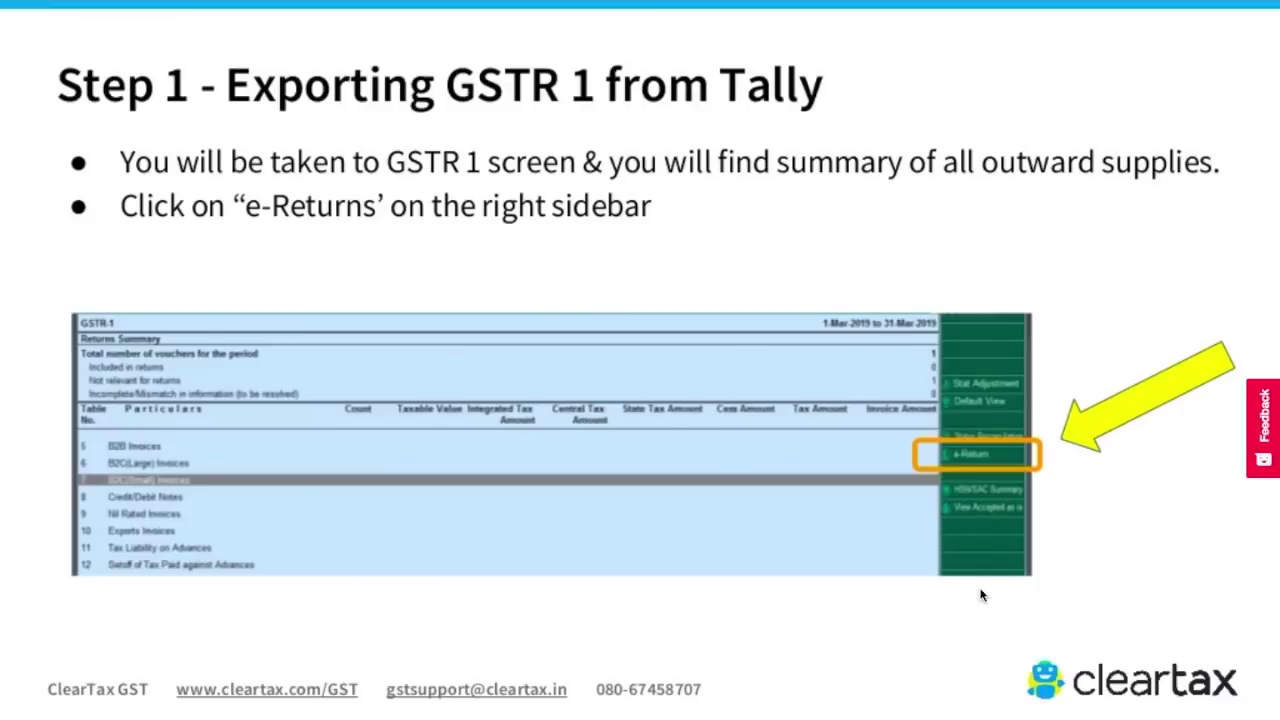
{"action": "key", "text": "Right"}
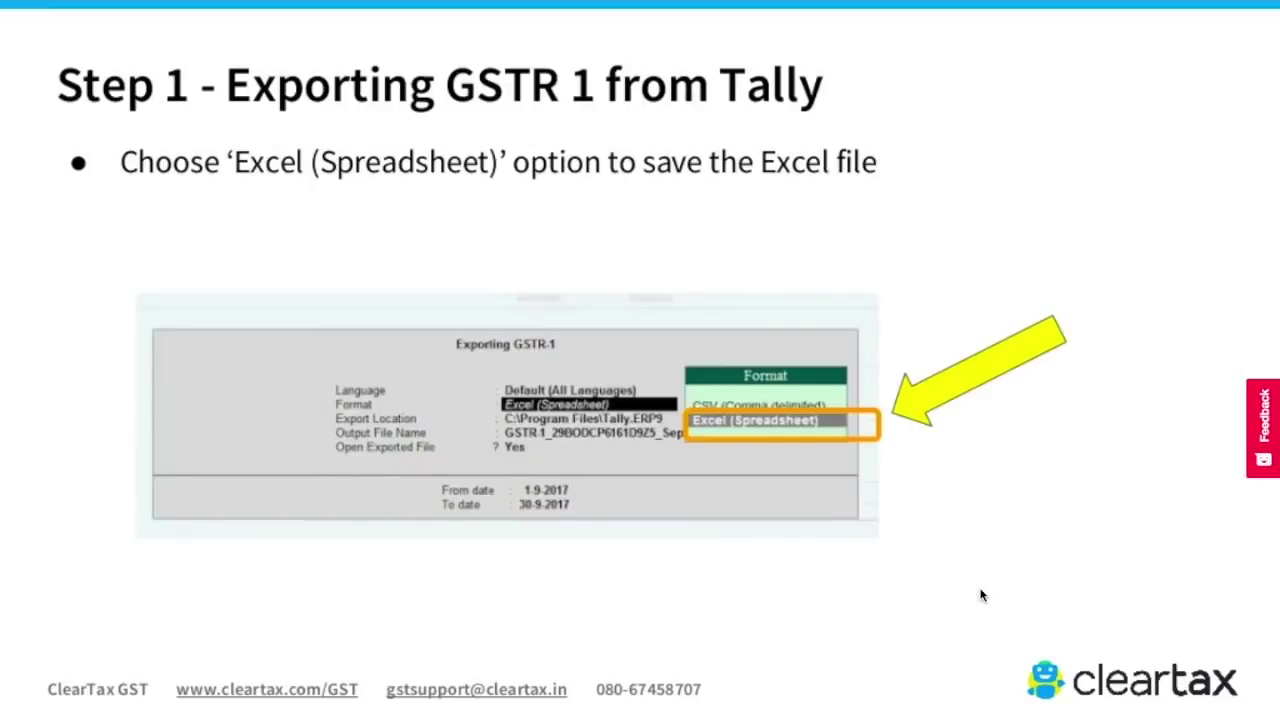
{"action": "key", "text": "Right"}
{"action": "key", "text": "Left"}
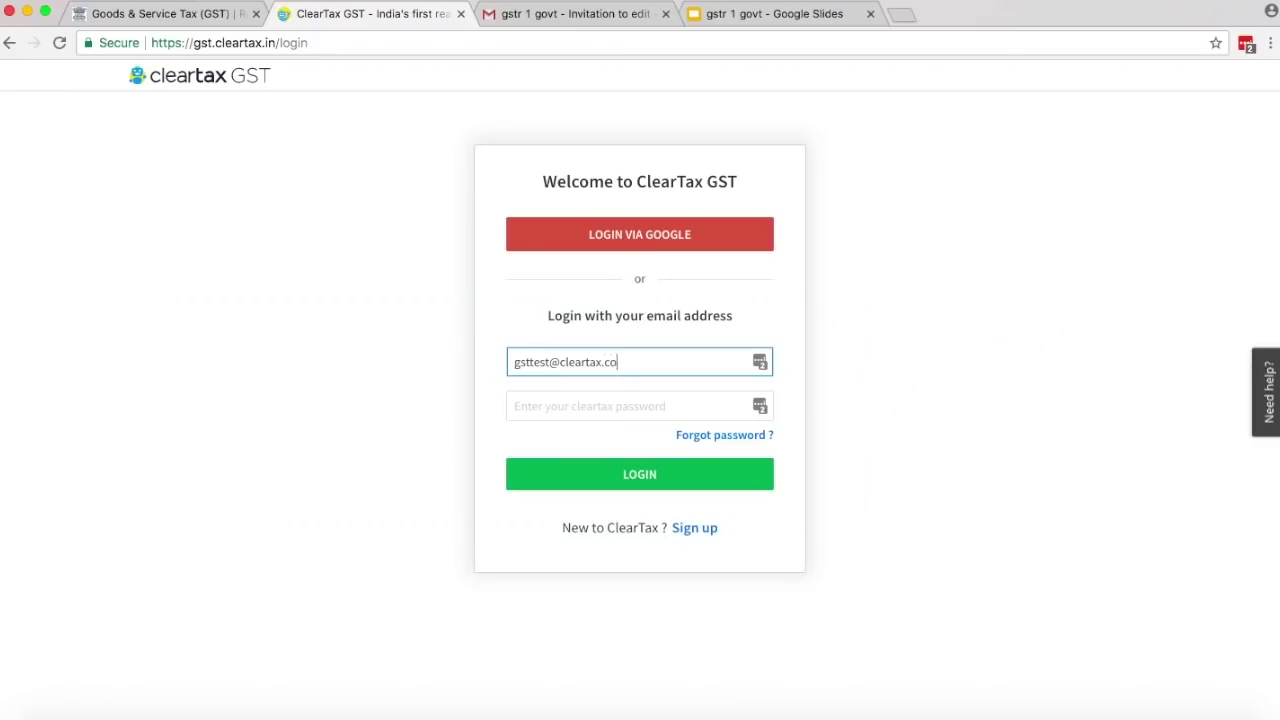
- Log in to ClearTax GST with the account e-mail and password
{"action": "type", "text": "m"}
{"action": "left_click", "coordinate": [614, 403]}
{"action": "type", "text": "a•••••"}
{"action": "left_click", "coordinate": [617, 478]}
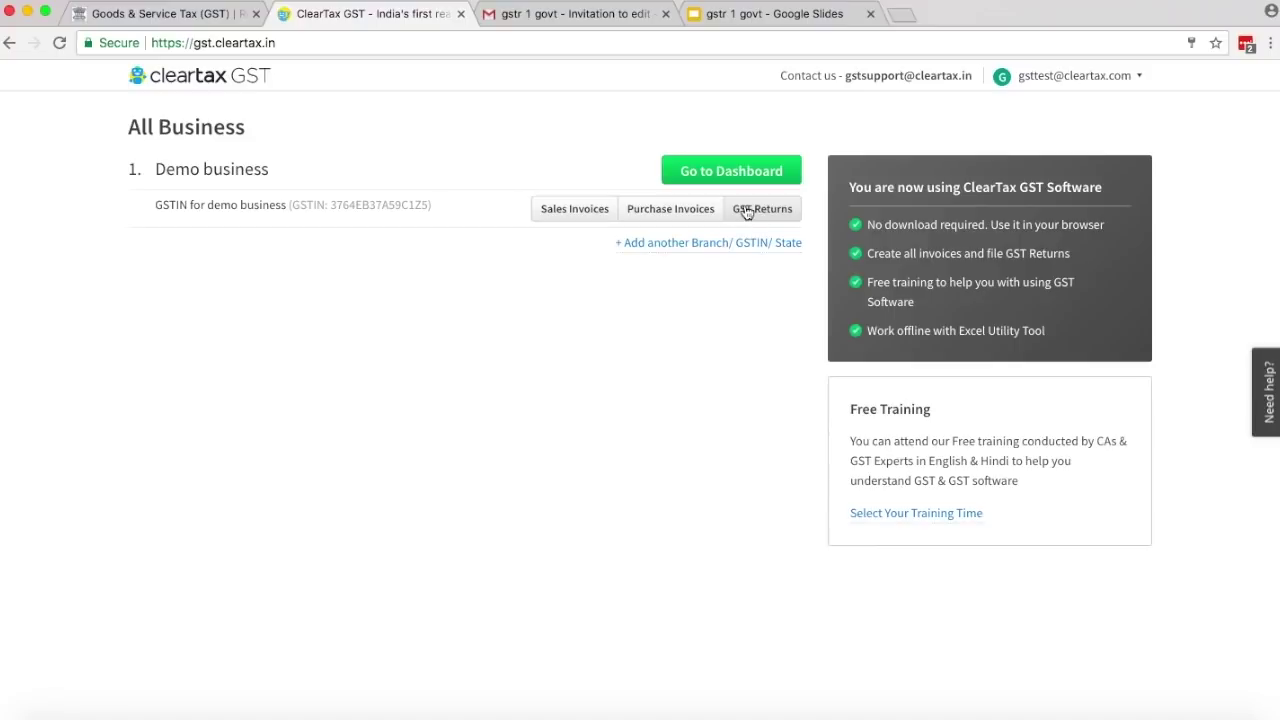
- Open the demo business's GSTR-1 return for July 2017 and start a Tally / Busy upload from its data preparation stage
{"action": "left_click", "coordinate": [746, 212]}
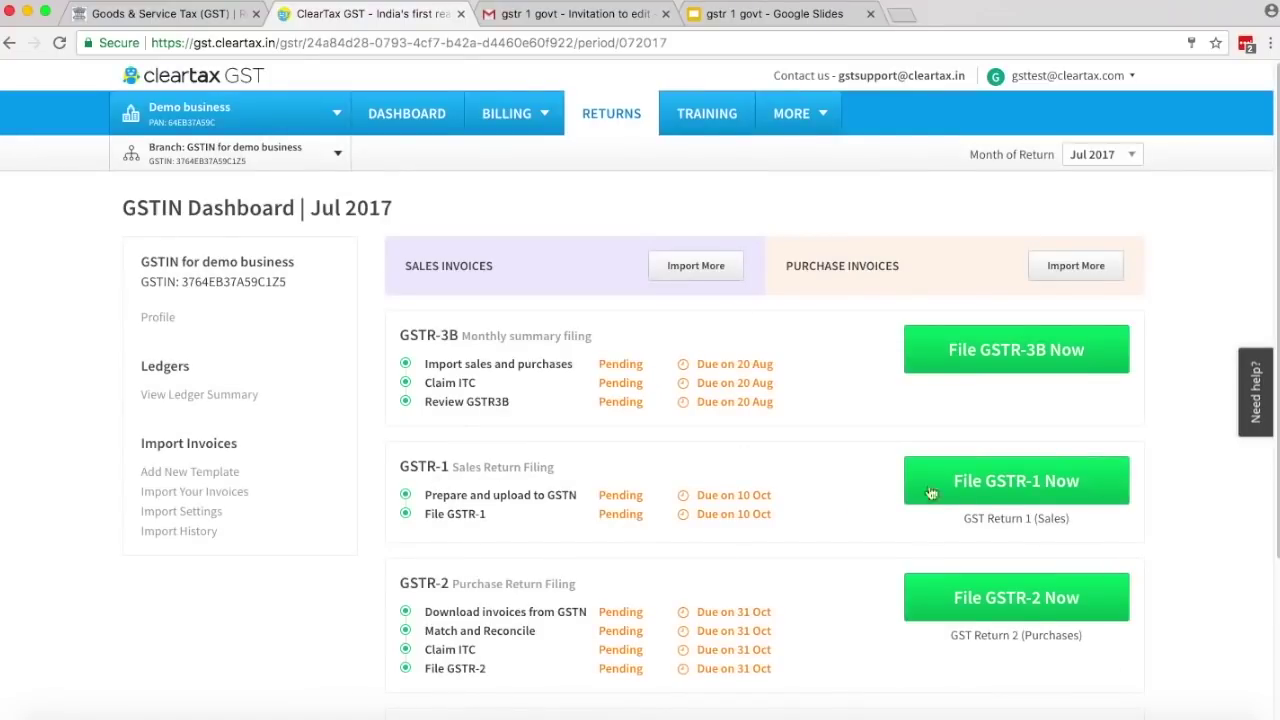
{"action": "left_click", "coordinate": [1028, 496]}
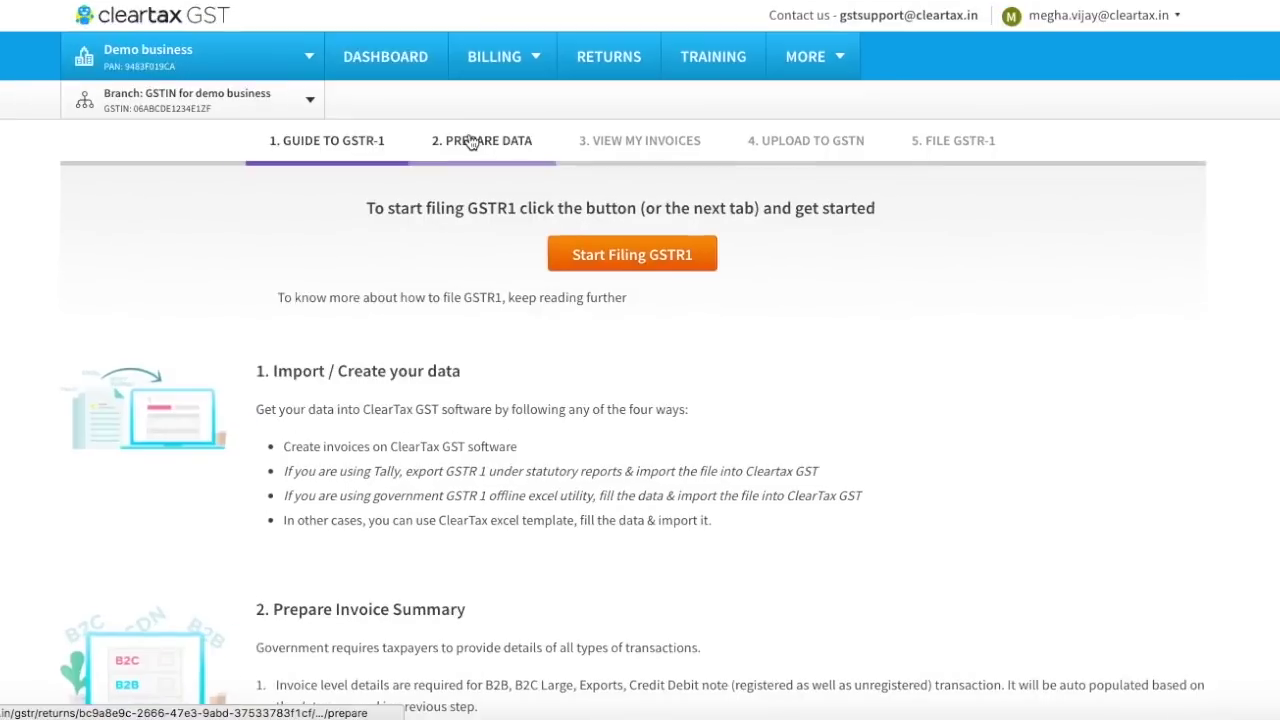
{"action": "left_click", "coordinate": [466, 138]}
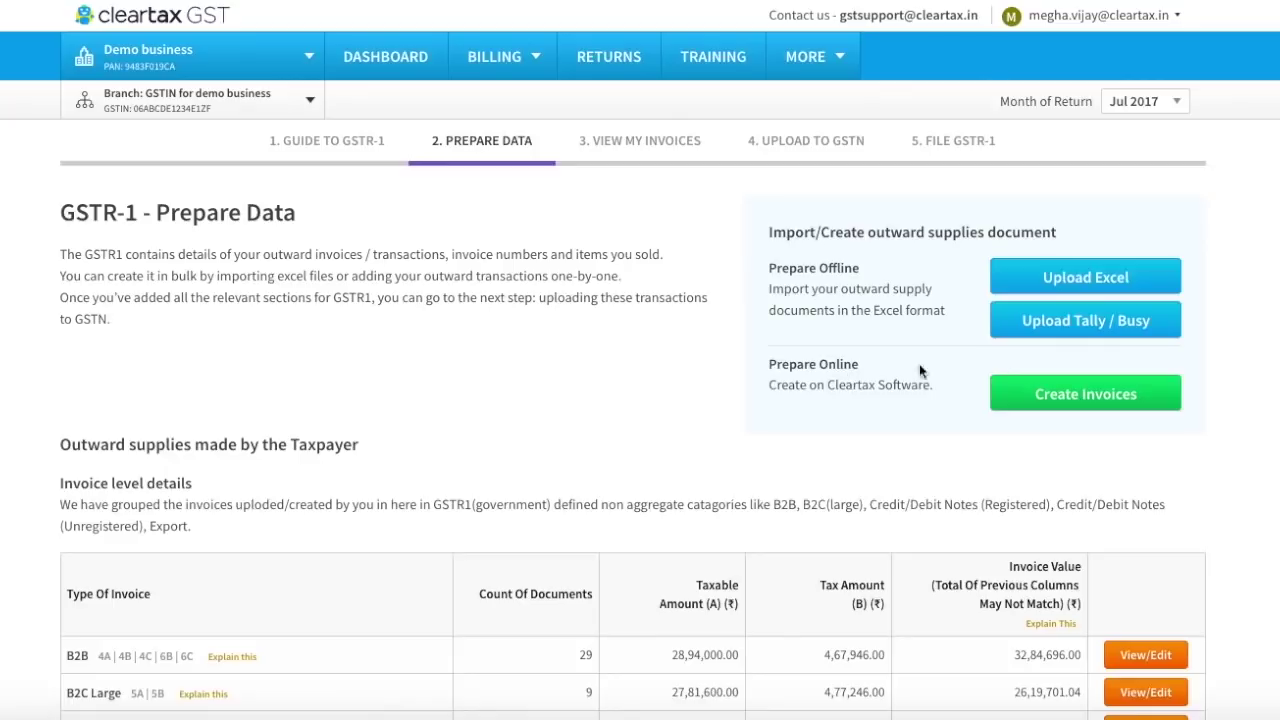
{"action": "left_click", "coordinate": [1075, 325]}
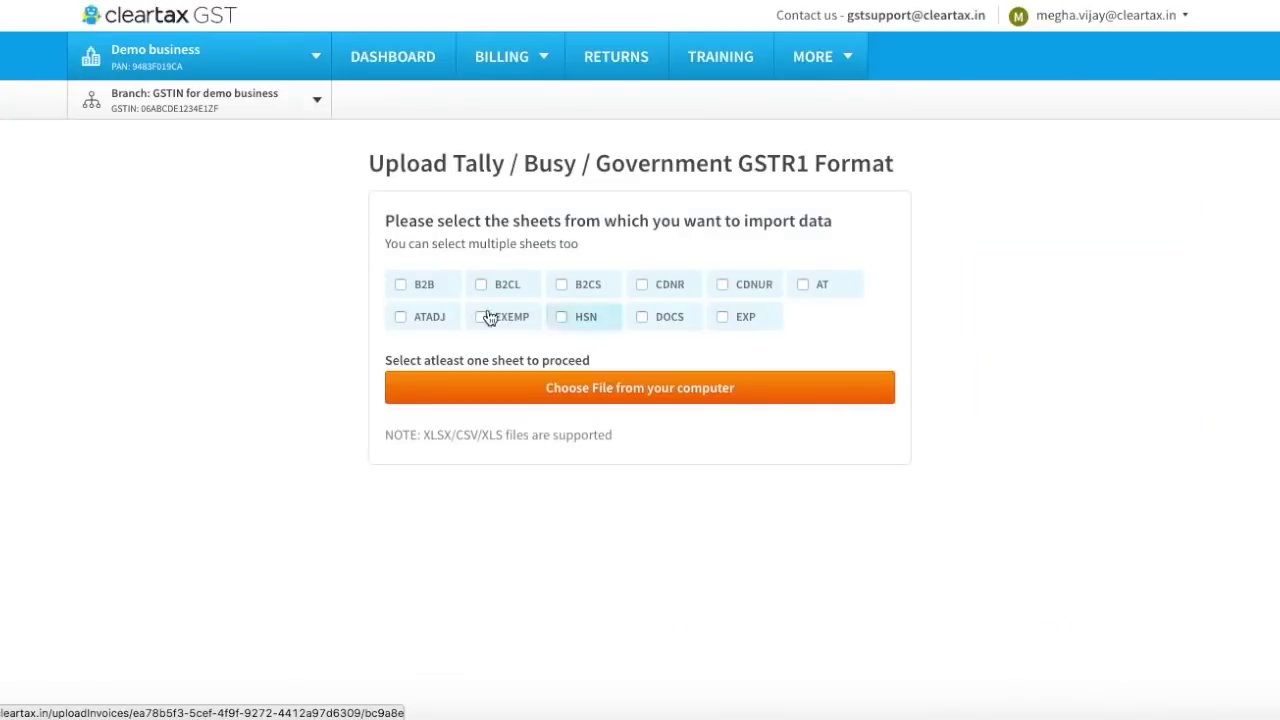
- Import all sheets except B2CS from the file GSTR1_Excel_Workbook_Template-V1.2.xlsx
{"action": "left_click", "coordinate": [400, 284]}
{"action": "left_click", "coordinate": [400, 317]}
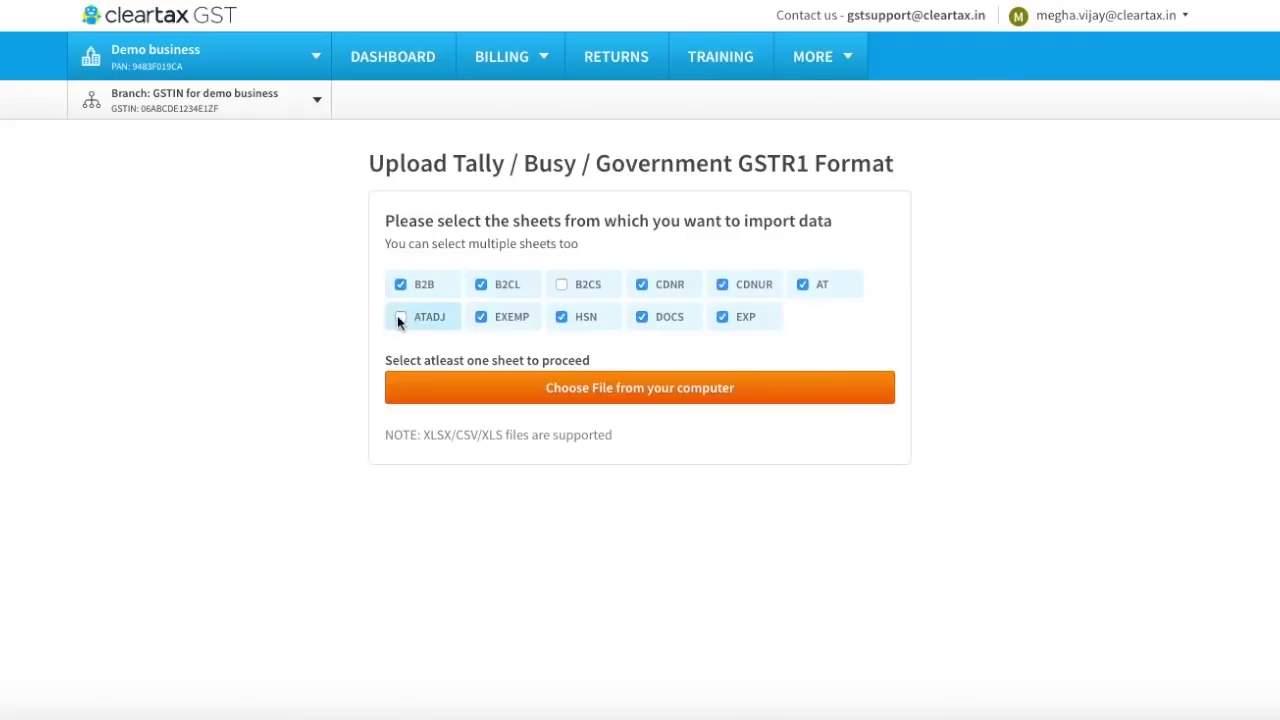
{"action": "left_click", "coordinate": [548, 398]}
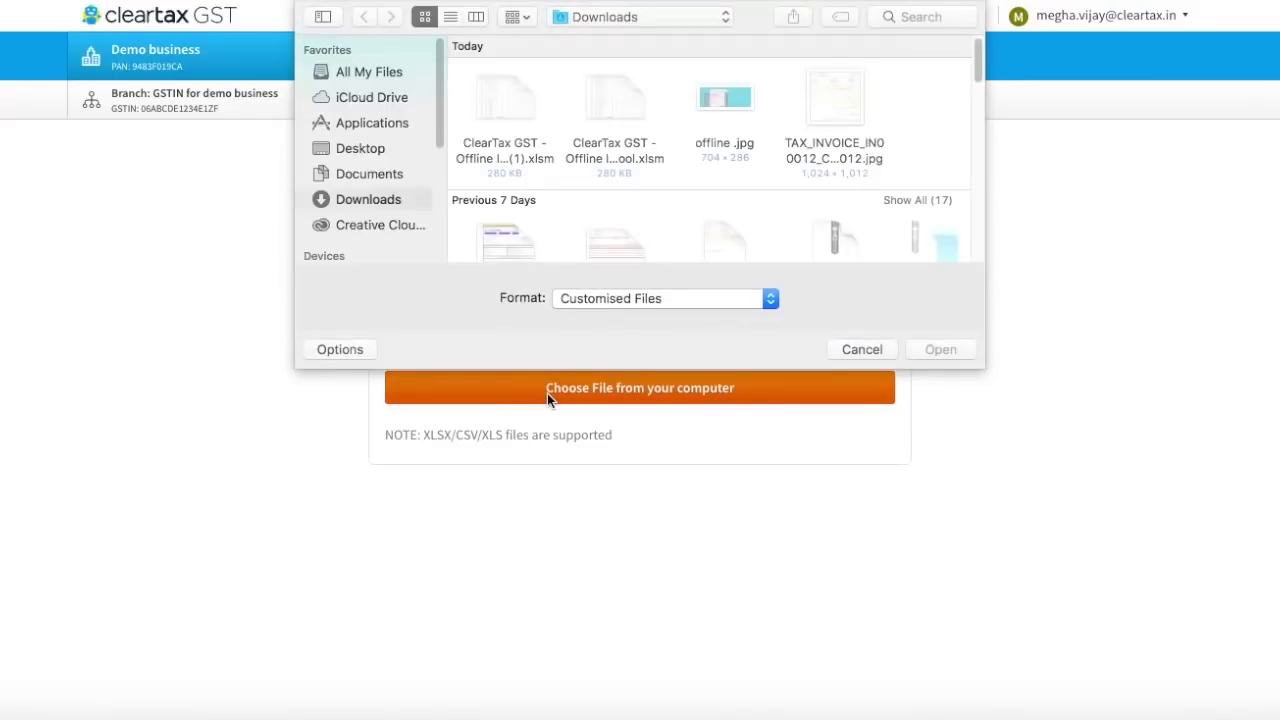
{"action": "left_click", "coordinate": [369, 72]}
{"action": "left_click", "coordinate": [506, 124]}
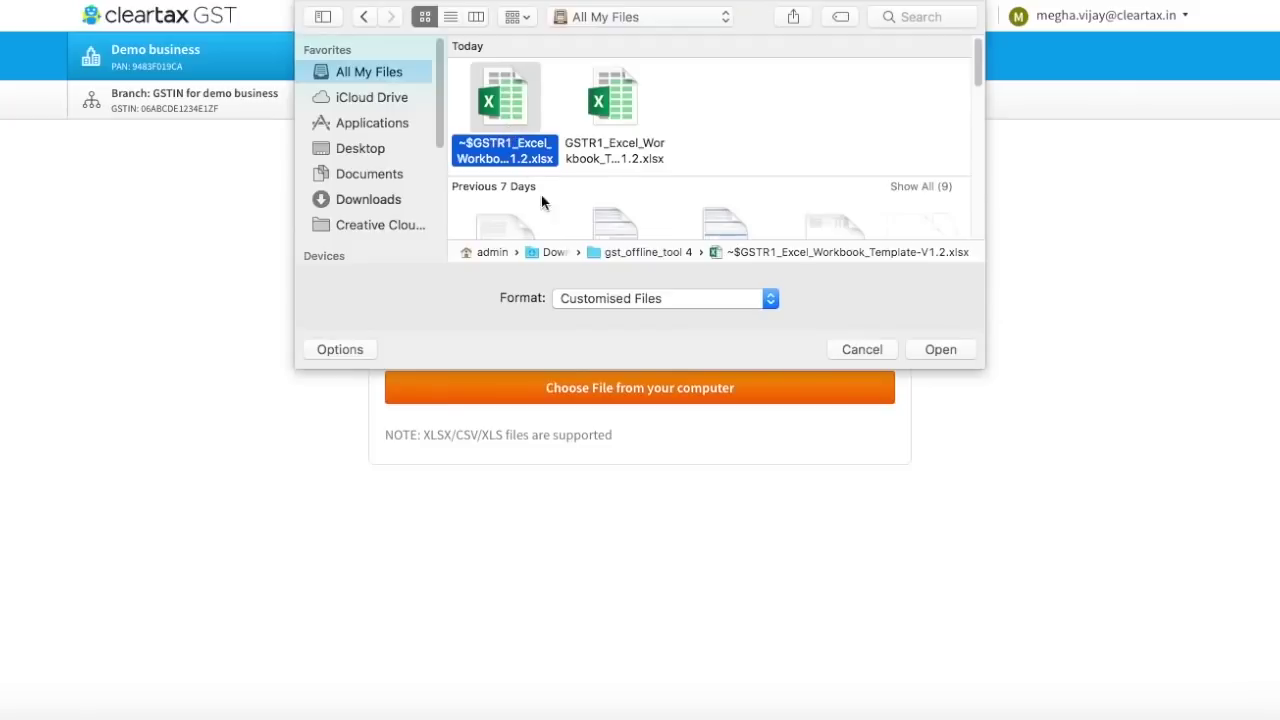
{"action": "left_click", "coordinate": [940, 350]}
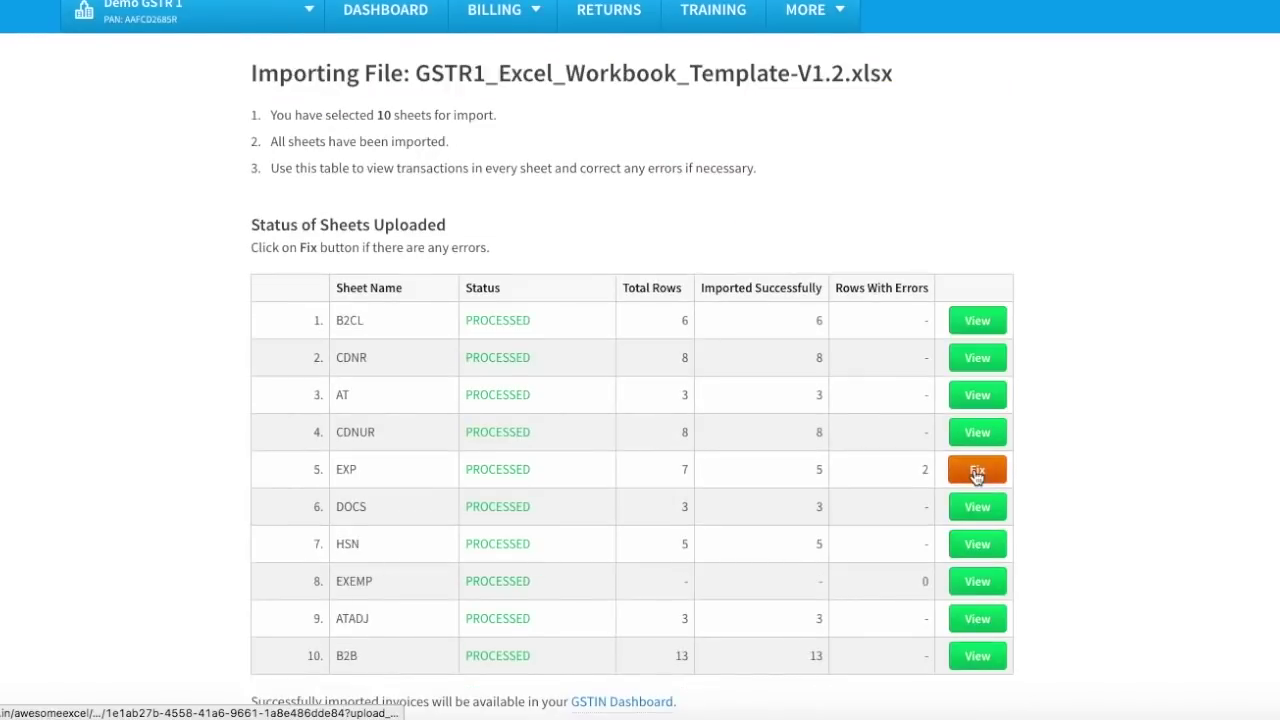
- Fix the EXP sheet's import errors by setting the Rate to 0 for both failed WOPAY export invoices
{"action": "left_click", "coordinate": [977, 472]}
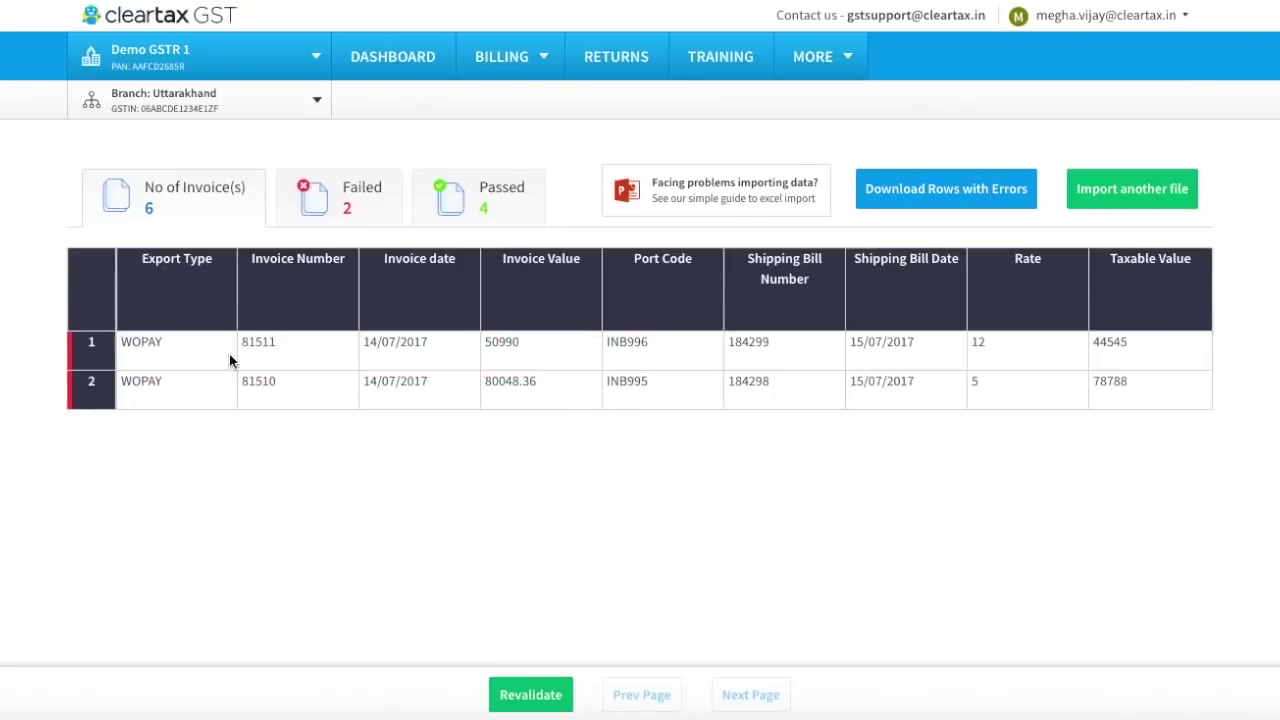
{"action": "left_click", "coordinate": [992, 357]}
{"action": "type", "text": "0"}
{"action": "left_click", "coordinate": [992, 398]}
{"action": "type", "text": "0"}
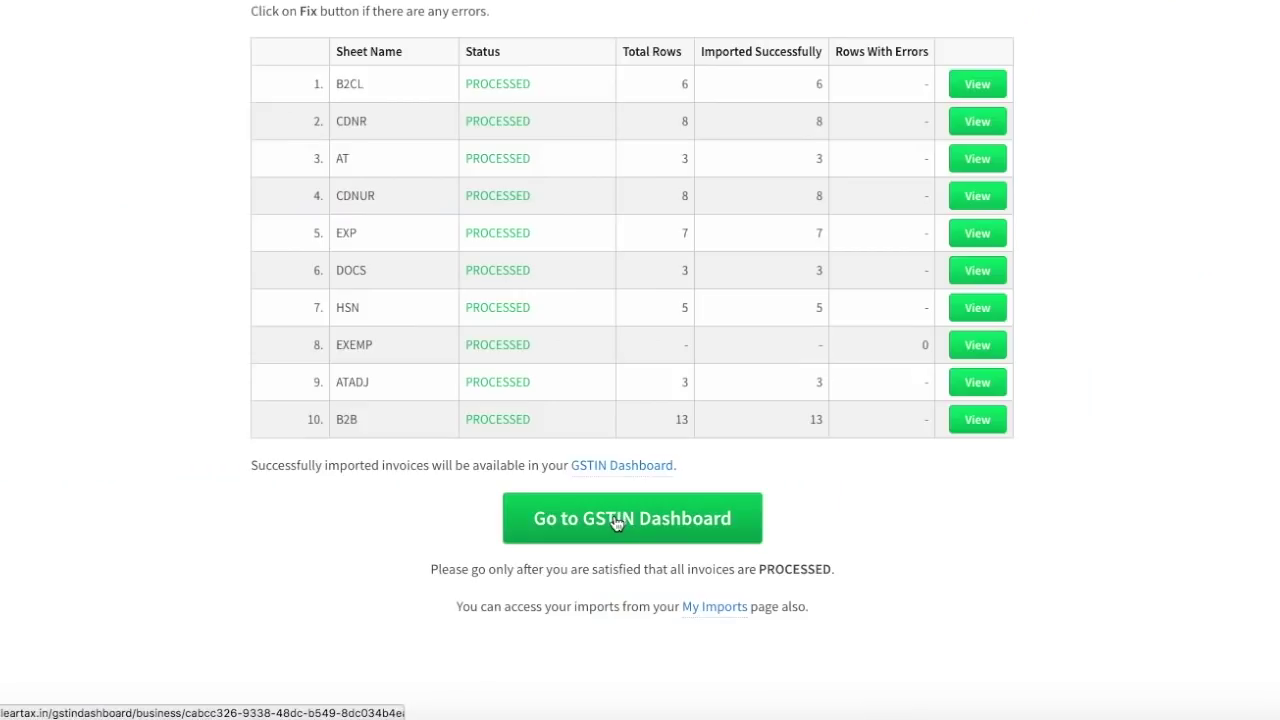
- Open the Uttarakhand branch's GSTR-1 from the GSTIN dashboard and review the imported amounts in its data preparation stage
{"action": "left_click", "coordinate": [616, 520]}
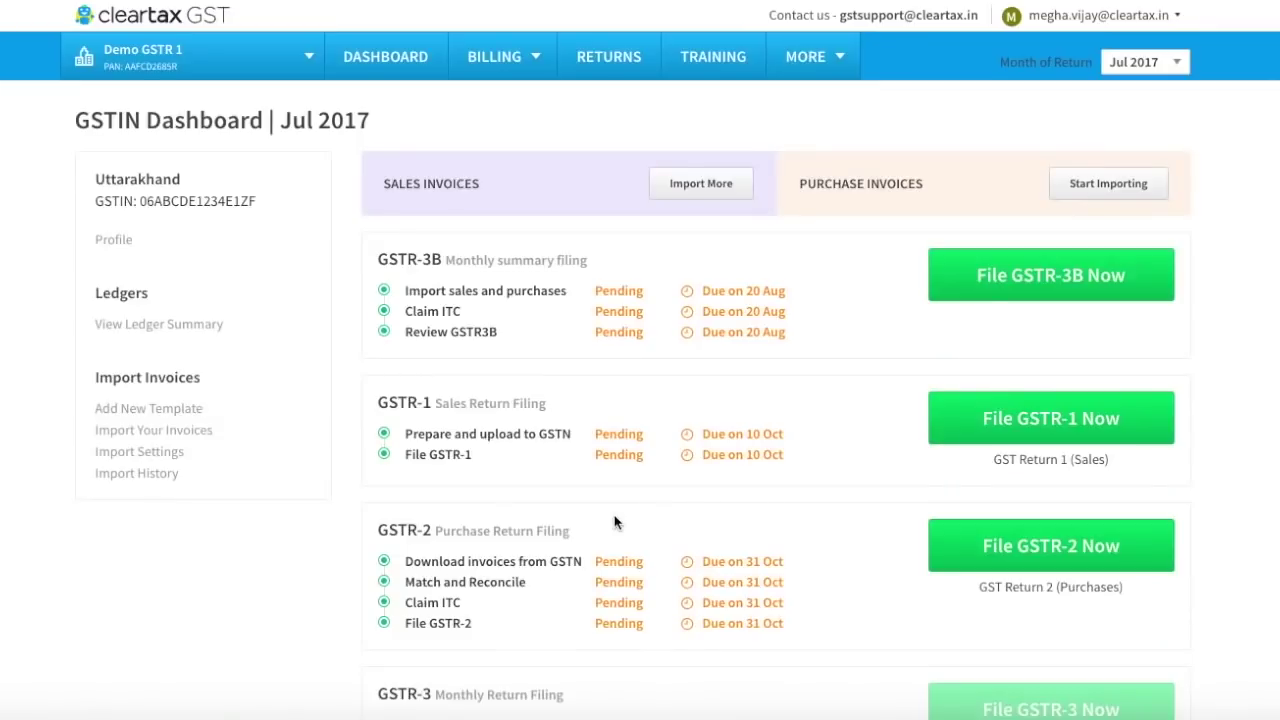
{"action": "left_click", "coordinate": [1050, 420]}
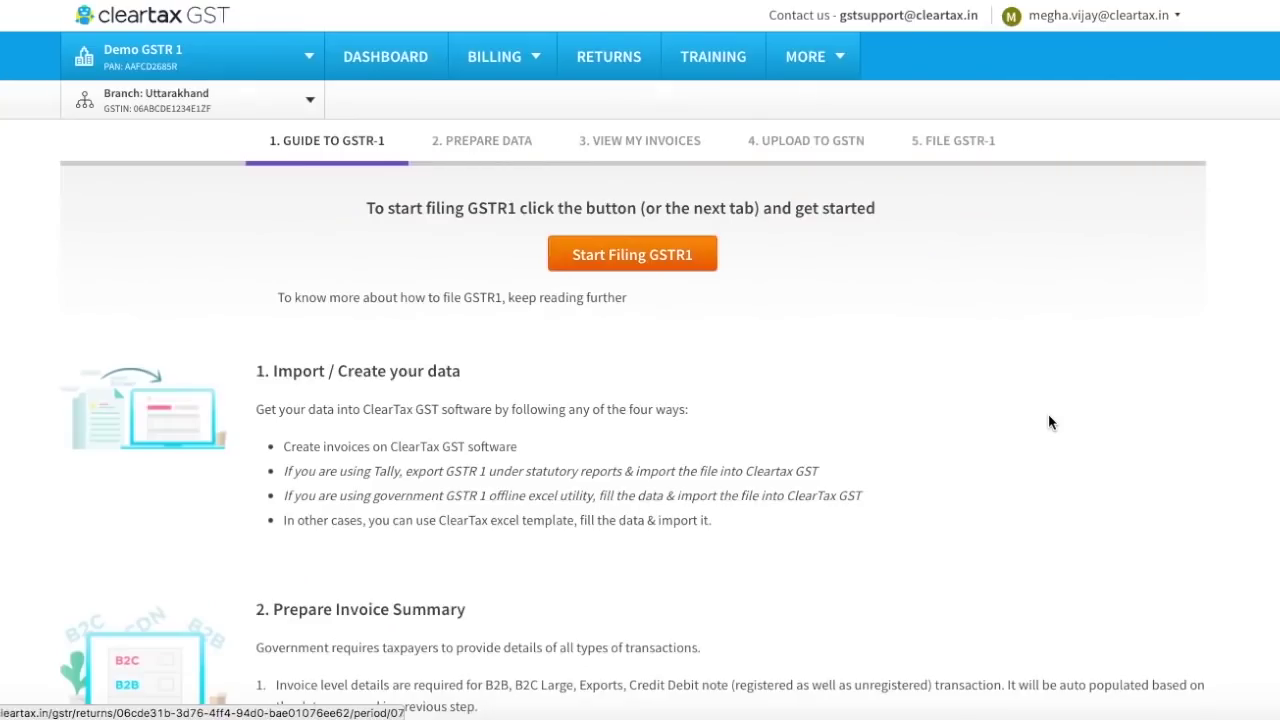
{"action": "left_click", "coordinate": [508, 146]}
{"action": "scroll", "coordinate": [542, 456], "scroll_direction": "down", "scroll_amount": 5}
{"action": "scroll", "coordinate": [540, 515], "scroll_direction": "down", "scroll_amount": 6}
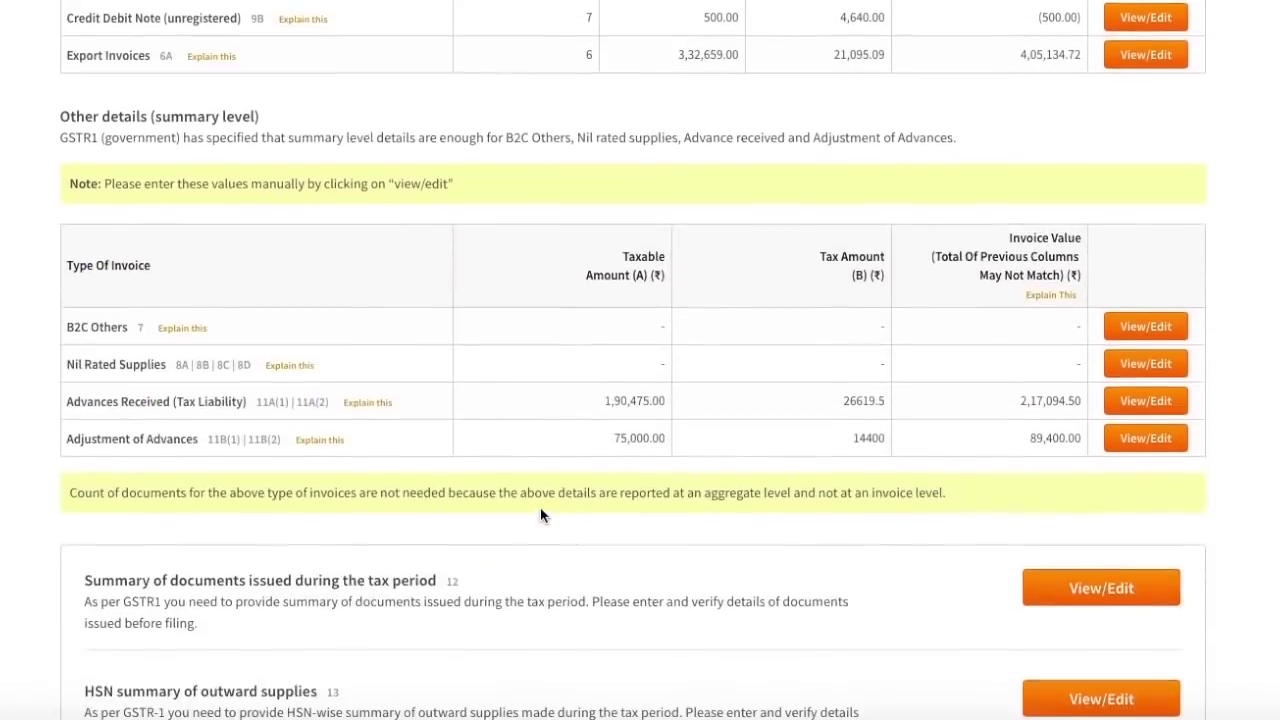
{"action": "scroll", "coordinate": [540, 515], "scroll_direction": "up", "scroll_amount": 7}
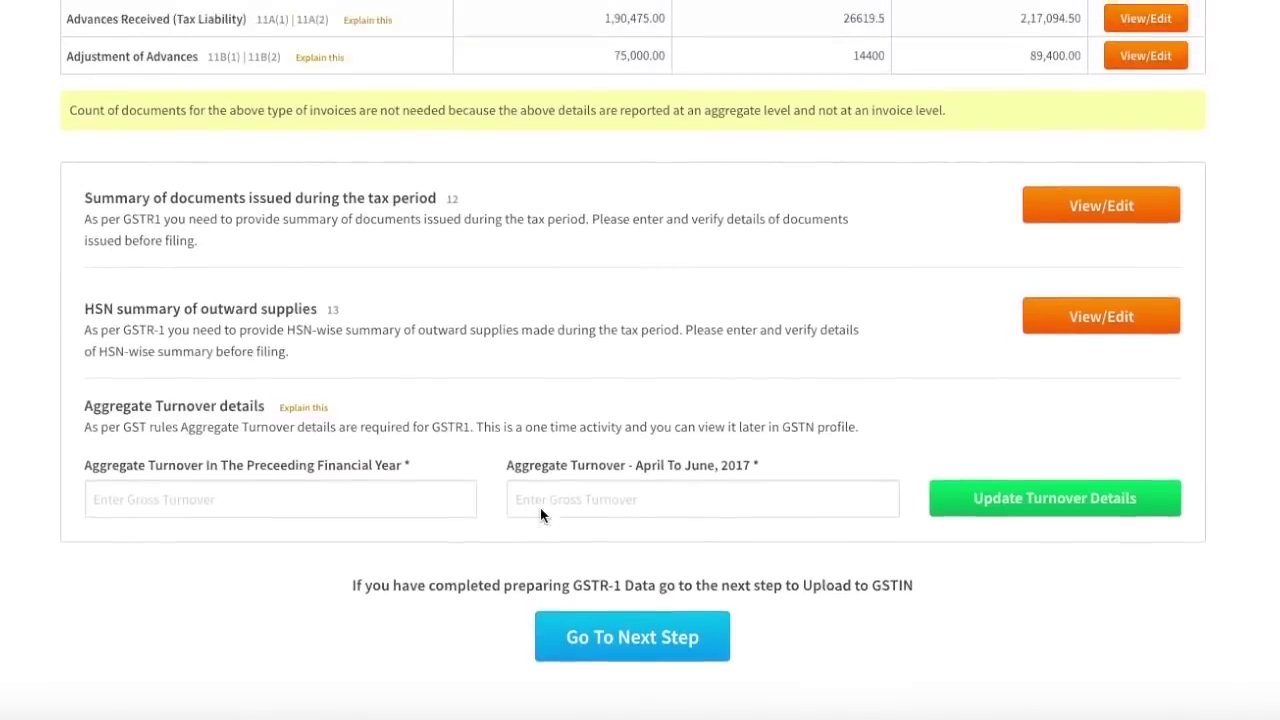
{"action": "scroll", "coordinate": [540, 515], "scroll_direction": "up", "scroll_amount": 5}
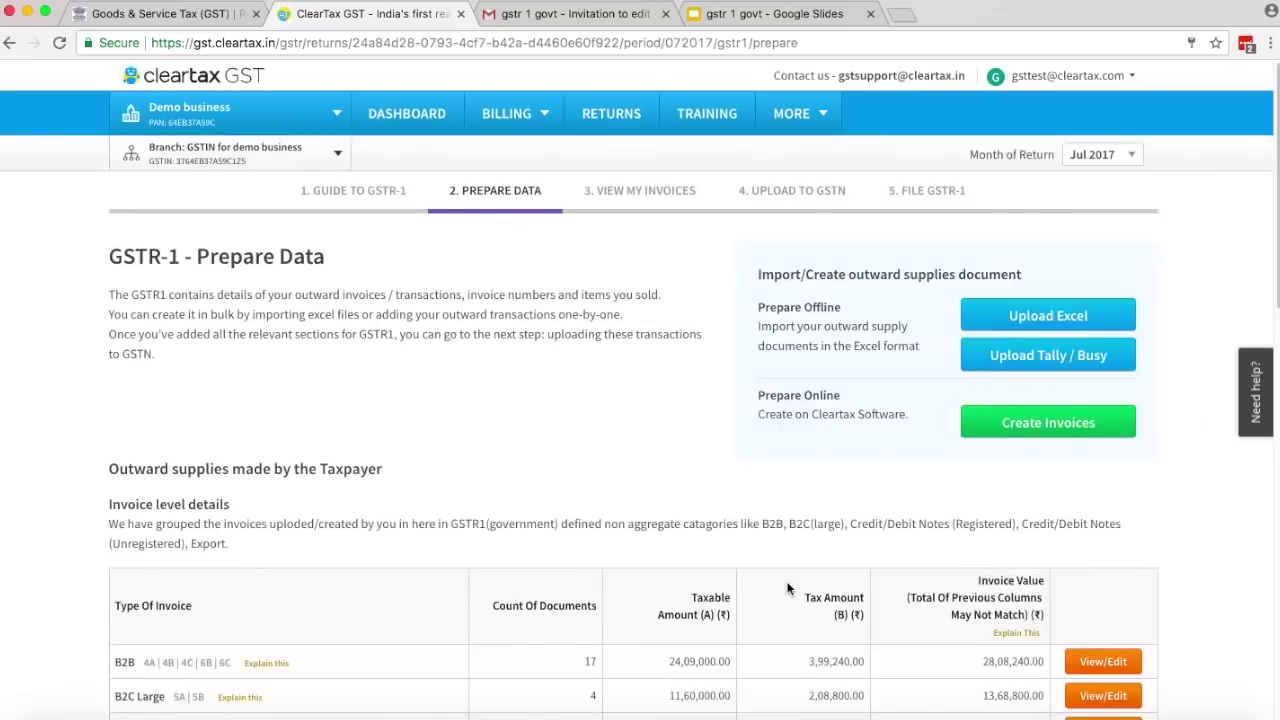
- View the B2C Others (B2C Small) details of the demo business's July 2017 GSTR-1 and return to the data preparation summary
{"action": "scroll", "coordinate": [787, 589], "scroll_direction": "down", "scroll_amount": 3}
{"action": "scroll", "coordinate": [787, 589], "scroll_direction": "down", "scroll_amount": 5}
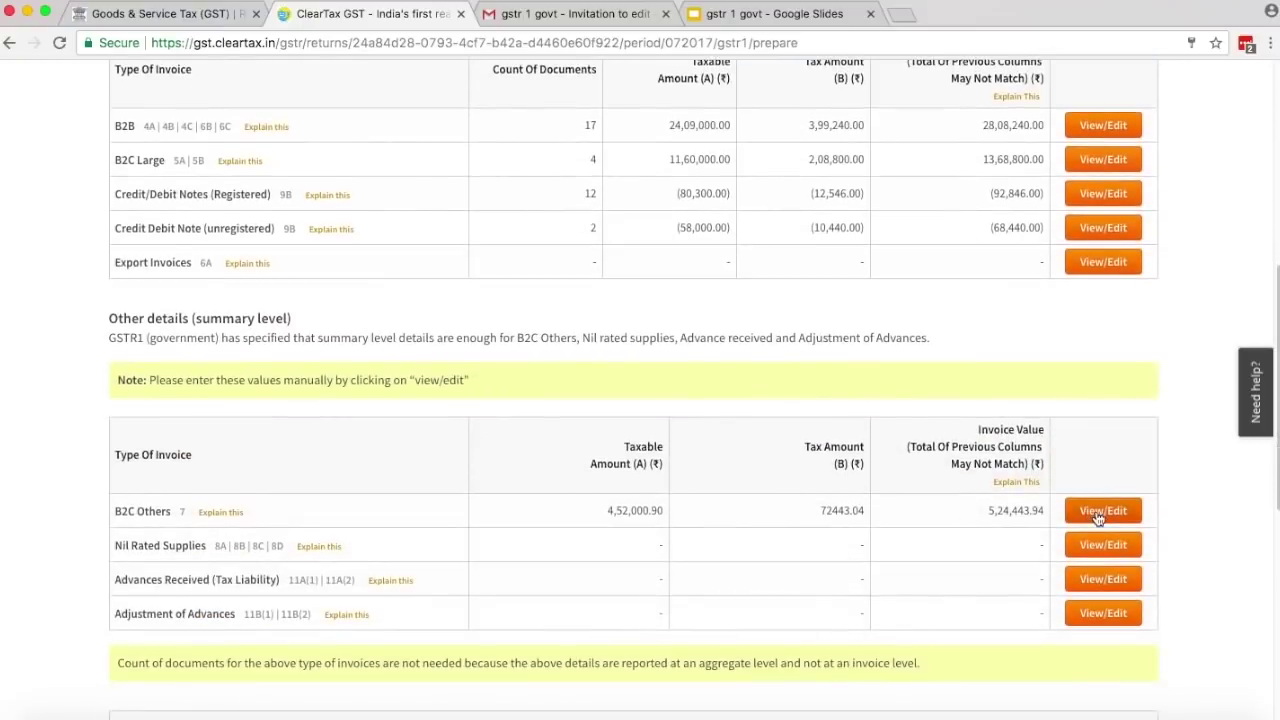
{"action": "left_click", "coordinate": [1097, 517]}
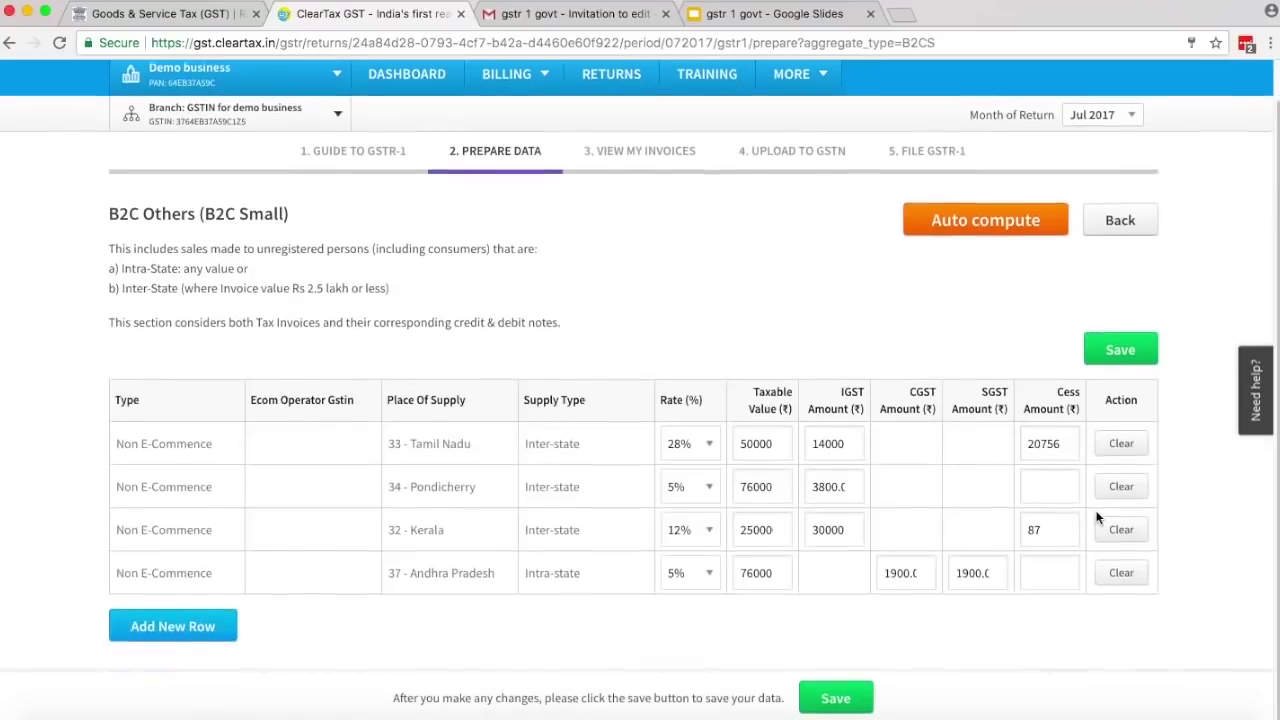
{"action": "left_click", "coordinate": [1123, 220]}
- Open the HSN summary of outward supplies and add a new row to it
{"action": "scroll", "coordinate": [808, 590], "scroll_direction": "down", "scroll_amount": 12}
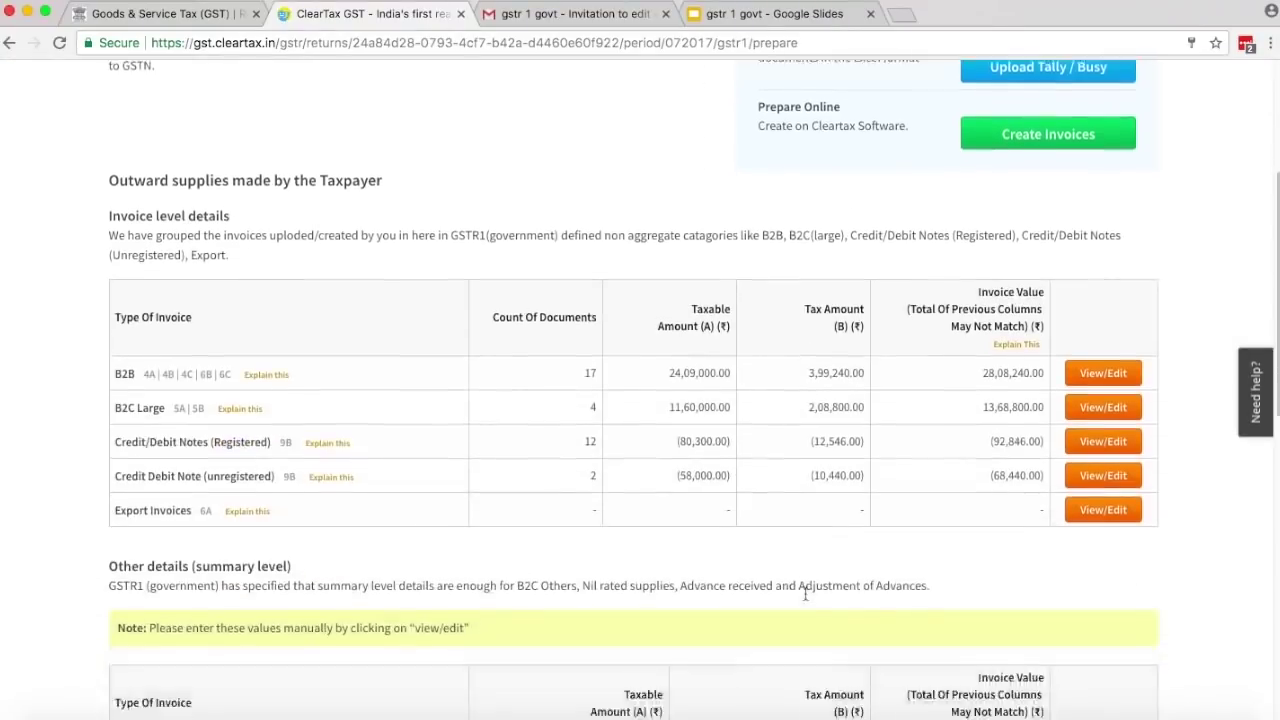
{"action": "scroll", "coordinate": [805, 593], "scroll_direction": "down", "scroll_amount": 7}
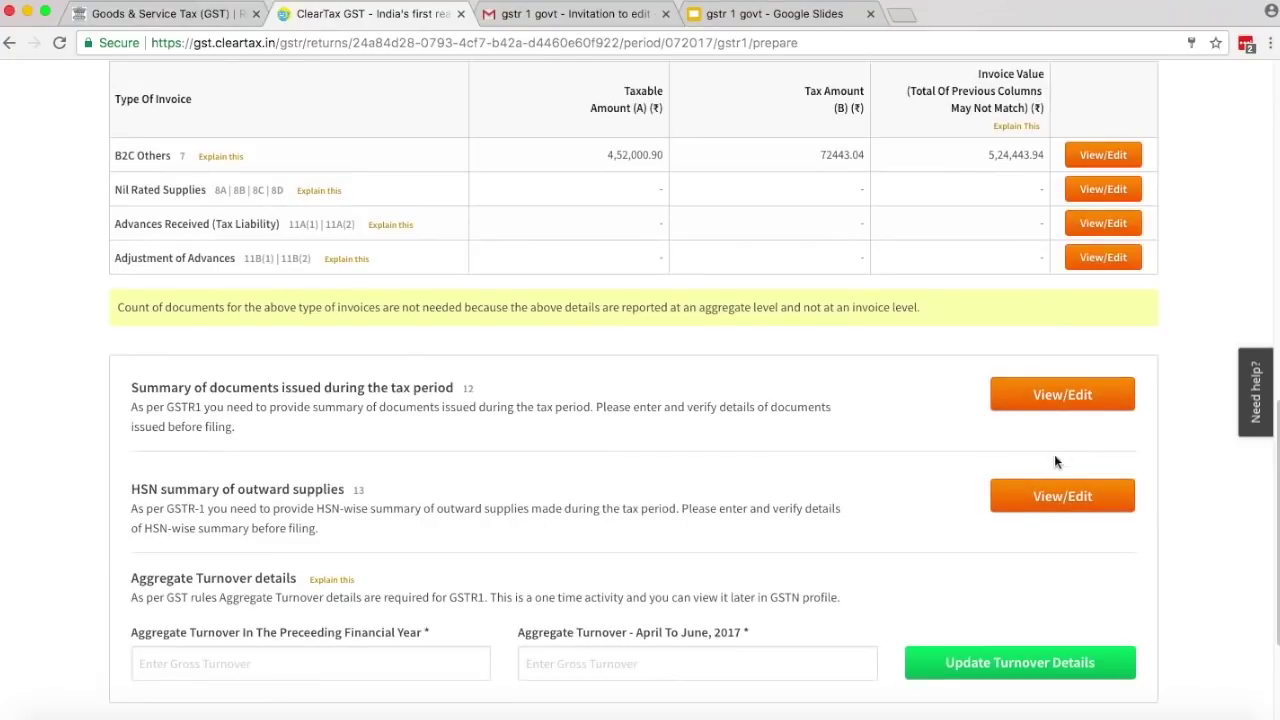
{"action": "left_click", "coordinate": [1054, 505]}
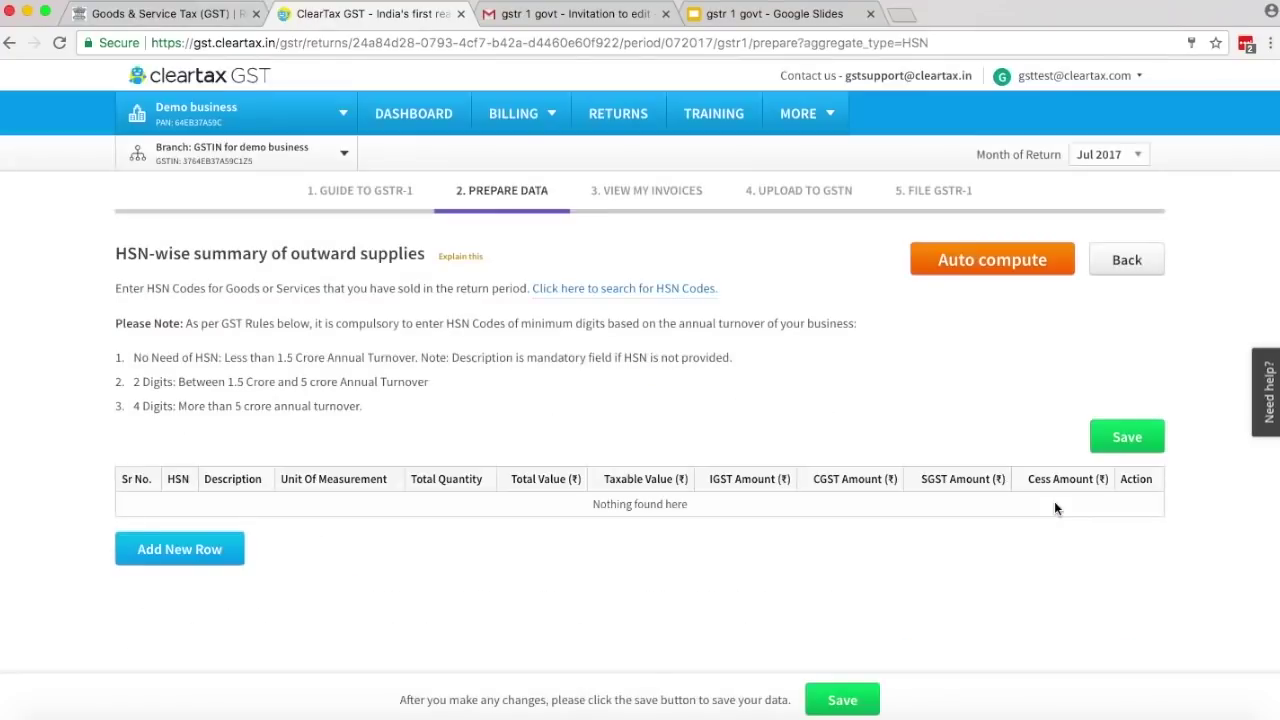
{"action": "left_click", "coordinate": [205, 555]}
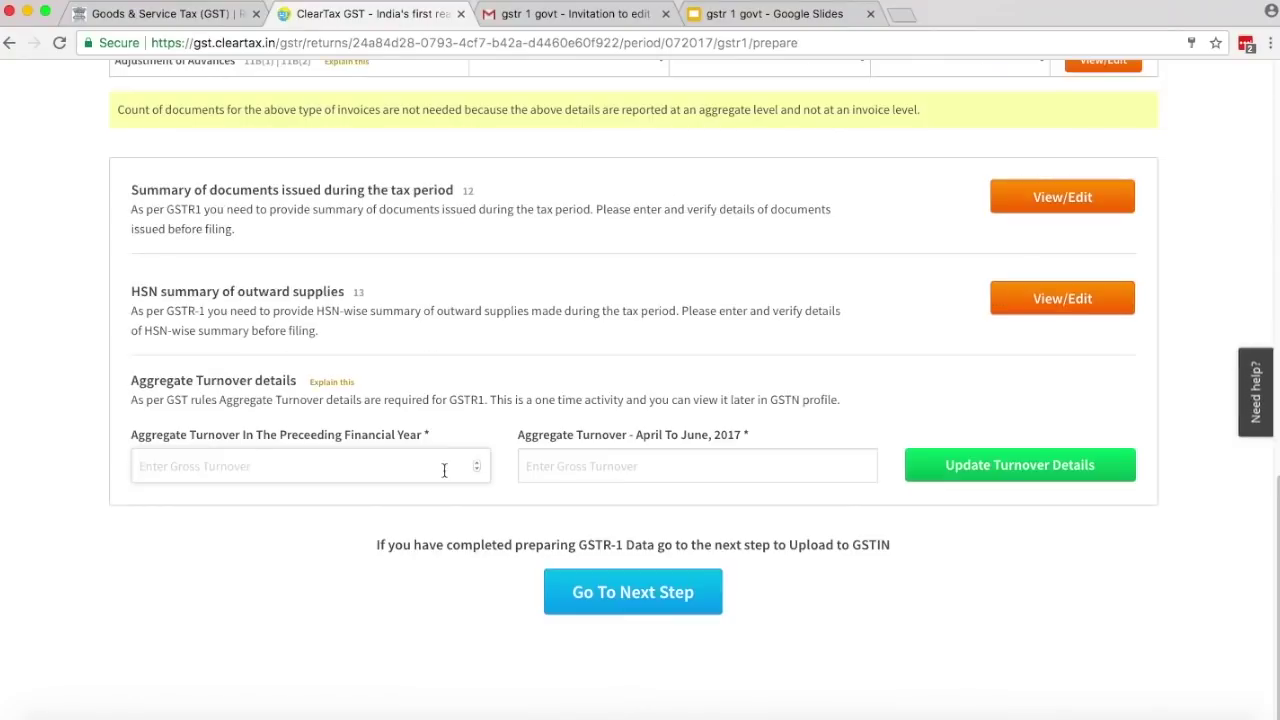
- Set the aggregate turnover to 670000 for the preceding financial year and 870000 for April to June 2017, and update the turnover details
{"action": "left_click", "coordinate": [446, 469]}
{"action": "type", "text": "670000"}
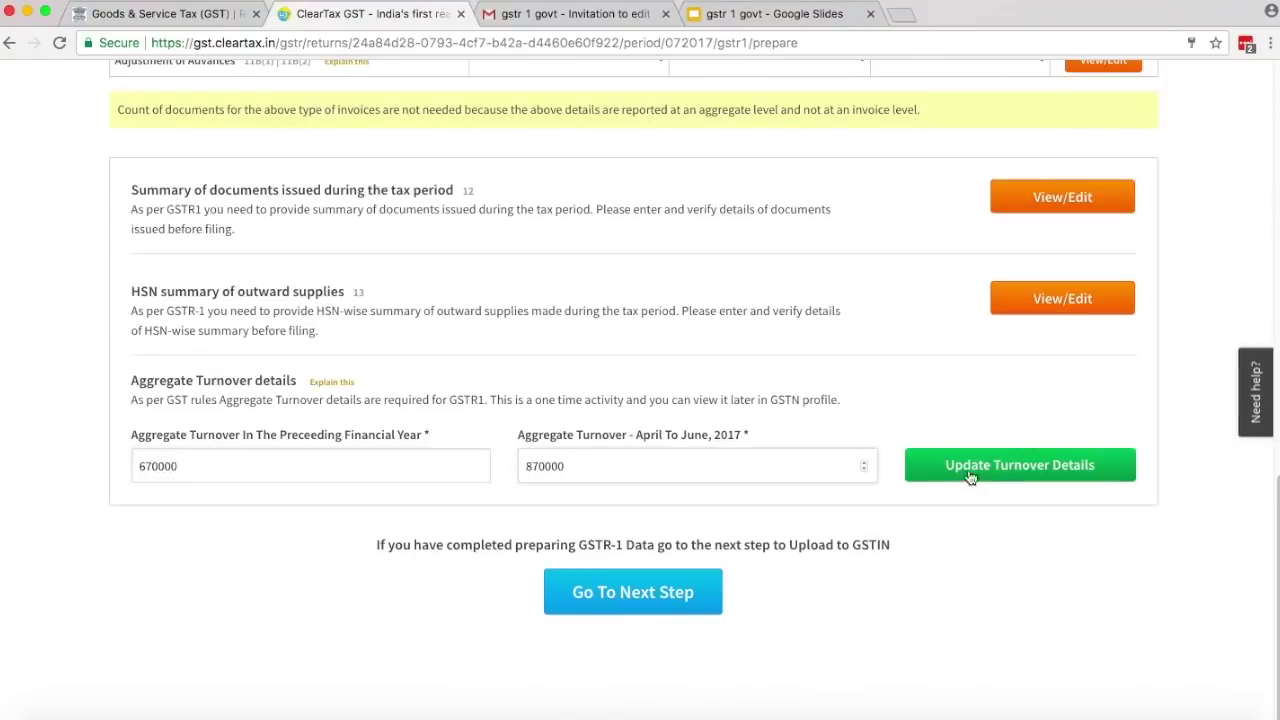
{"action": "left_click", "coordinate": [1001, 467]}
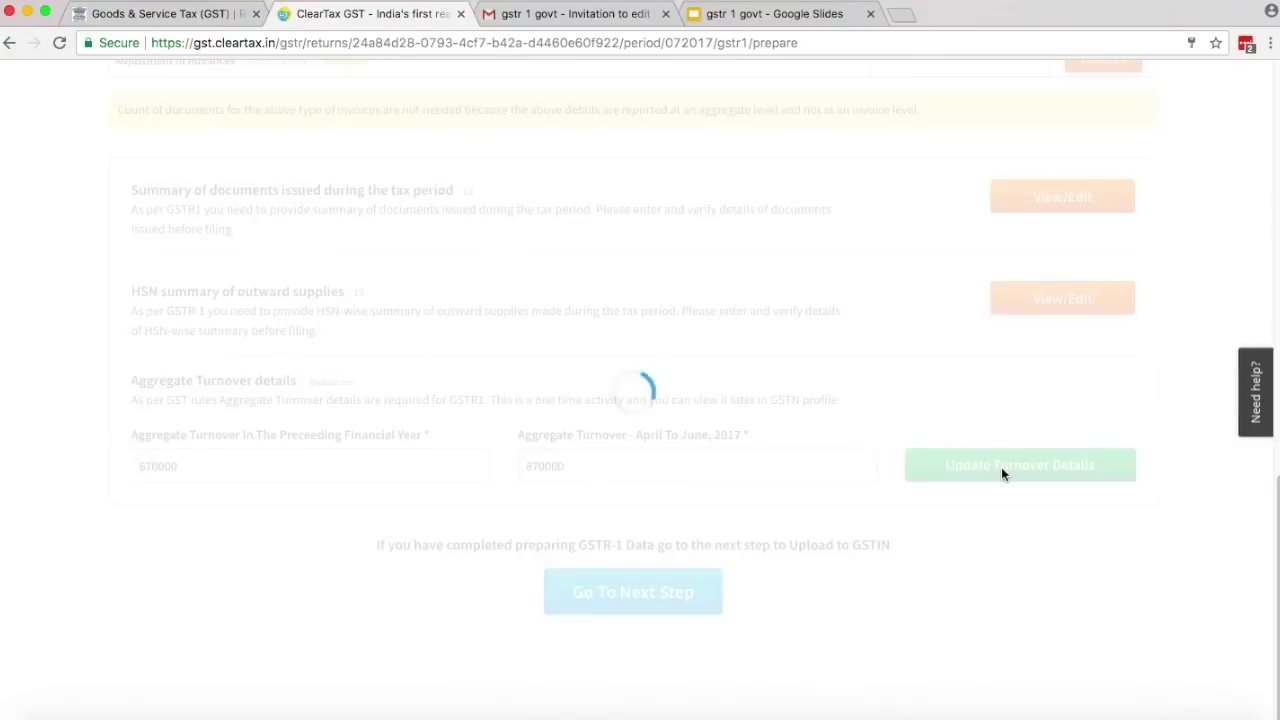
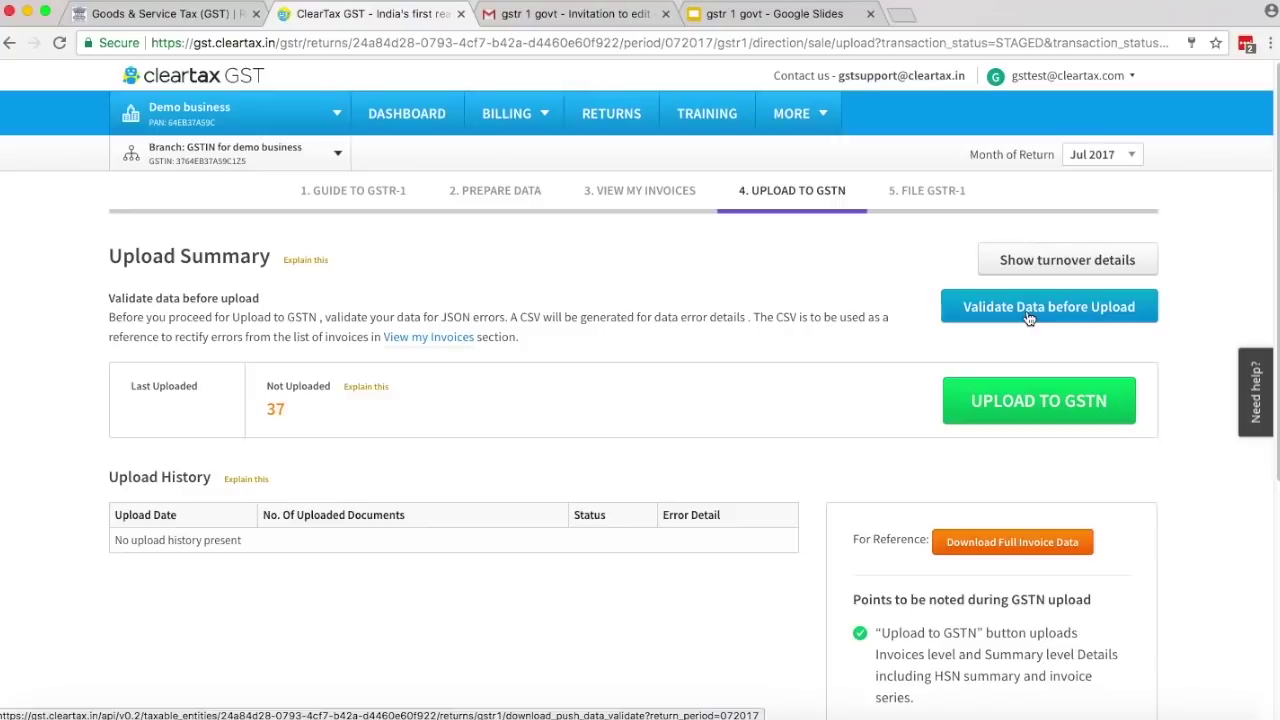
- Validate the return data before upload, and open the generated CSV of data errors and the invoice list
{"action": "scroll", "coordinate": [1030, 318], "scroll_direction": "down", "scroll_amount": 3}
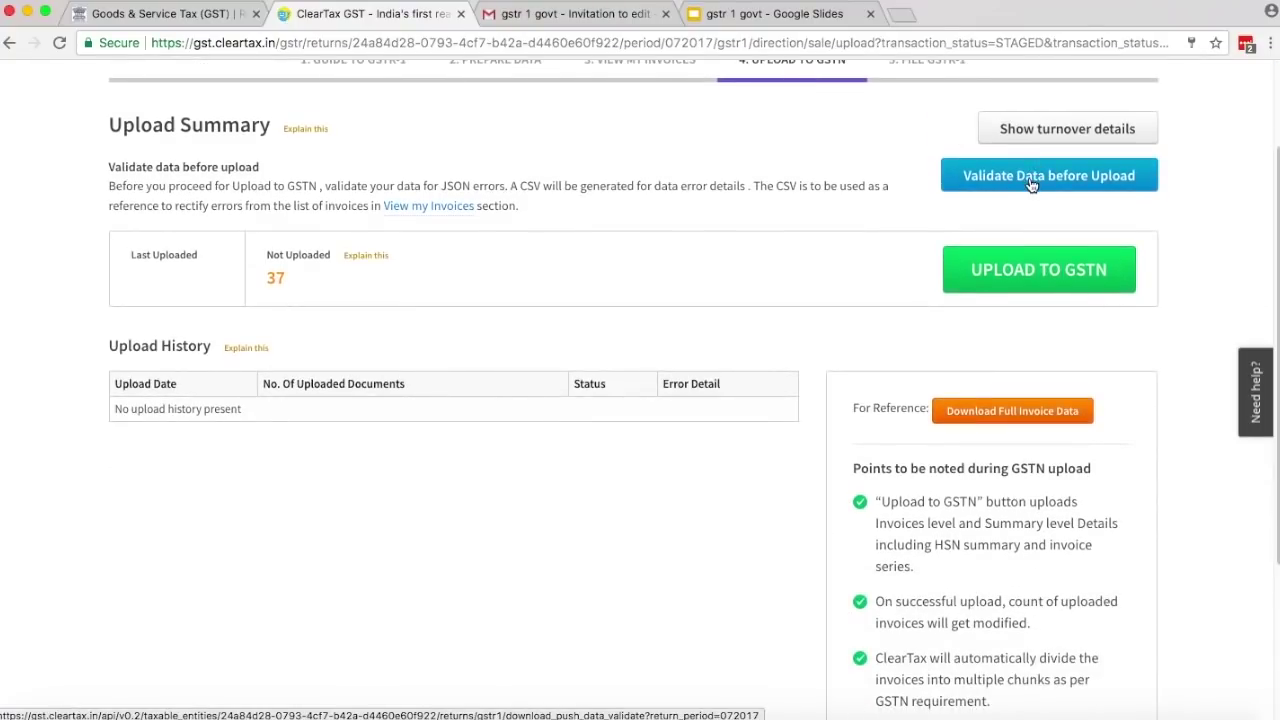
{"action": "left_click", "coordinate": [1029, 176]}
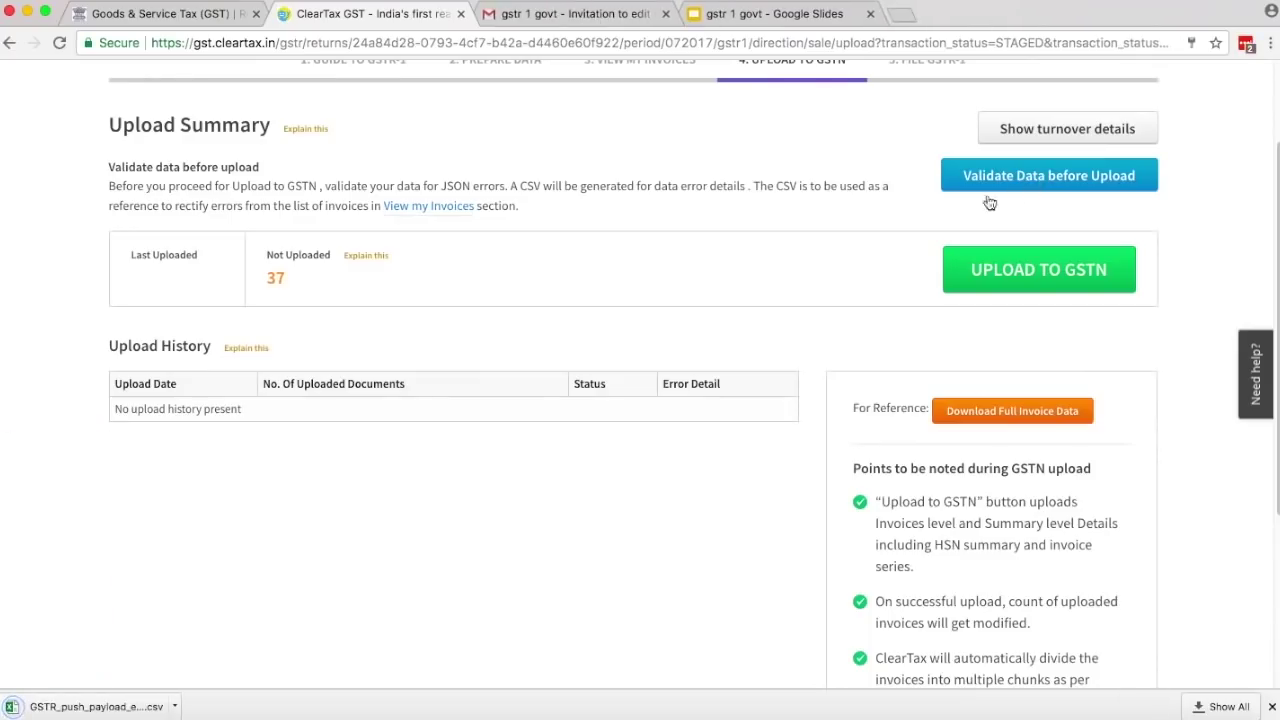
{"action": "left_click", "coordinate": [82, 707]}
{"action": "left_click", "coordinate": [422, 212]}
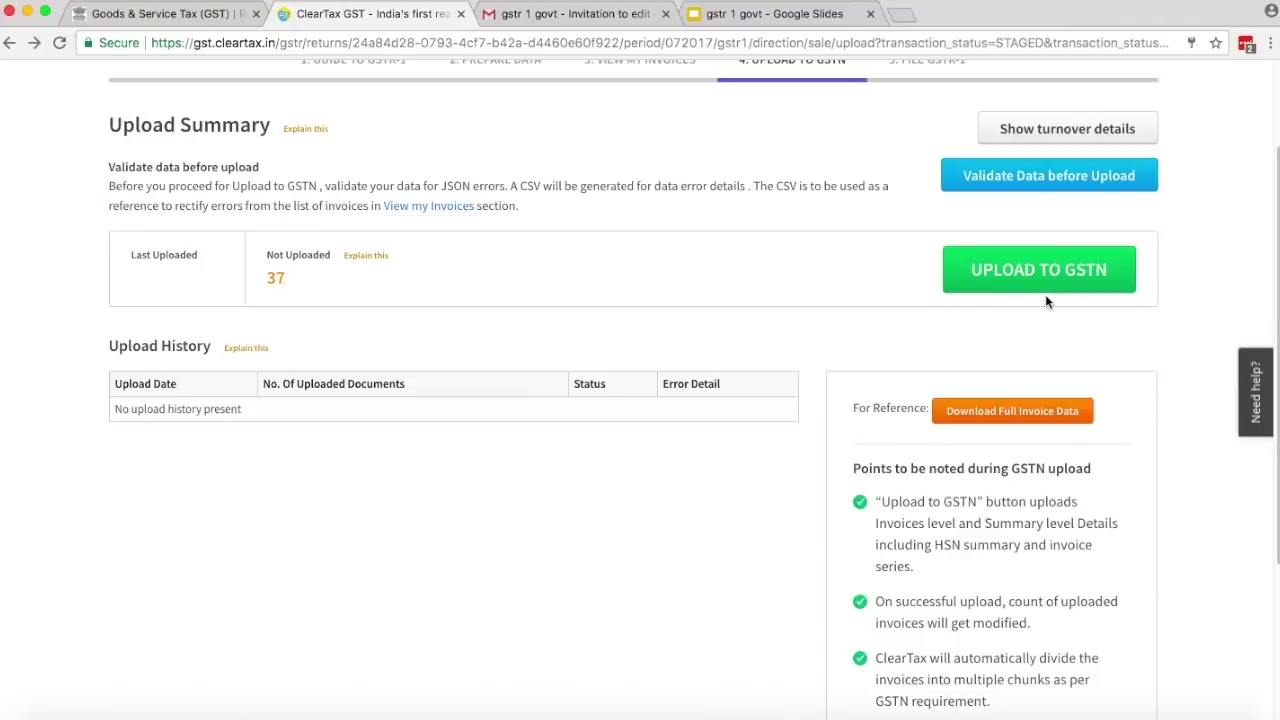
- Start the upload to GSTN and read through the guide on enabling API access on the GST portal
{"action": "left_click", "coordinate": [1037, 272]}
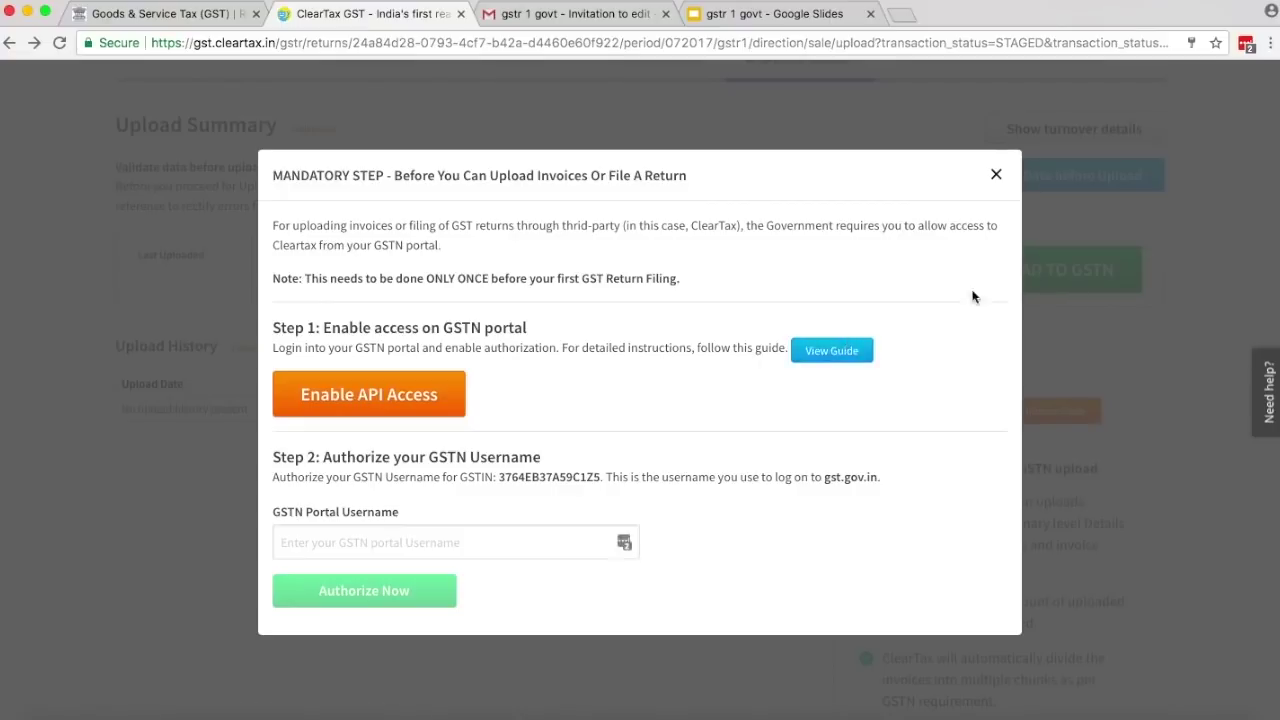
{"action": "left_click", "coordinate": [838, 354]}
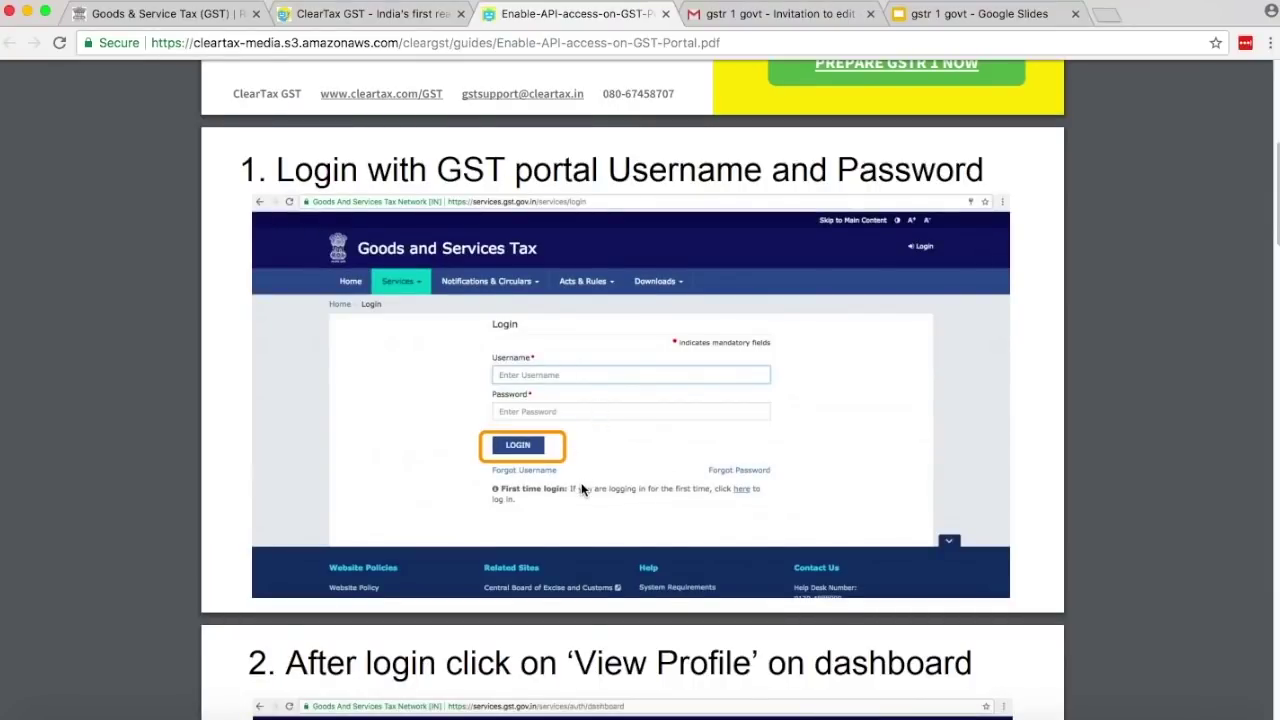
{"action": "scroll", "coordinate": [581, 488], "scroll_direction": "down", "scroll_amount": 10}
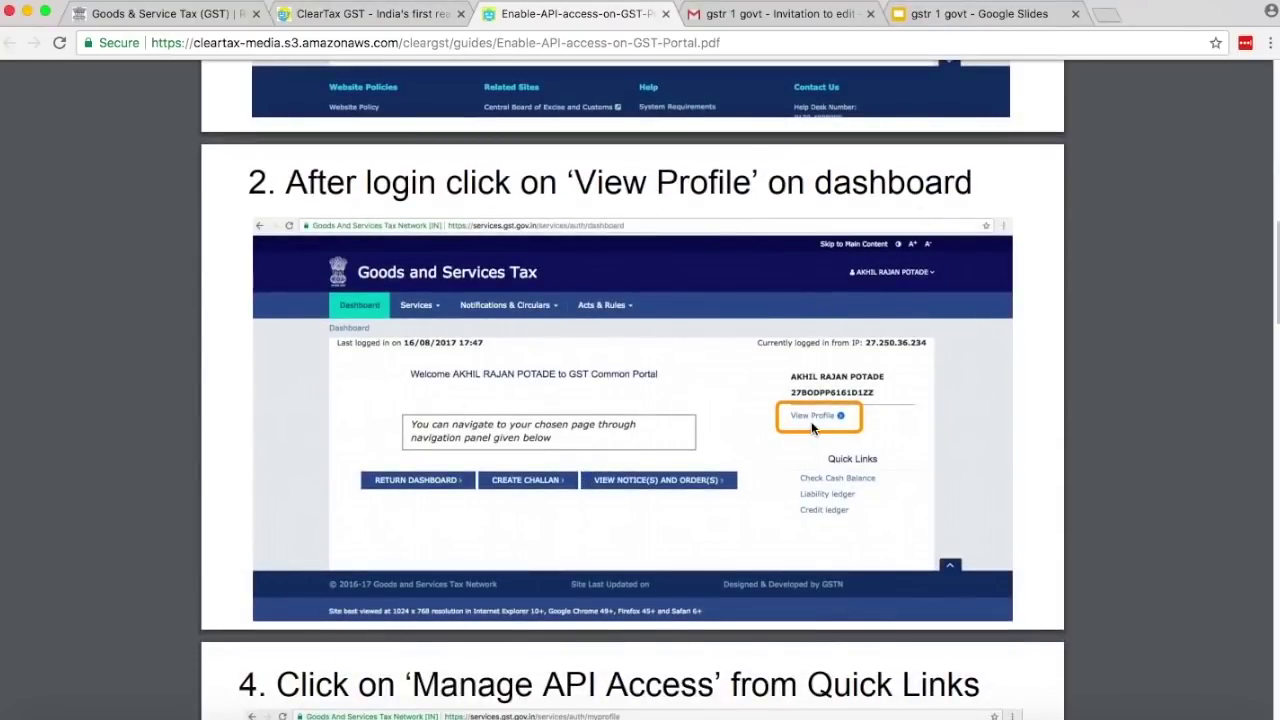
{"action": "scroll", "coordinate": [811, 421], "scroll_direction": "down", "scroll_amount": 10}
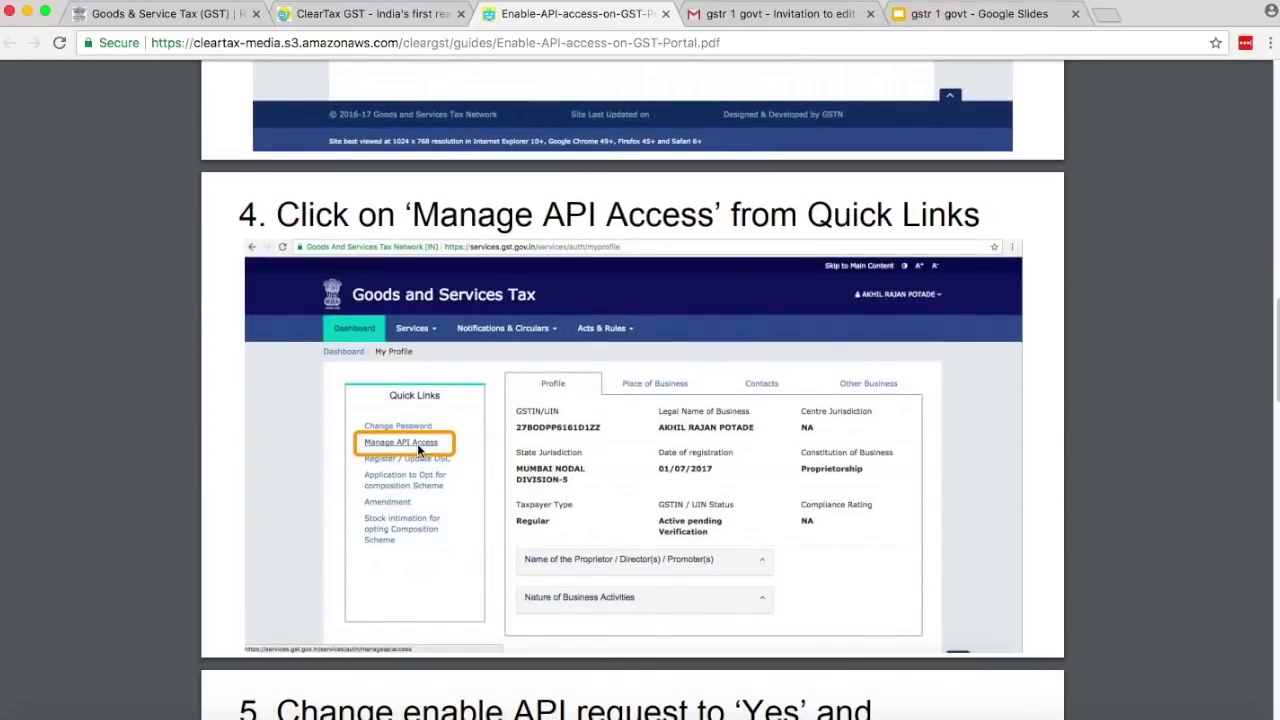
{"action": "scroll", "coordinate": [417, 443], "scroll_direction": "down", "scroll_amount": 9}
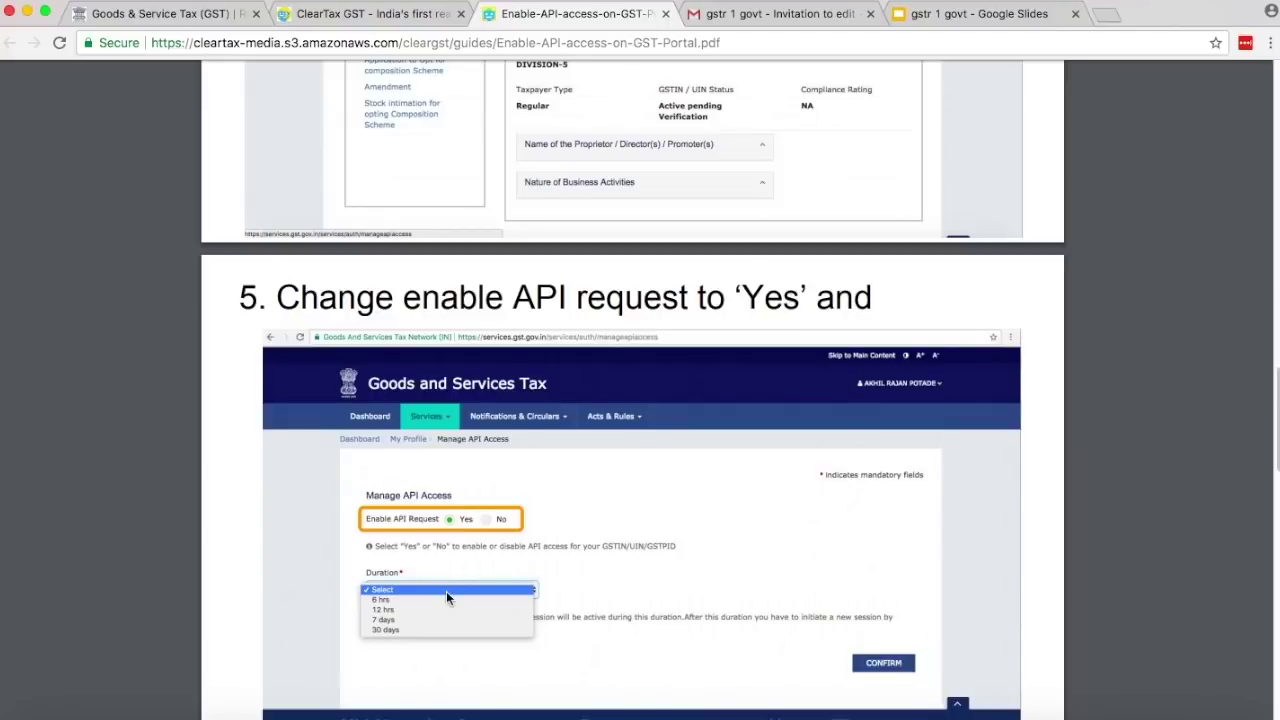
{"action": "scroll", "coordinate": [446, 591], "scroll_direction": "down", "scroll_amount": 4}
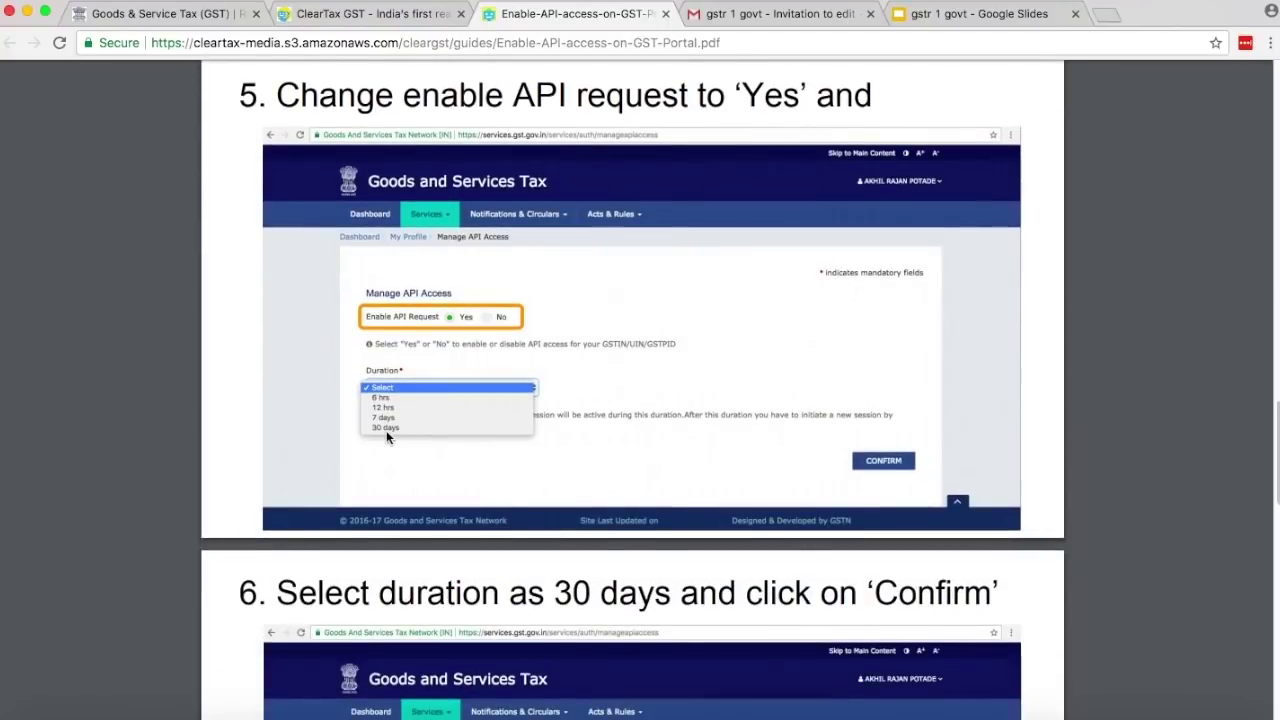
{"action": "scroll", "coordinate": [387, 436], "scroll_direction": "down", "scroll_amount": 7}
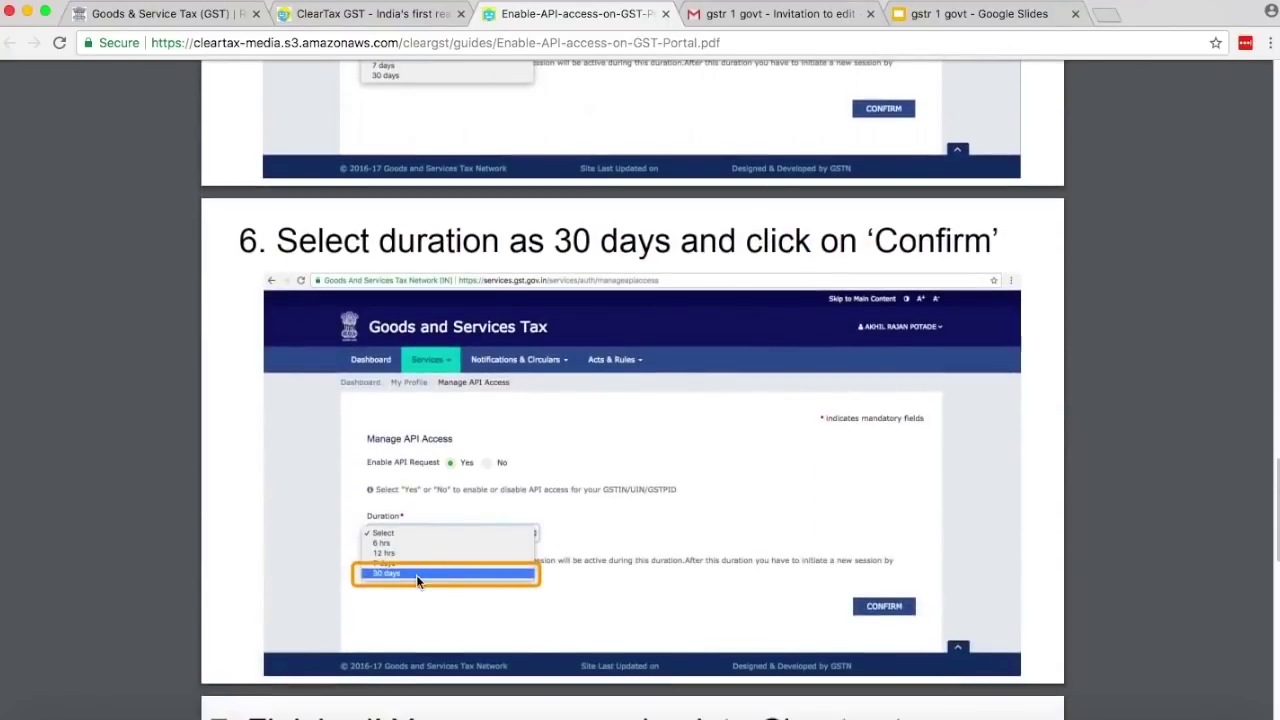
{"action": "scroll", "coordinate": [416, 578], "scroll_direction": "down", "scroll_amount": 8}
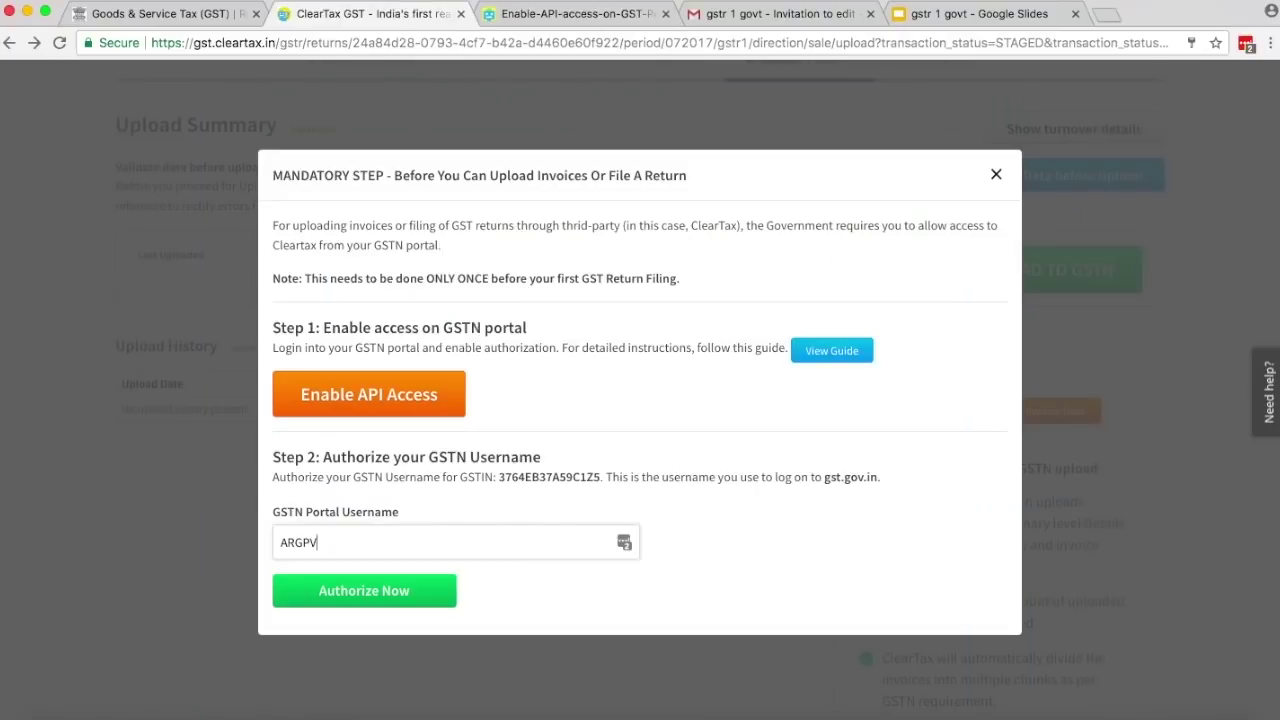
- Enter the GSTN portal username and authorize it for the business's GSTIN
{"action": "type", "text": "78YR"}
{"action": "left_click", "coordinate": [362, 592]}
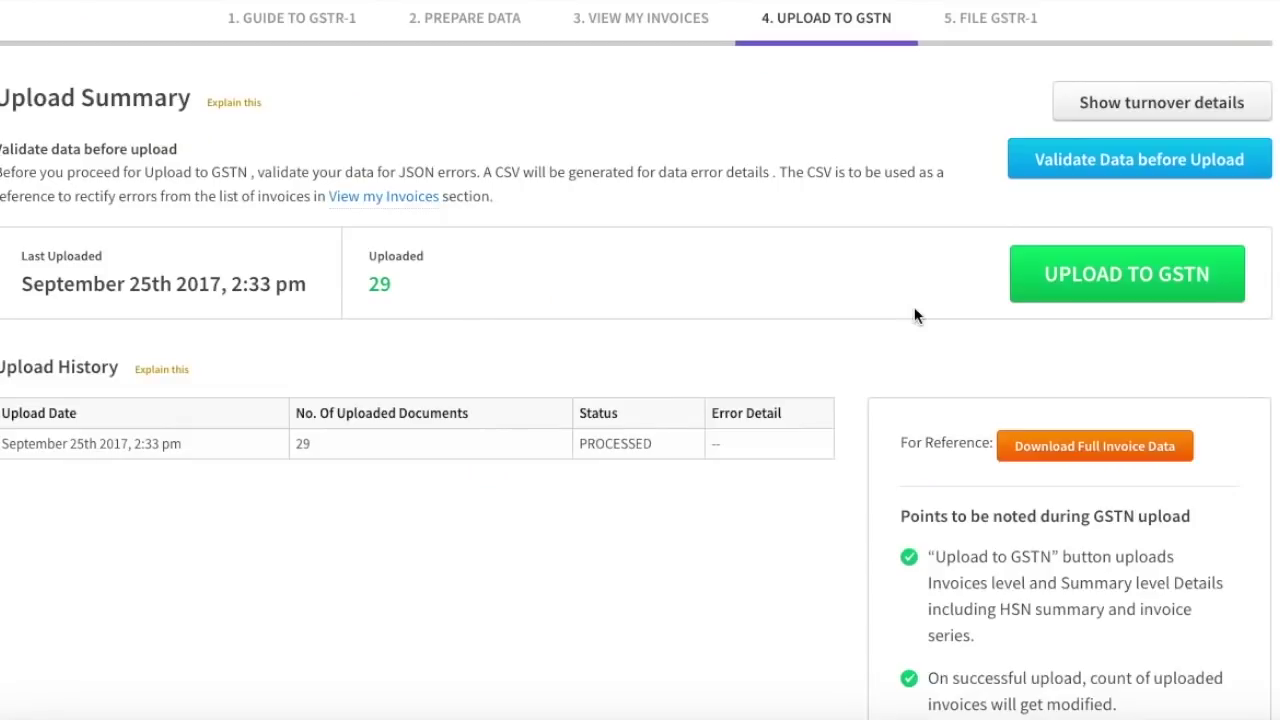
- Download the GSTR-1 report from GSTN in the filing stage and review the section summaries for July 2017
{"action": "scroll", "coordinate": [914, 316], "scroll_direction": "up", "scroll_amount": 1}
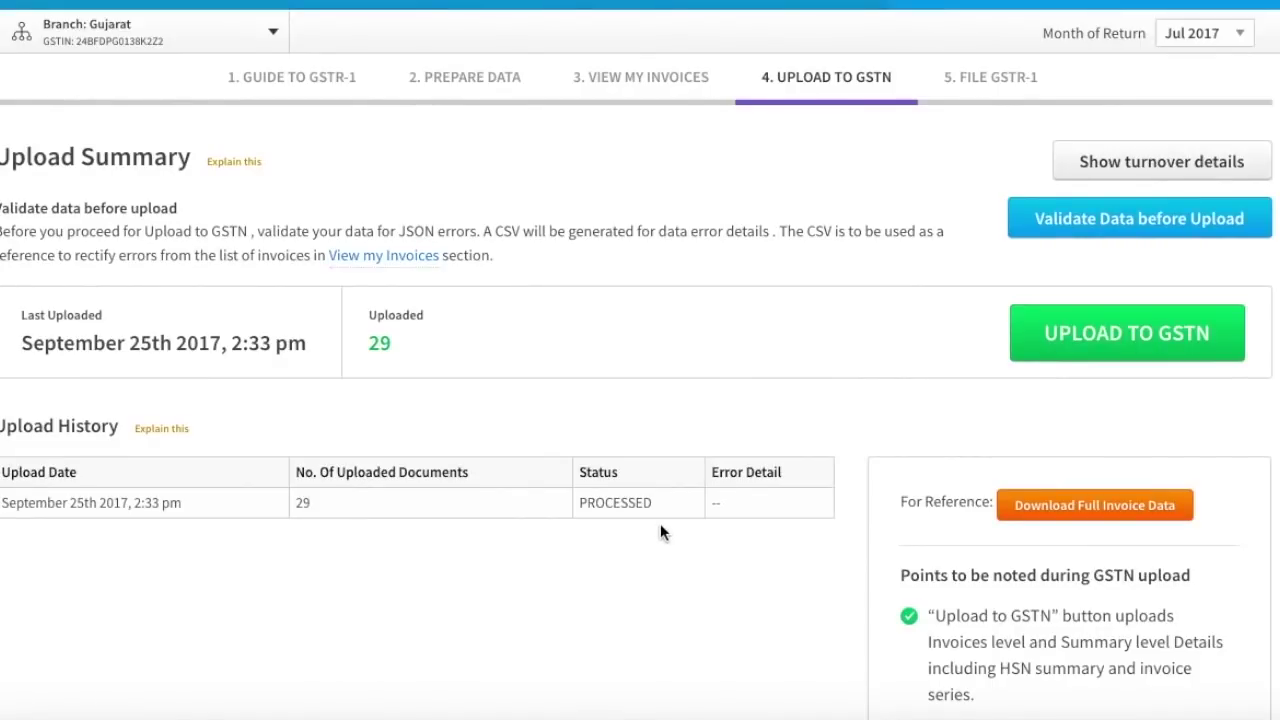
{"action": "left_click", "coordinate": [980, 88]}
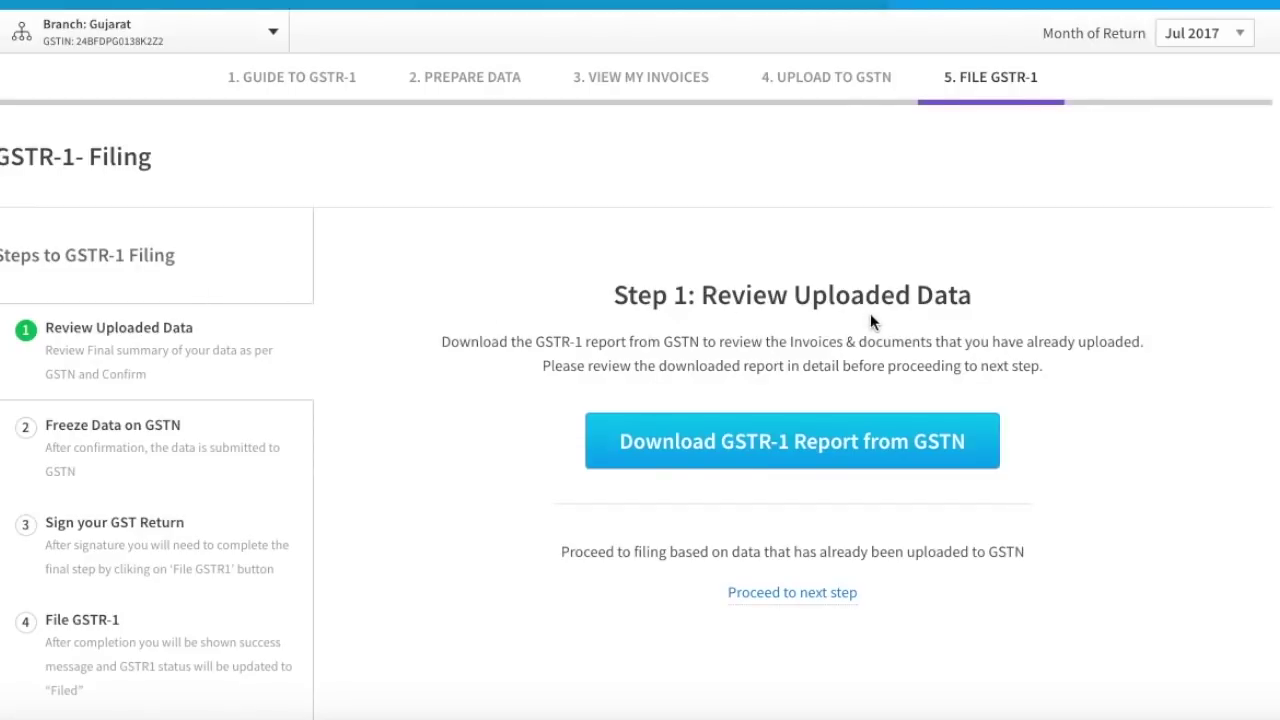
{"action": "left_click", "coordinate": [785, 449]}
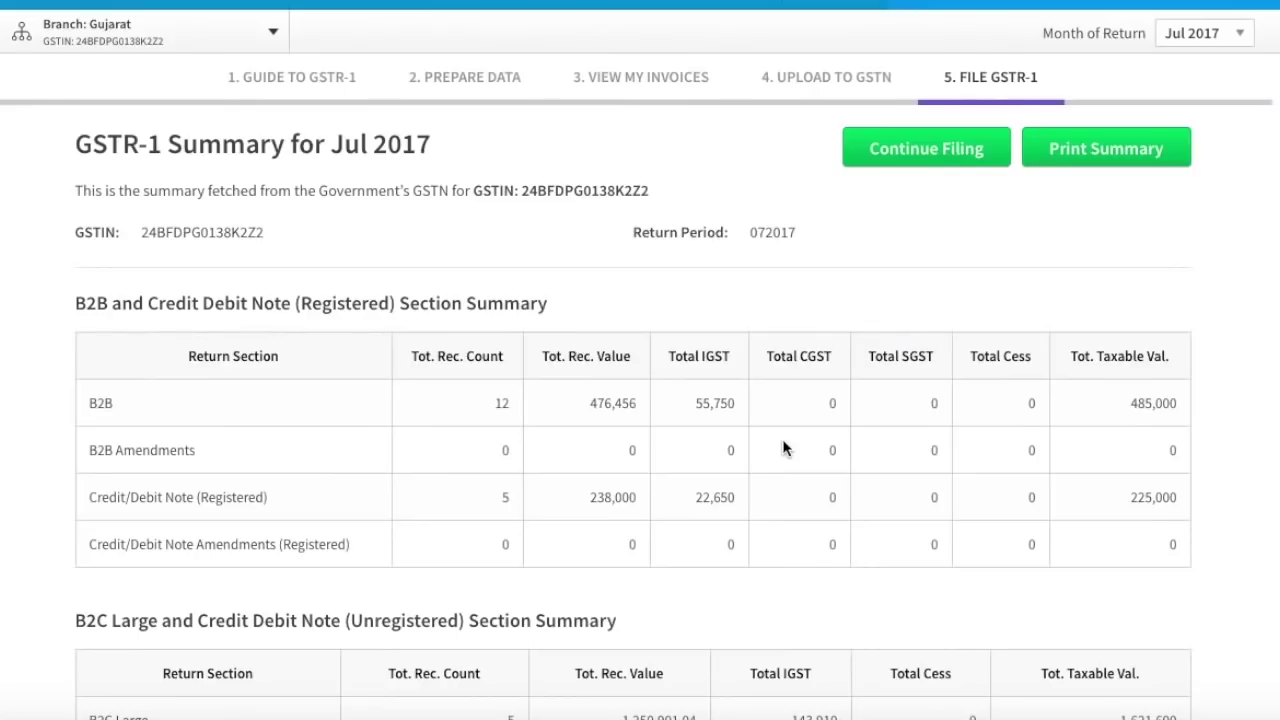
{"action": "scroll", "coordinate": [785, 449], "scroll_direction": "down", "scroll_amount": 7}
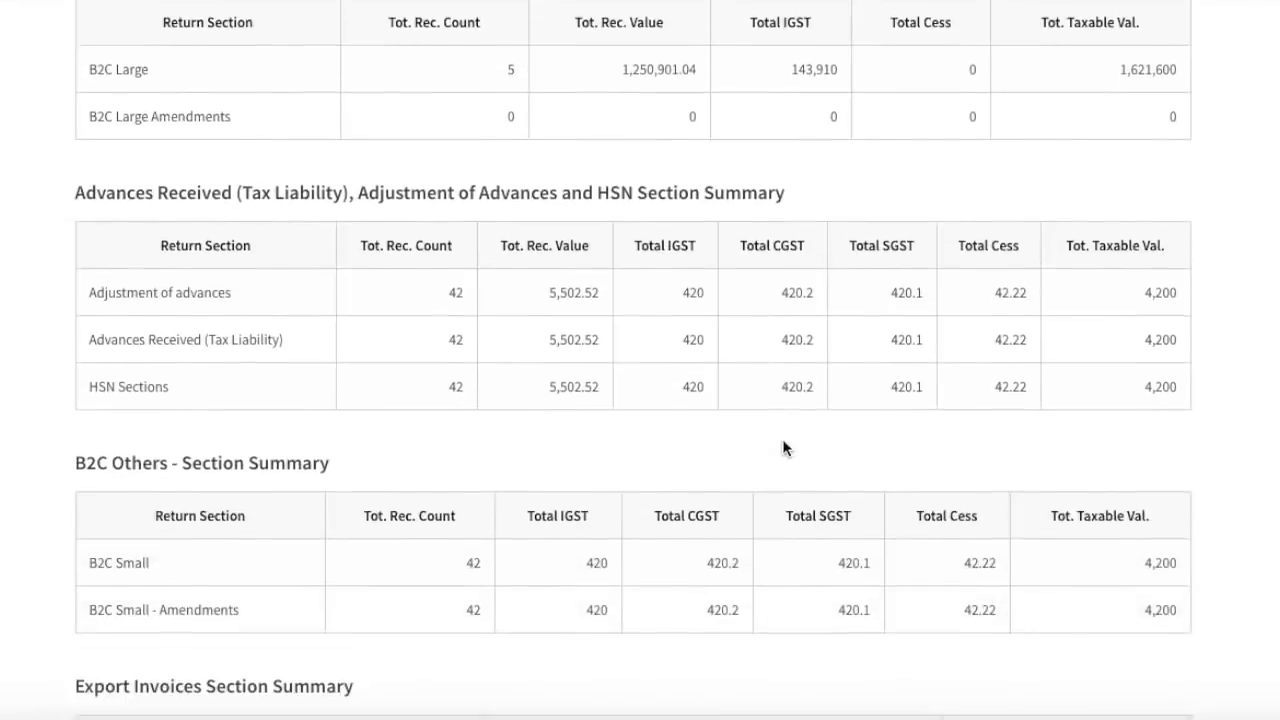
{"action": "scroll", "coordinate": [785, 449], "scroll_direction": "down", "scroll_amount": 5}
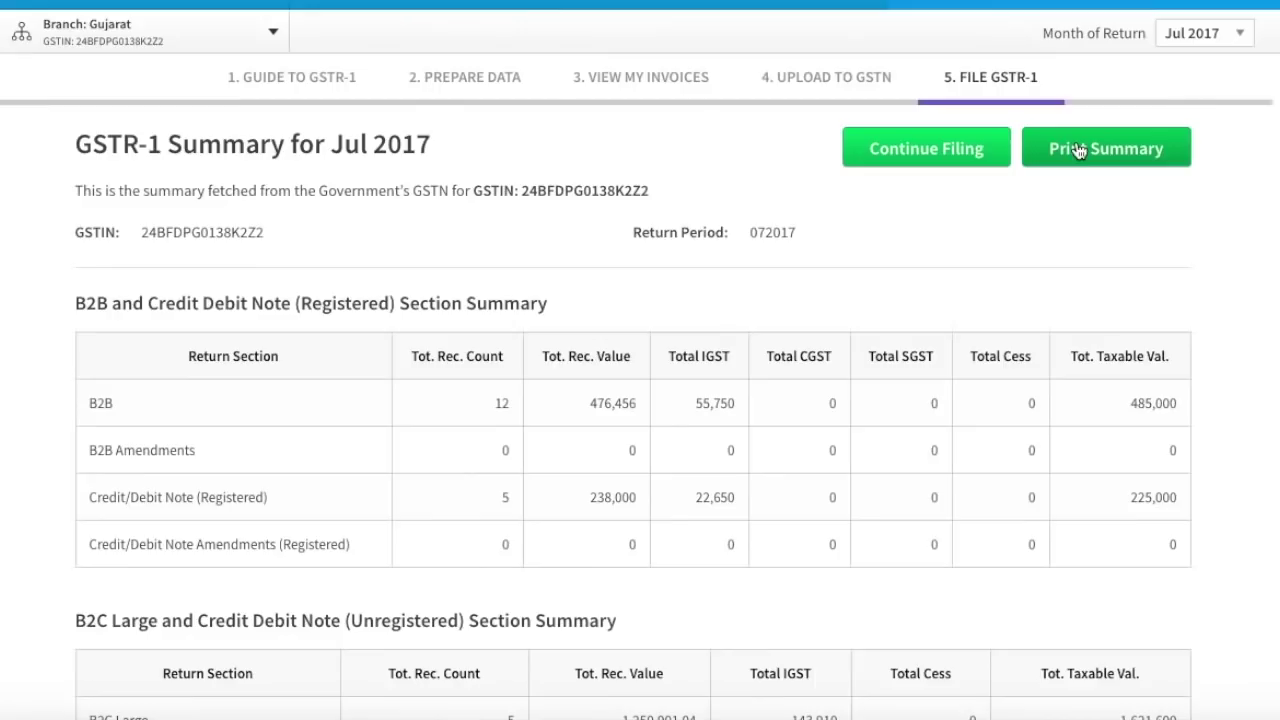
- Preview the printout of the July 2017 GSTR-1 summary and cancel printing
{"action": "left_click", "coordinate": [1075, 149]}
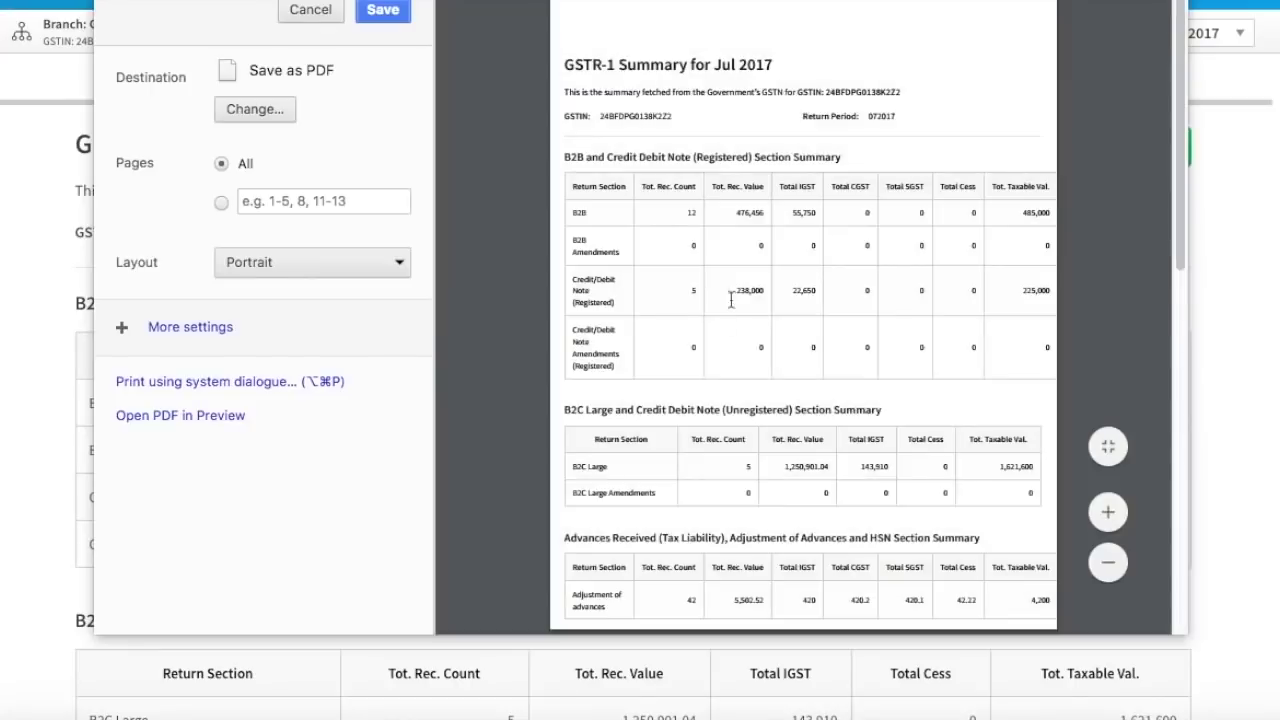
{"action": "left_click", "coordinate": [314, 14]}
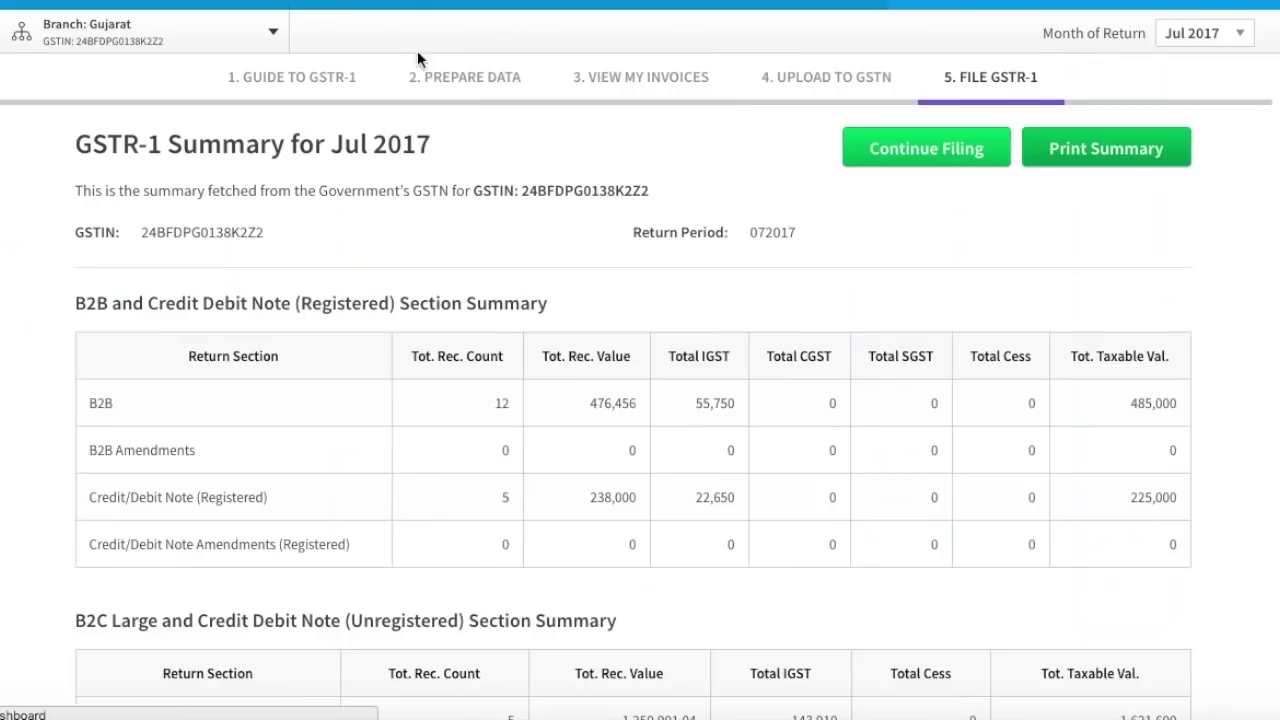
- Continue filing from the July 2017 summary, freeze the GSTR-1 data on GSTN, and proceed to the signing stage
{"action": "left_click", "coordinate": [899, 150]}
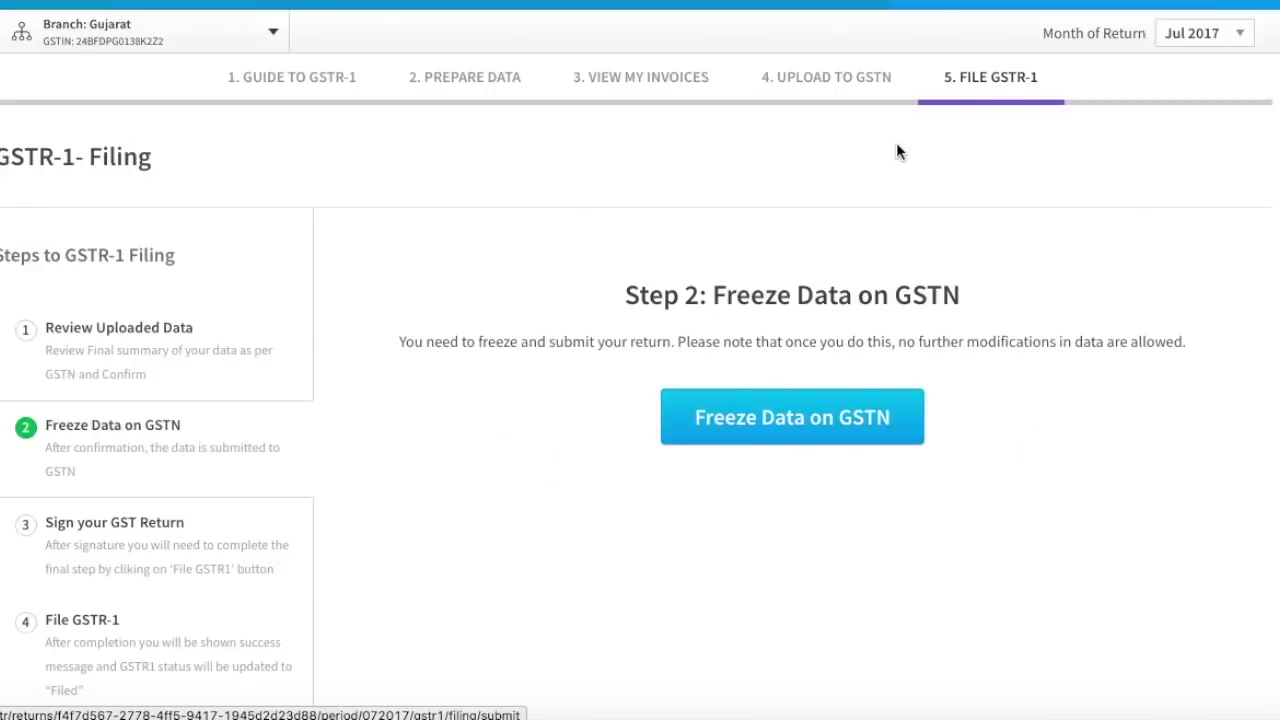
{"action": "left_click", "coordinate": [785, 433]}
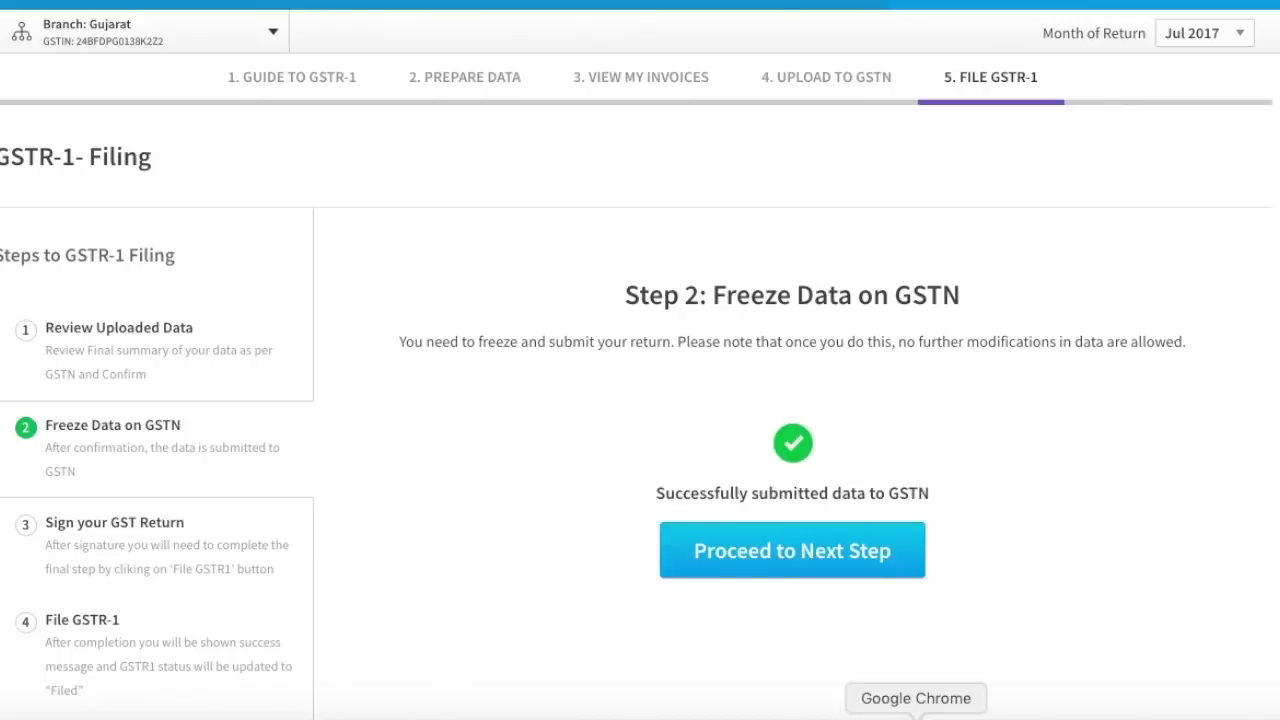
{"action": "left_click", "coordinate": [808, 551]}
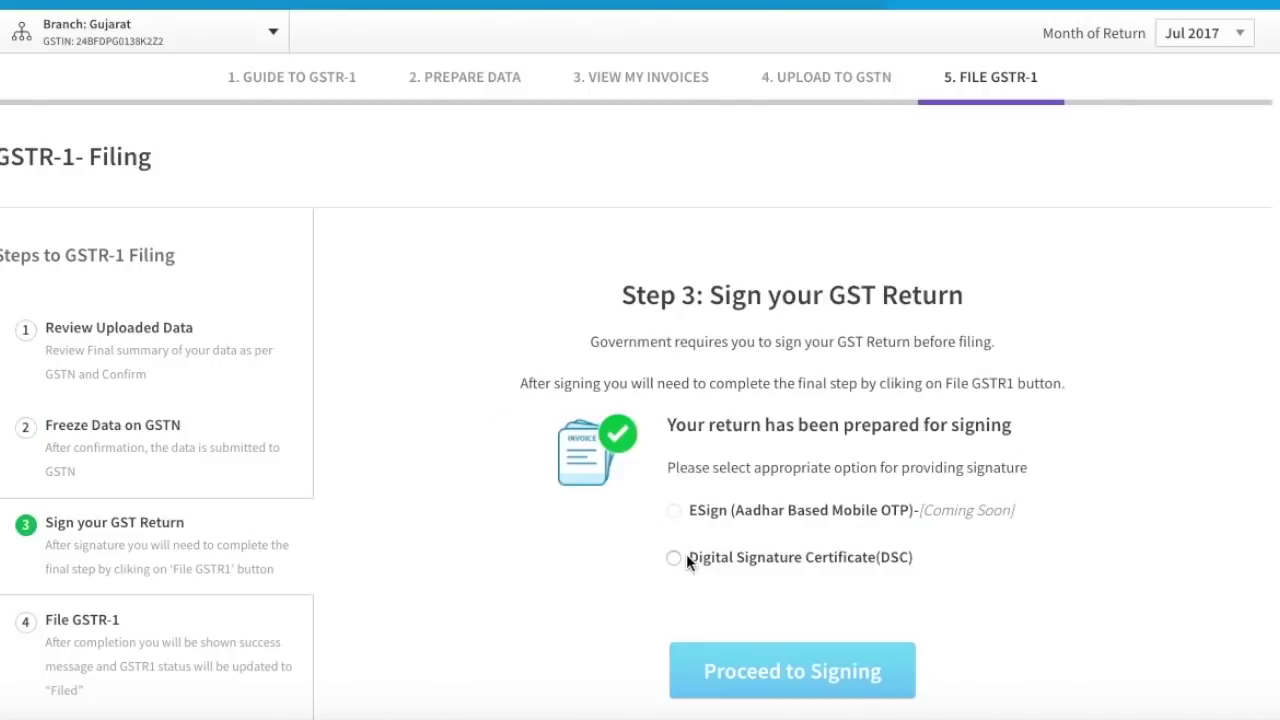
- Choose Digital Signature Certificate (DSC) as the signing method, enter the signatory's PAN, and proceed to signing
{"action": "left_click", "coordinate": [673, 559]}
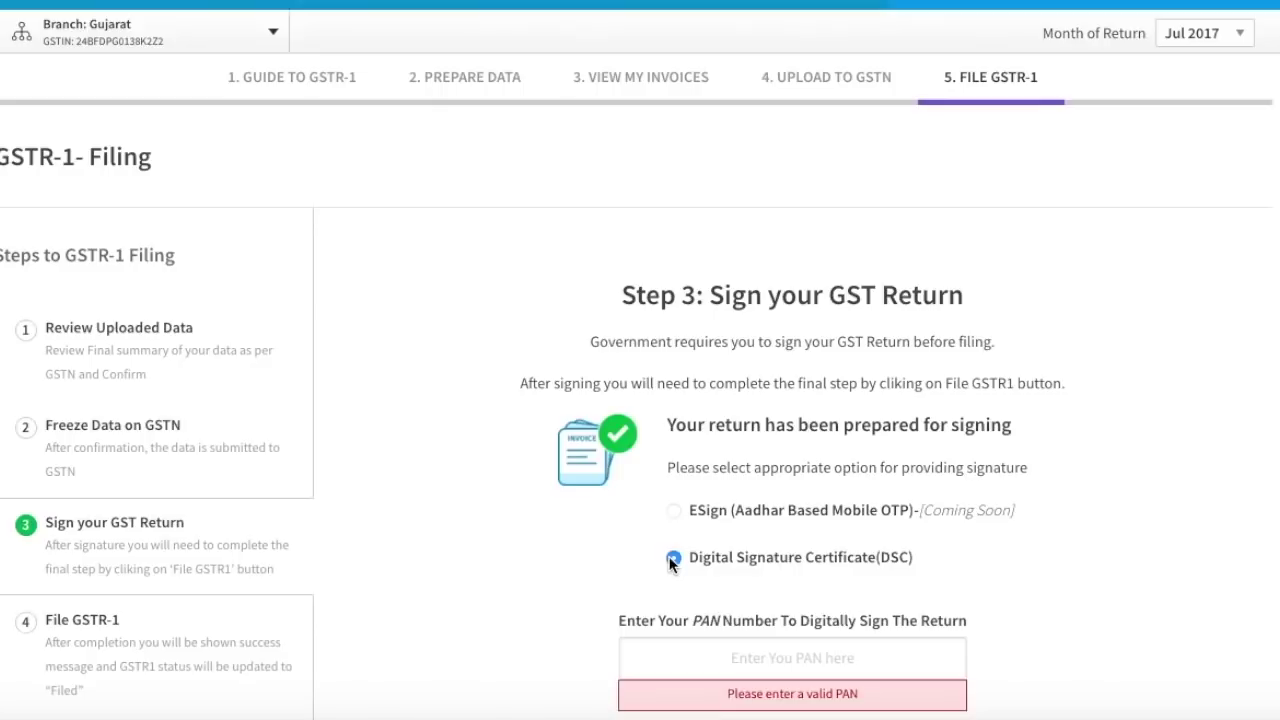
{"action": "left_click", "coordinate": [725, 655]}
{"action": "type", "text": "AAA"}
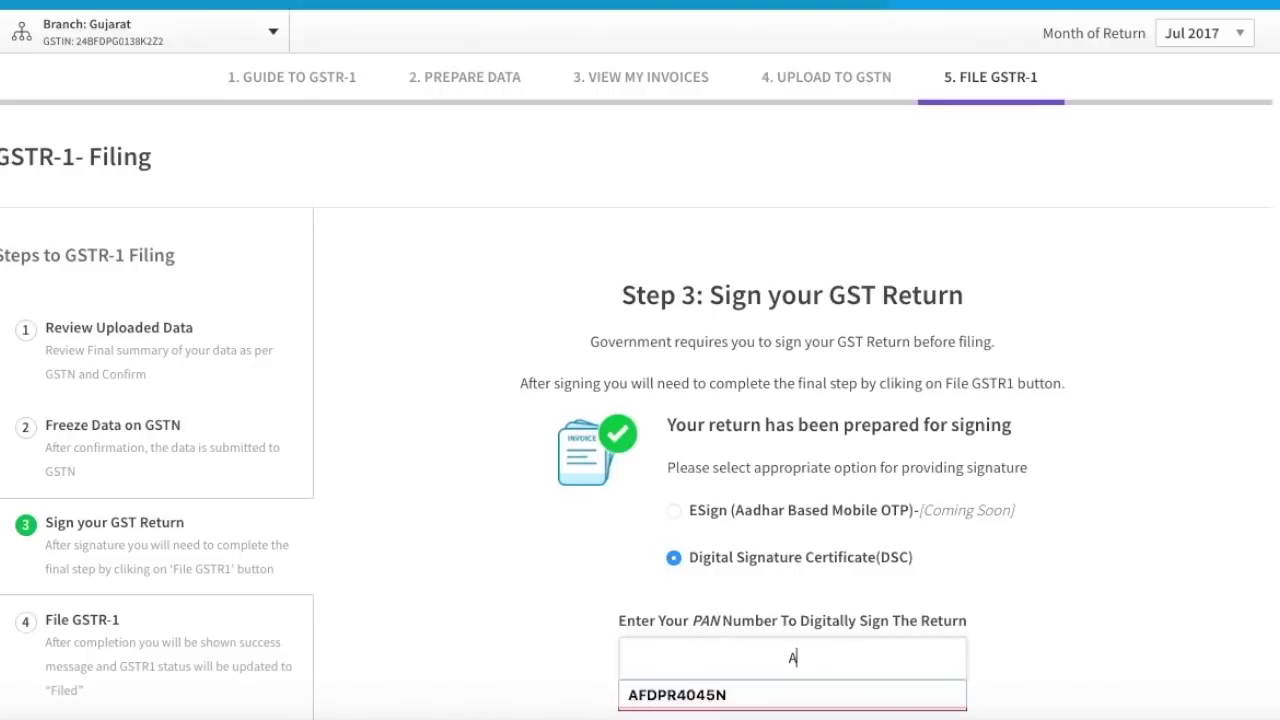
{"action": "scroll", "coordinate": [725, 655], "scroll_direction": "down", "scroll_amount": 2}
{"action": "type", "text": "AAAA"}
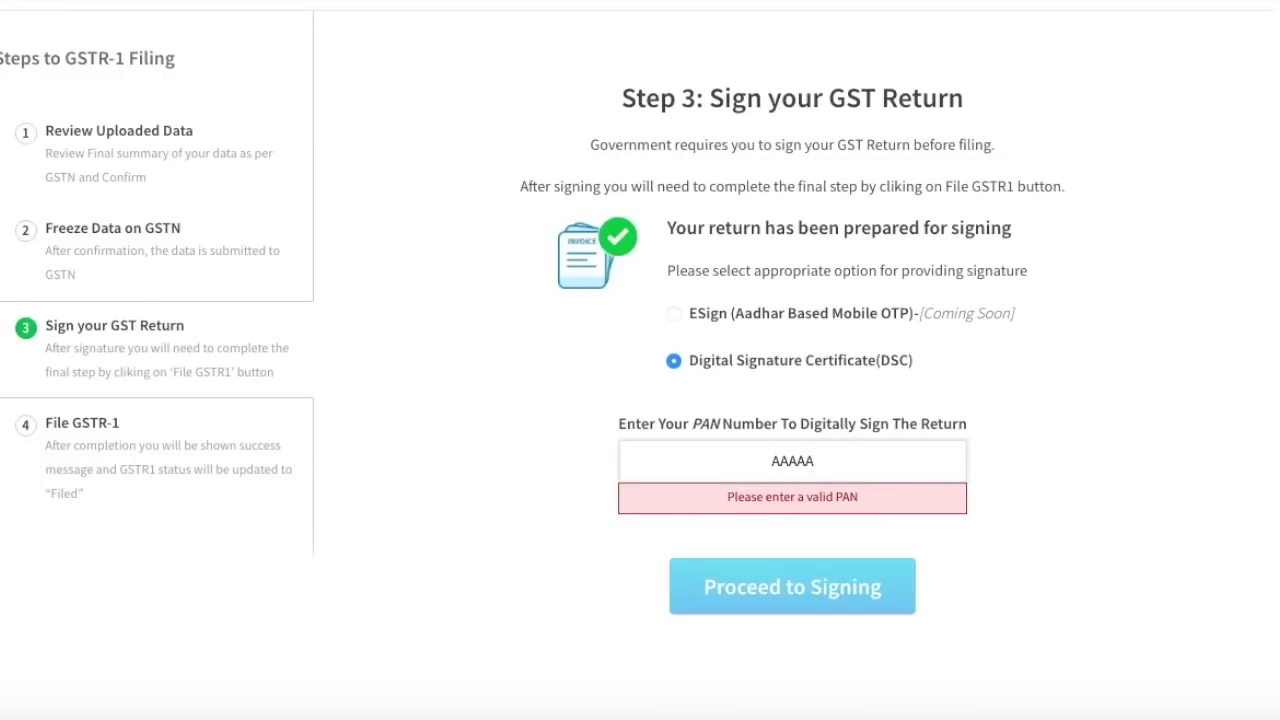
{"action": "type", "text": "1234A"}
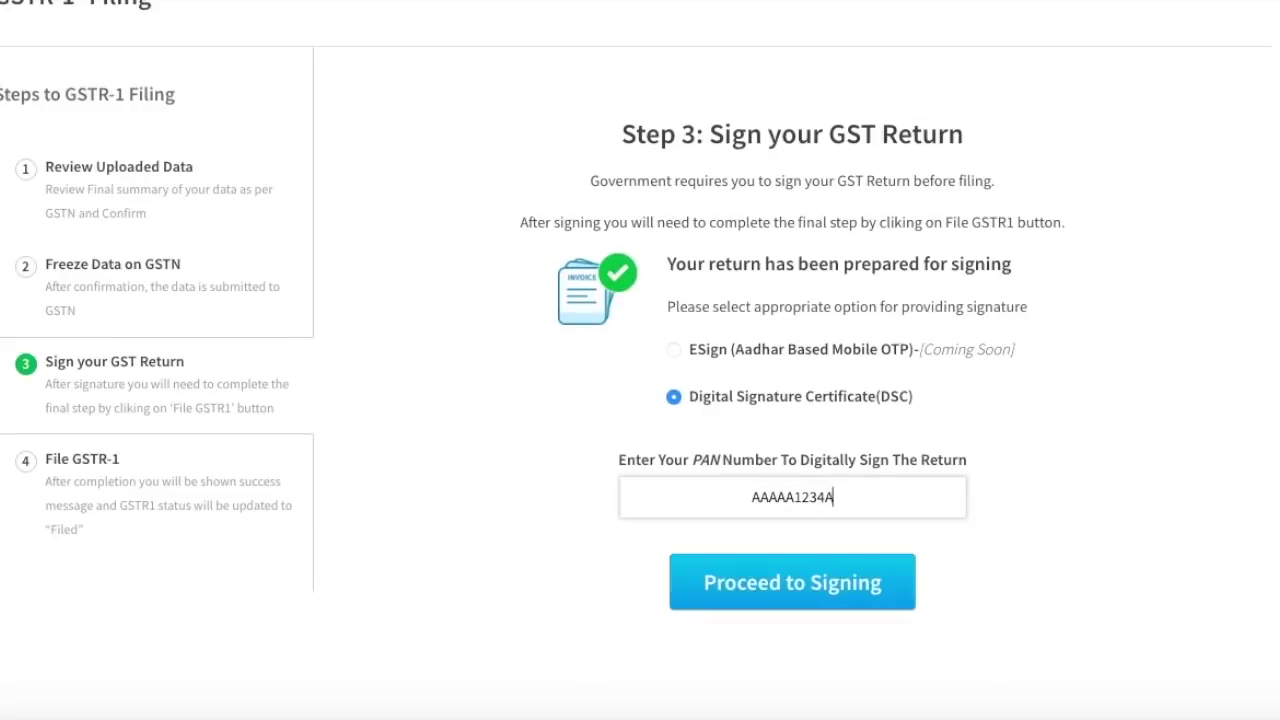
{"action": "left_click", "coordinate": [843, 595]}
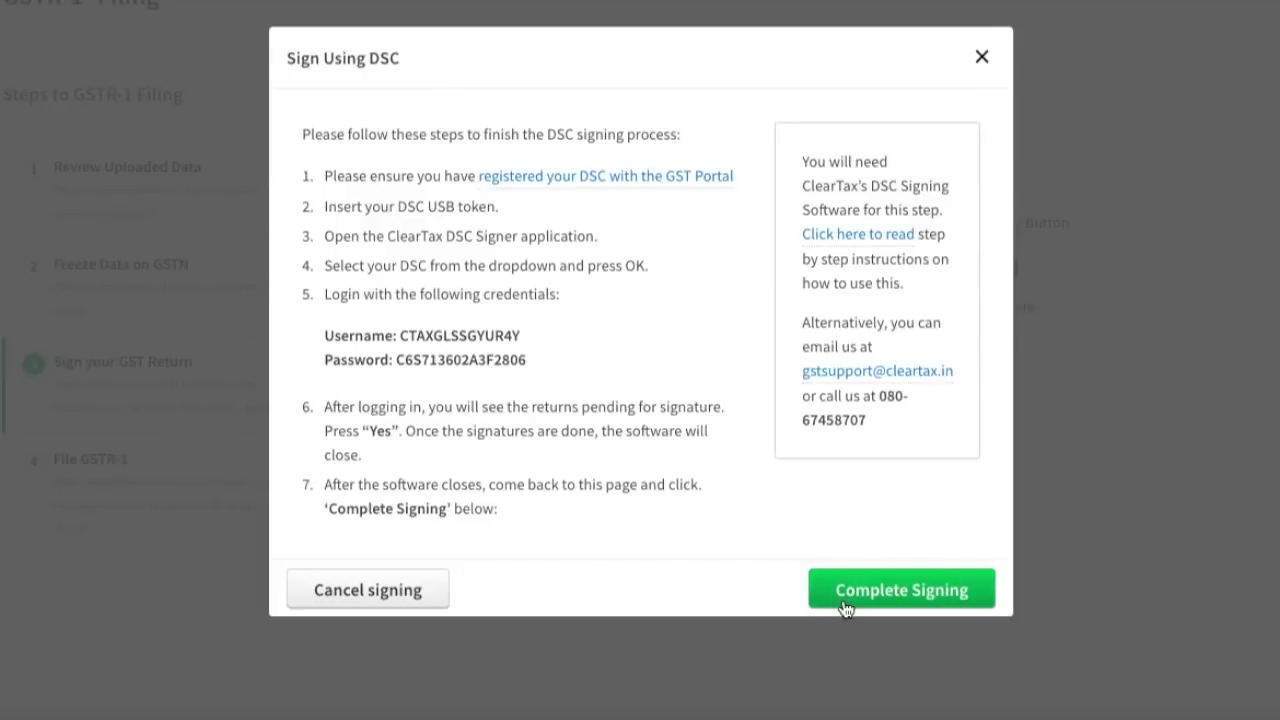
- Complete the DSC signing and file the GSTR-1 return for July 2017
{"action": "left_click", "coordinate": [845, 600]}
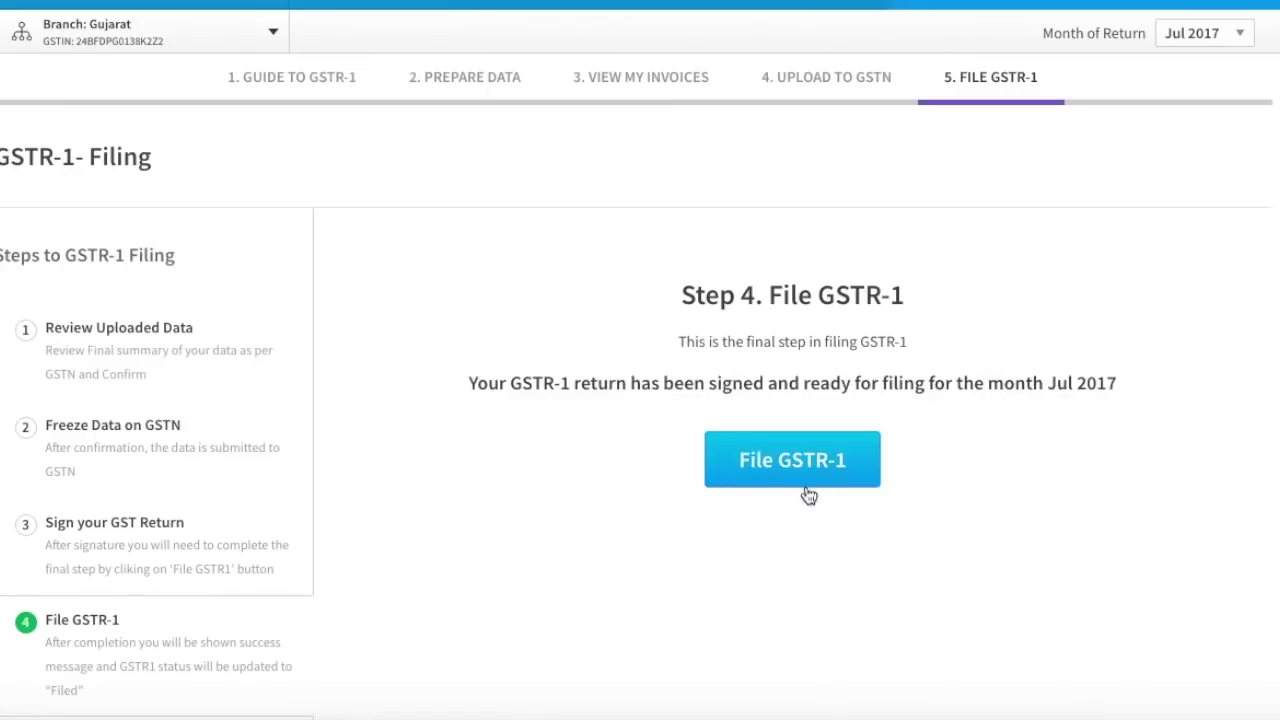
{"action": "left_click", "coordinate": [798, 470]}
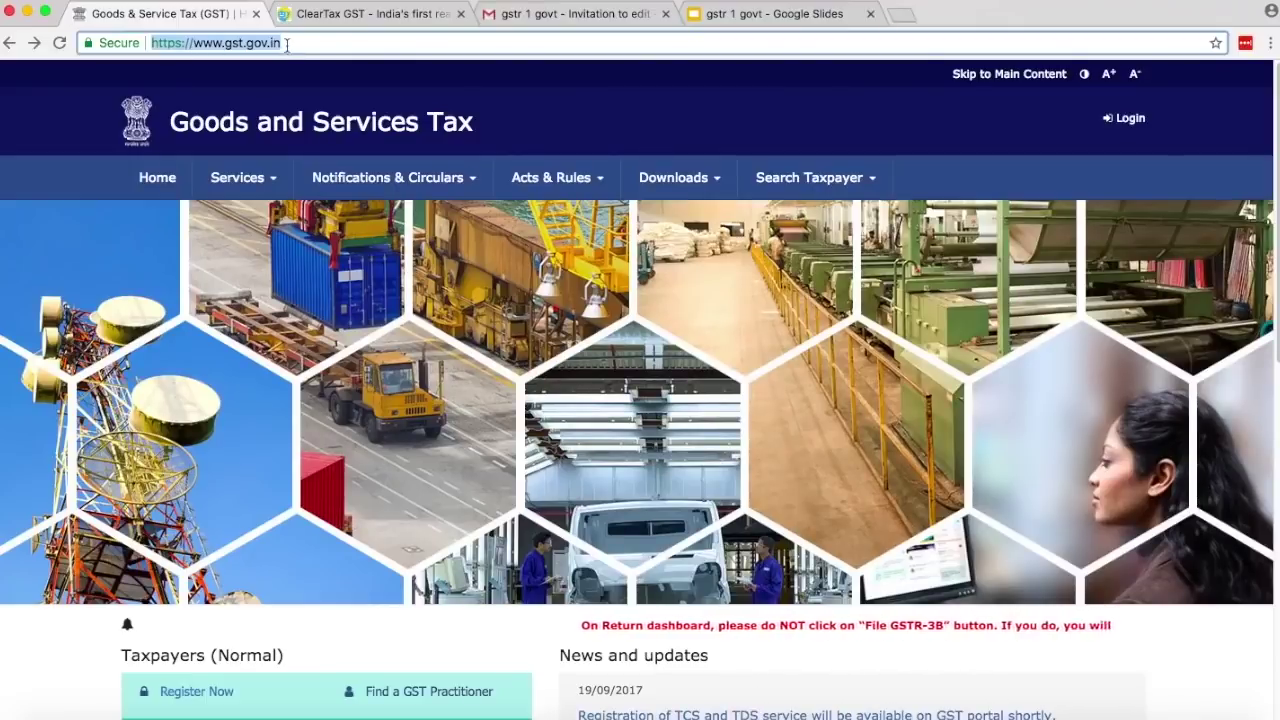
- Download the Returns Offline Tool from the offline tools section of the GST portal and confirm the download
{"action": "left_click", "coordinate": [666, 194]}
{"action": "left_click", "coordinate": [200, 218]}
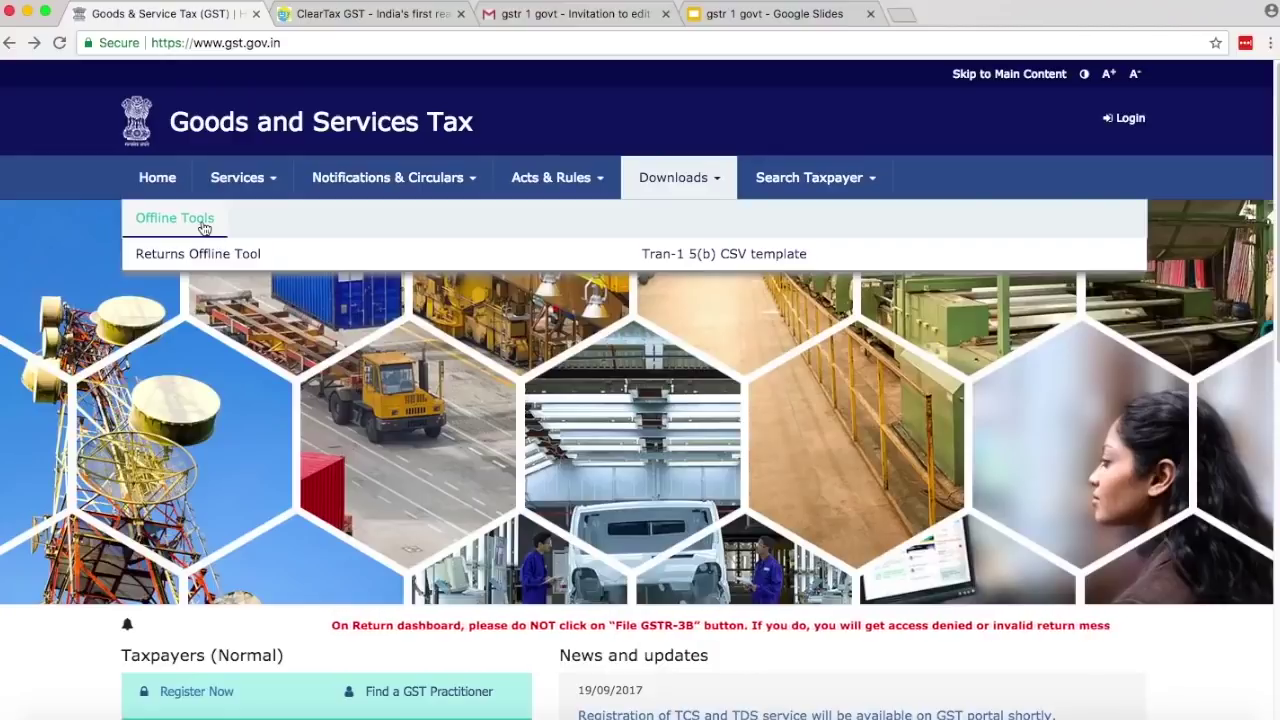
{"action": "left_click", "coordinate": [199, 254]}
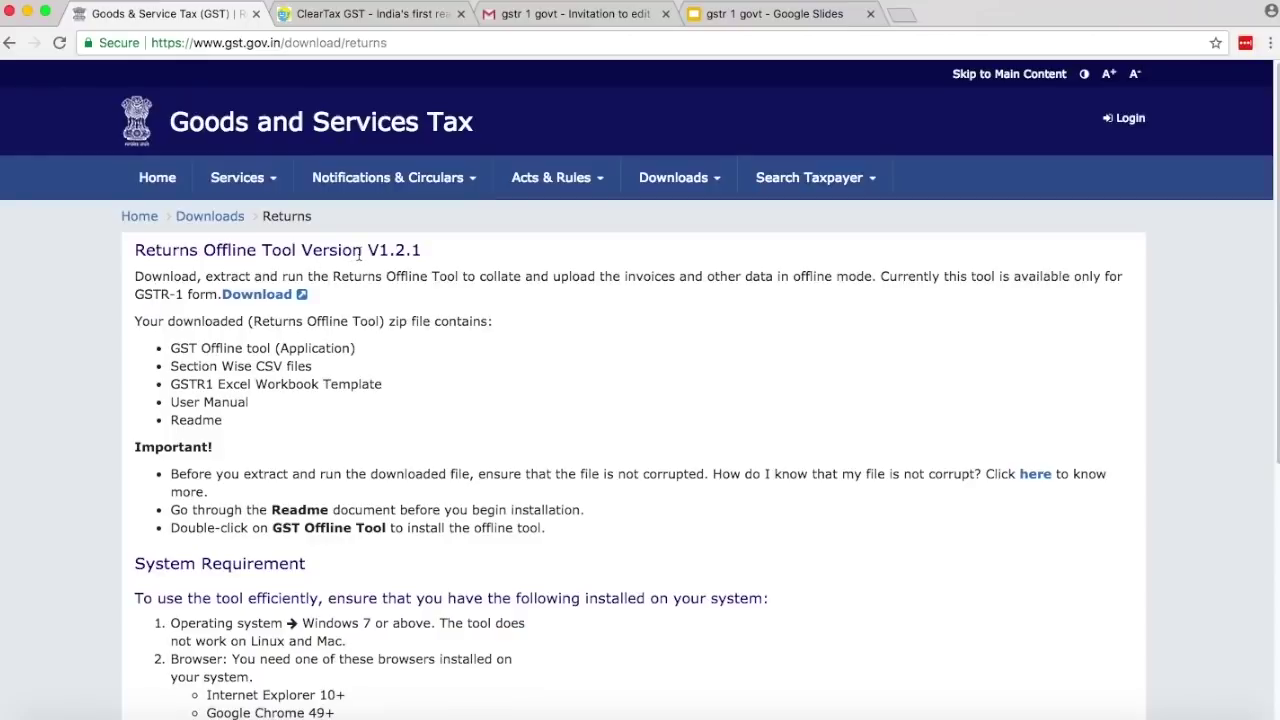
{"action": "left_click", "coordinate": [261, 296]}
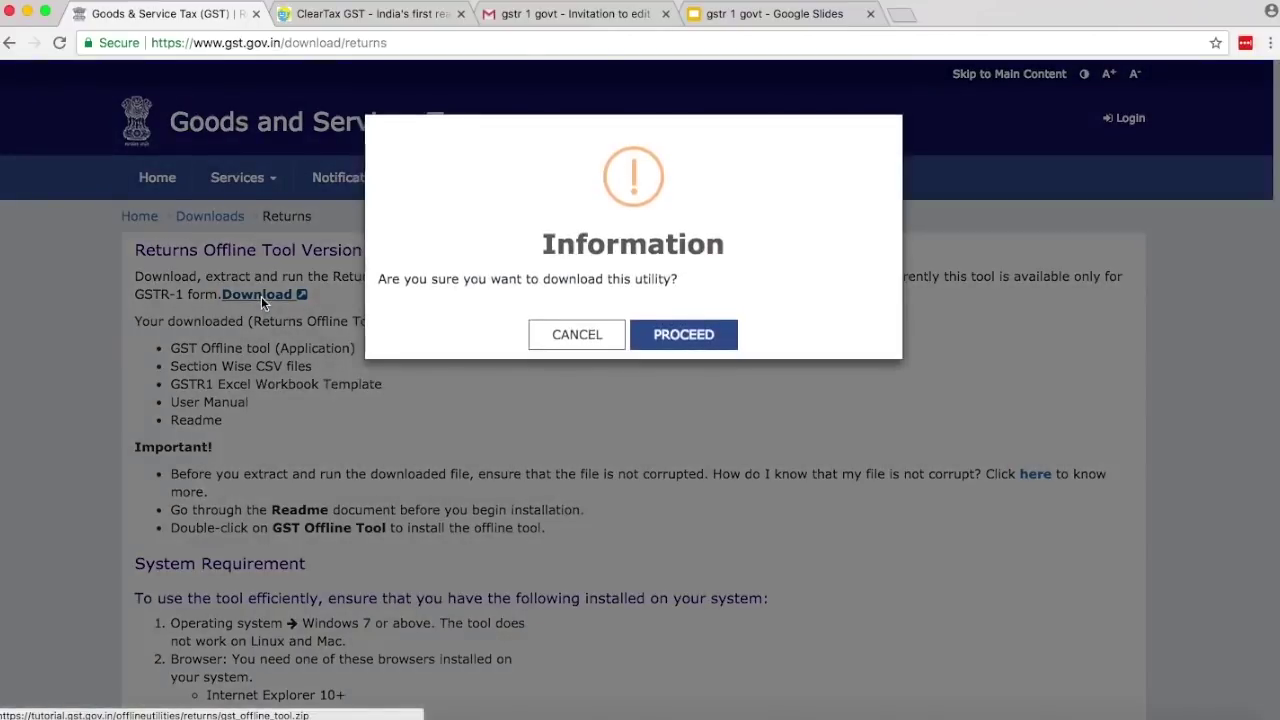
{"action": "left_click", "coordinate": [658, 336]}
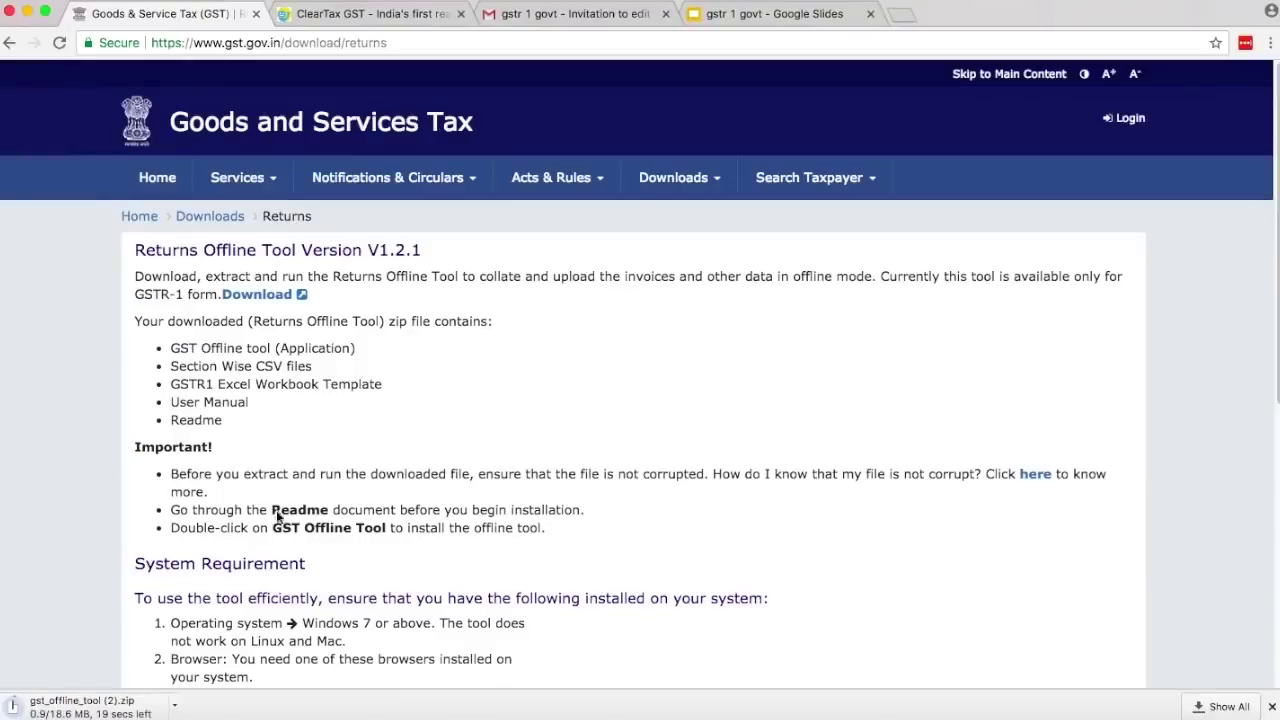
- Open the downloaded offline tool archive and go into its extracted gst_offline_tool 3 folder to open its contents
{"action": "left_click", "coordinate": [80, 706]}
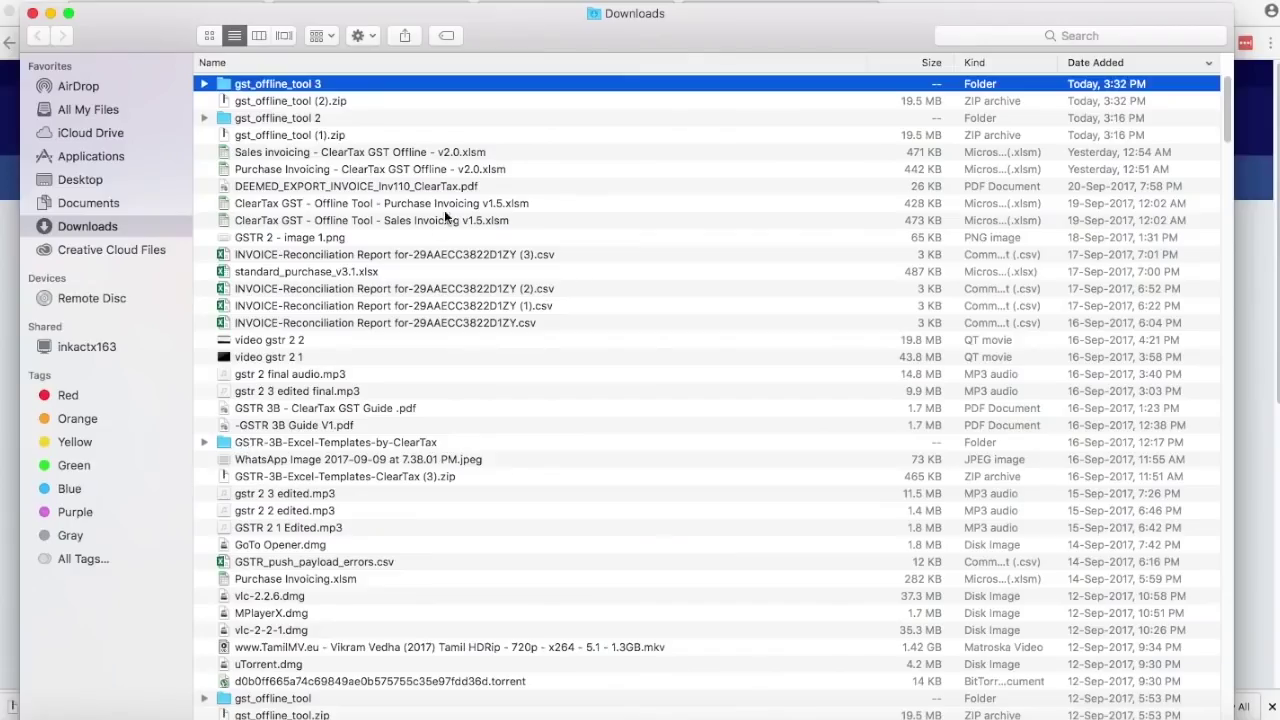
{"action": "double_click", "coordinate": [453, 83]}
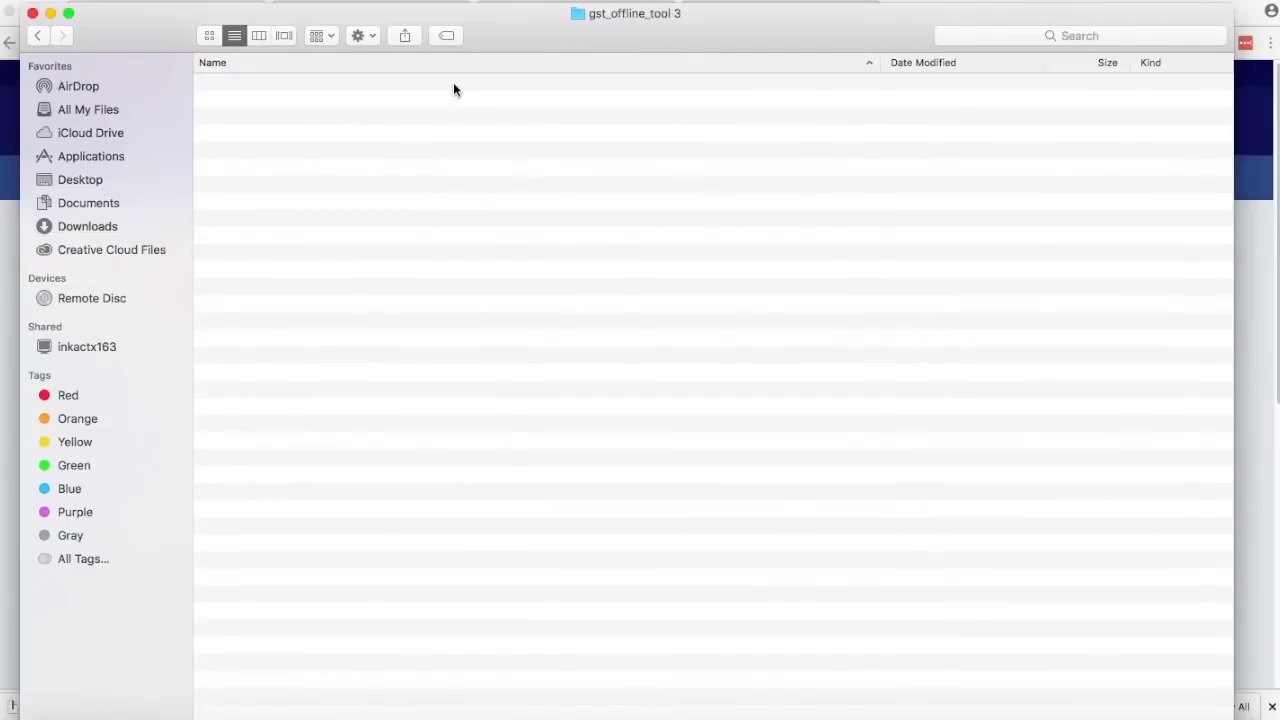
{"action": "left_click", "coordinate": [446, 101]}
{"action": "double_click", "coordinate": [446, 101]}
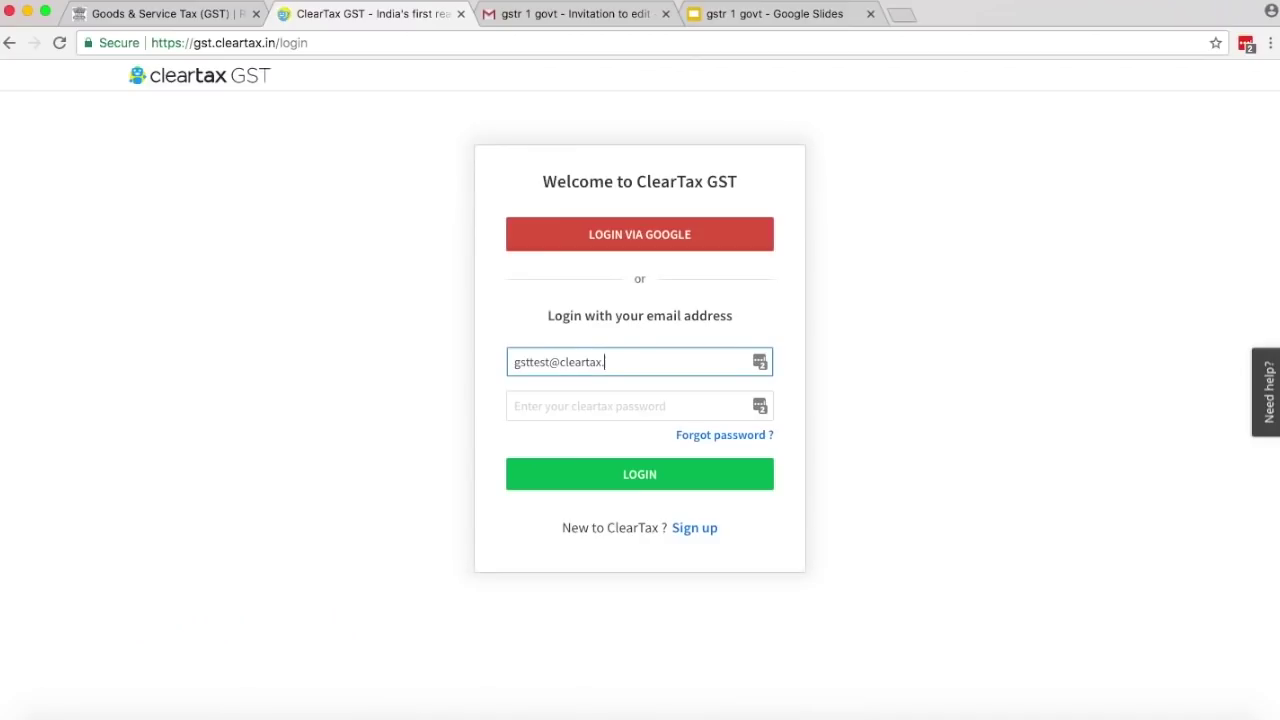
- Log in to ClearTax GST with the account email and password
{"action": "type", "text": ".com"}
{"action": "left_click", "coordinate": [615, 404]}
{"action": "type", "text": "••••••••"}
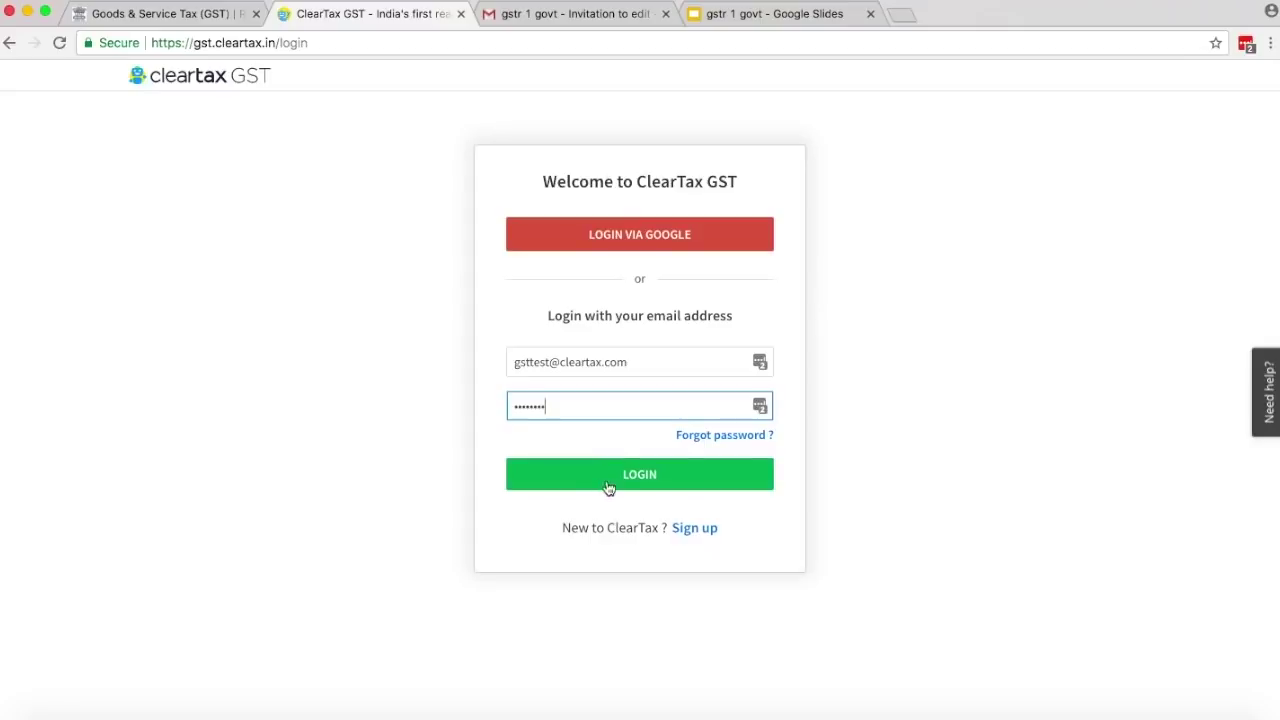
{"action": "left_click", "coordinate": [617, 478]}
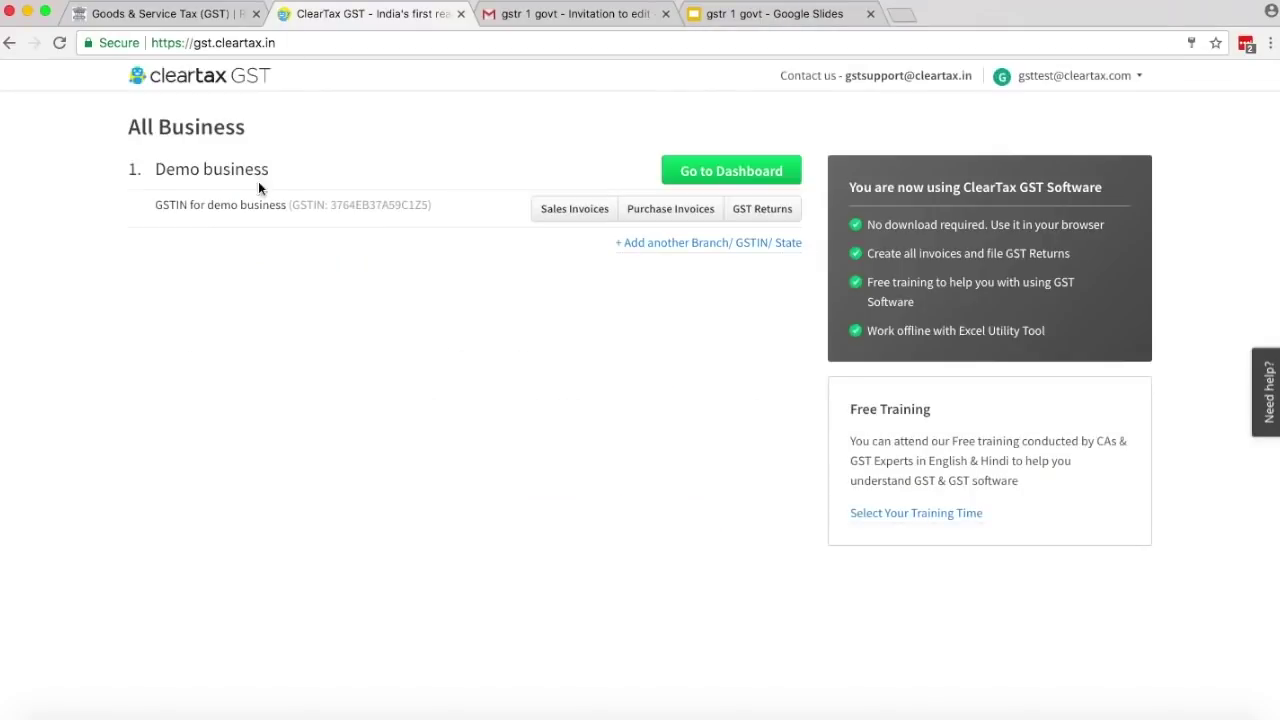
- Start filing GSTR-1 from the demo business's GST returns and open the Tally/Busy/government format upload
{"action": "left_click", "coordinate": [746, 212]}
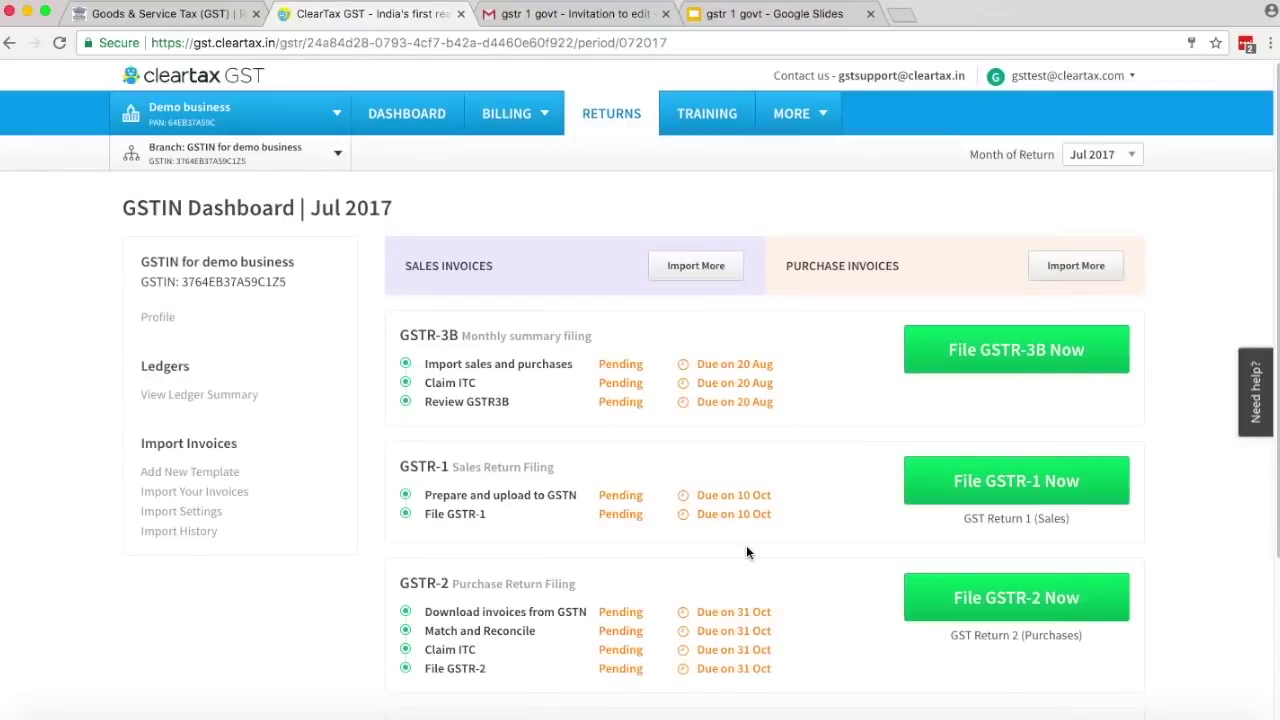
{"action": "left_click", "coordinate": [1027, 495]}
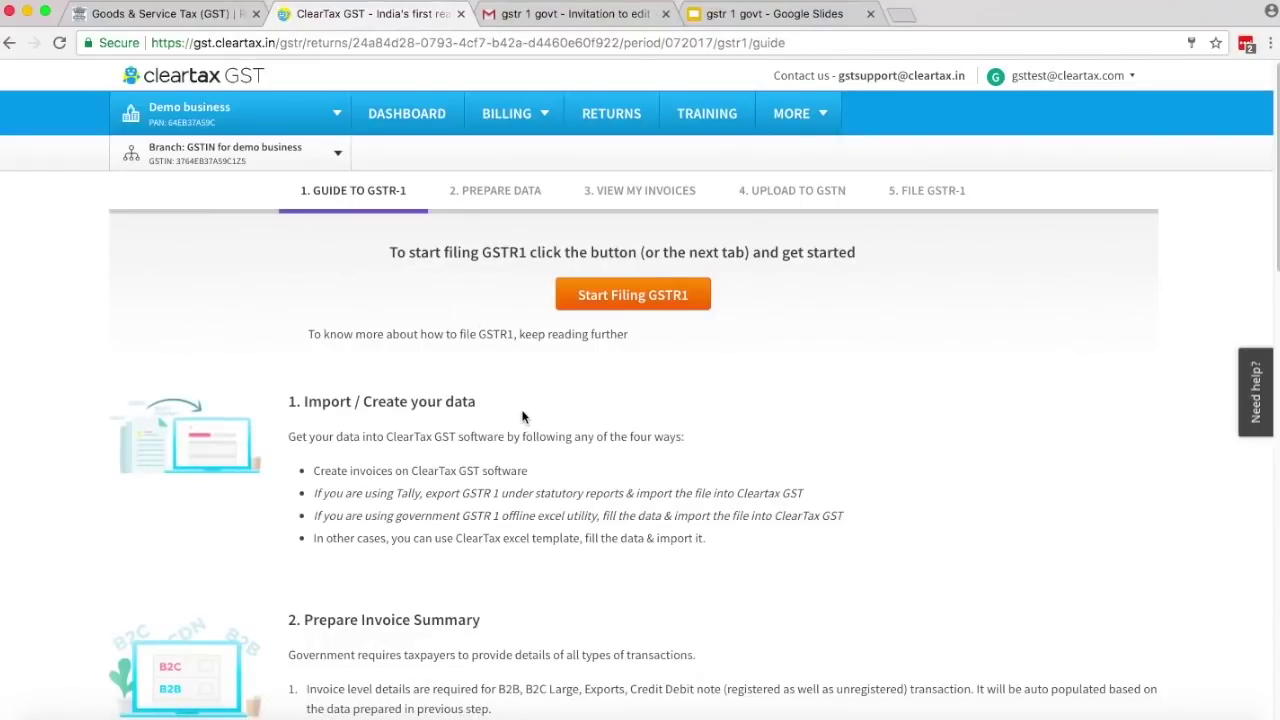
{"action": "left_click", "coordinate": [621, 300]}
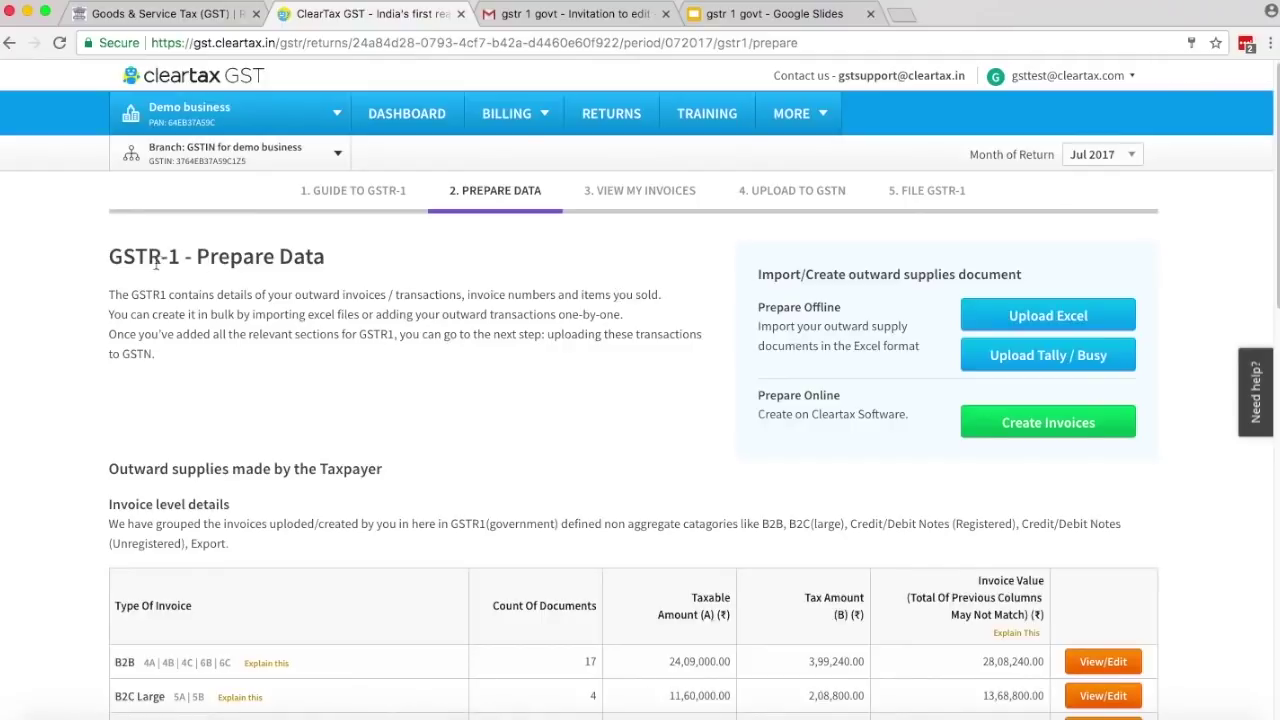
{"action": "left_click", "coordinate": [997, 362]}
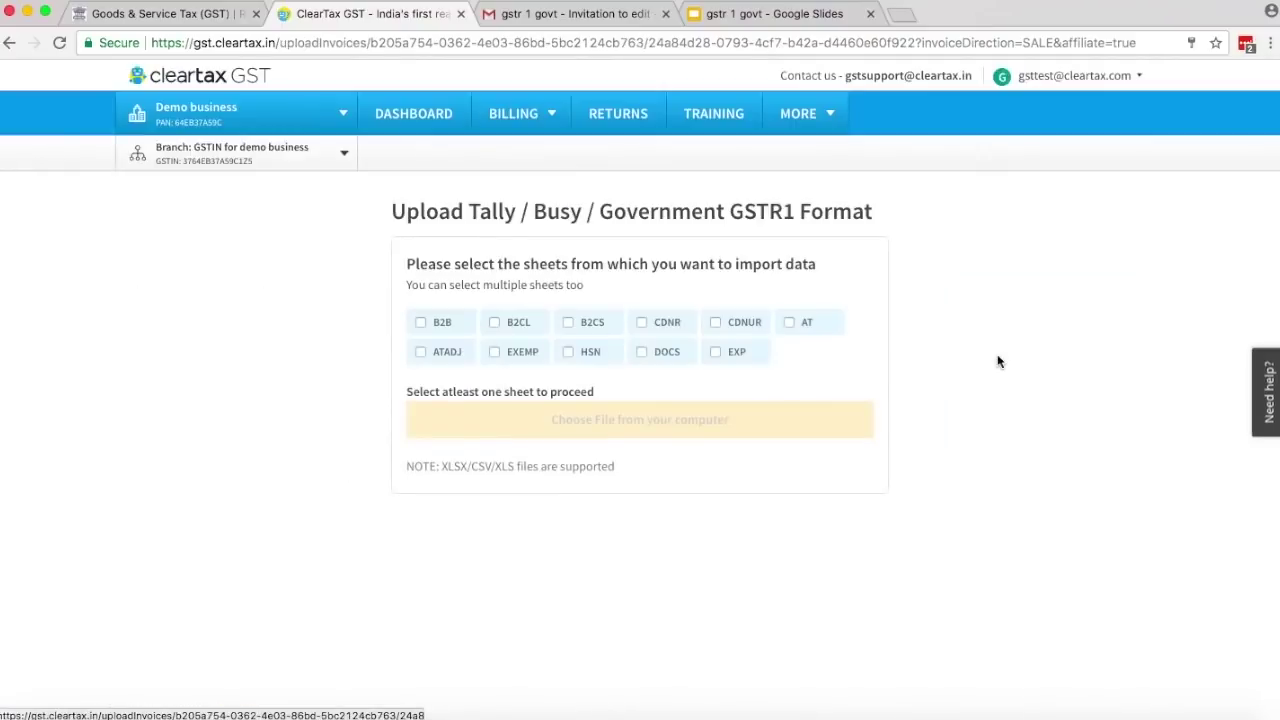
- Select the B2B, B2CL, B2CS and CDNR sheets for import and upload the GSTR1_Excel_Workbook_Template-V1.2.xlsx workbook
{"action": "left_click", "coordinate": [424, 325]}
{"action": "left_click", "coordinate": [497, 320]}
{"action": "left_click", "coordinate": [571, 324]}
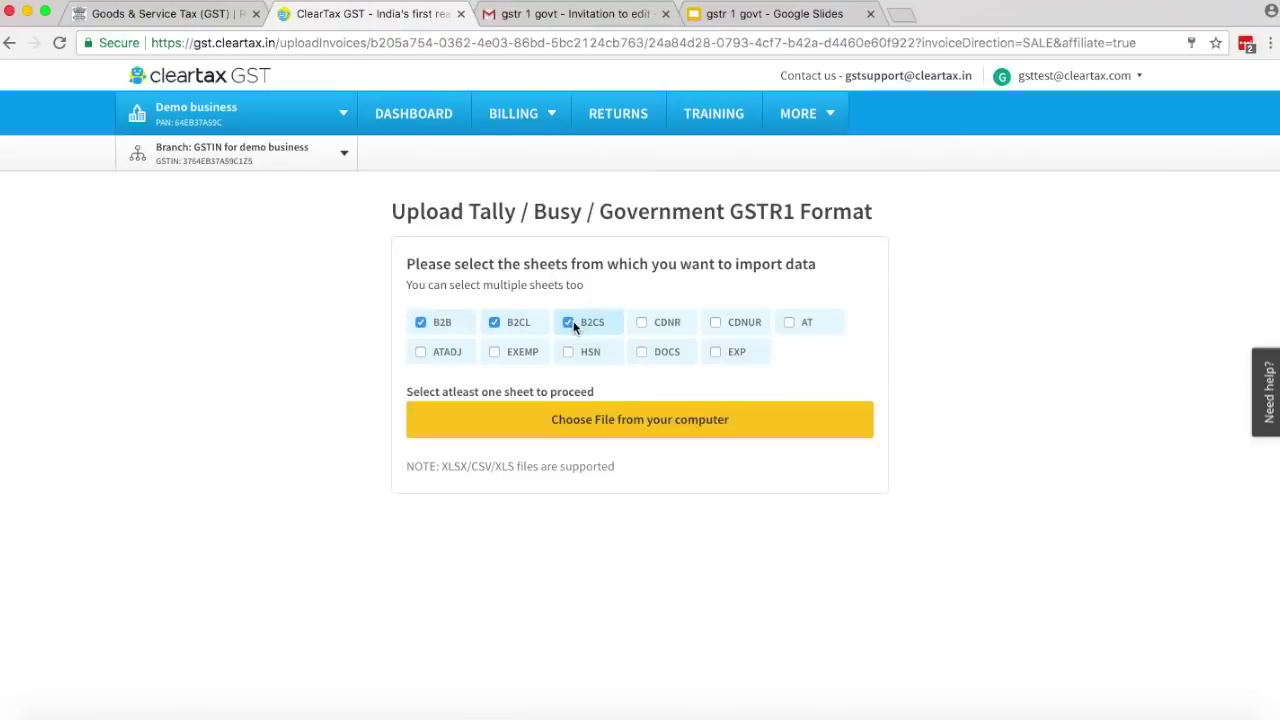
{"action": "left_click", "coordinate": [643, 323]}
{"action": "left_click", "coordinate": [550, 398]}
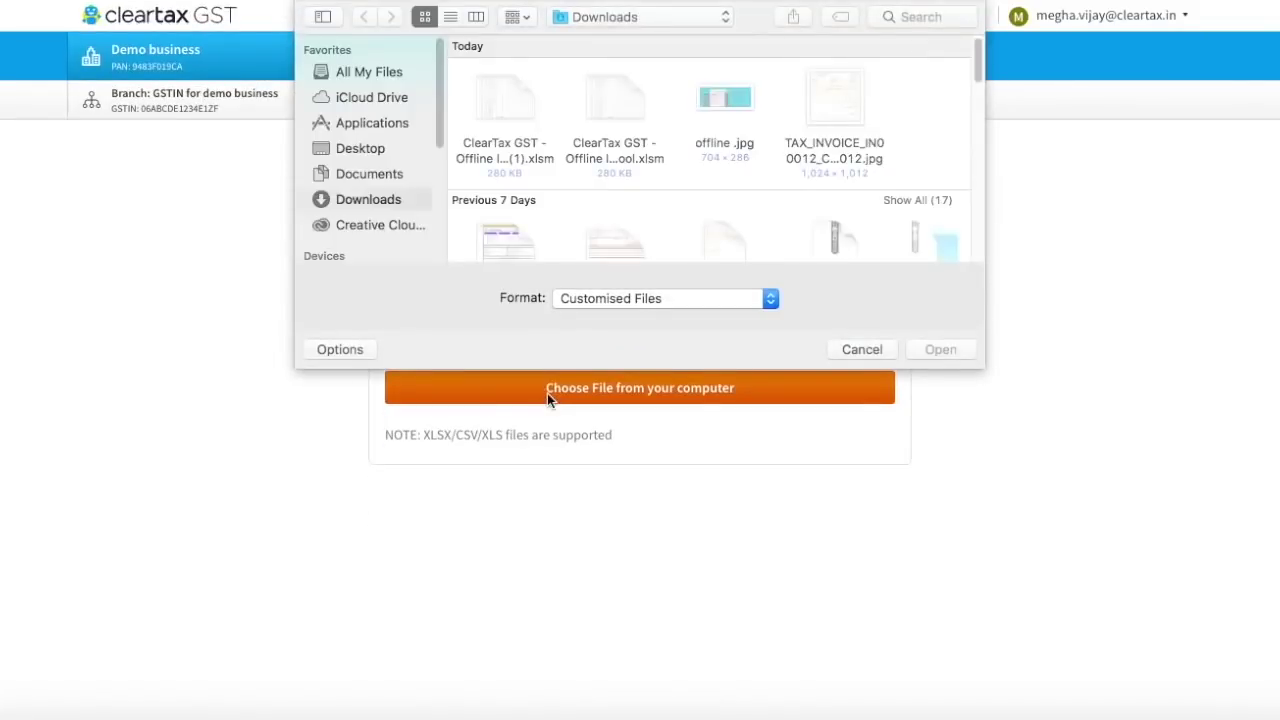
{"action": "left_click", "coordinate": [506, 124]}
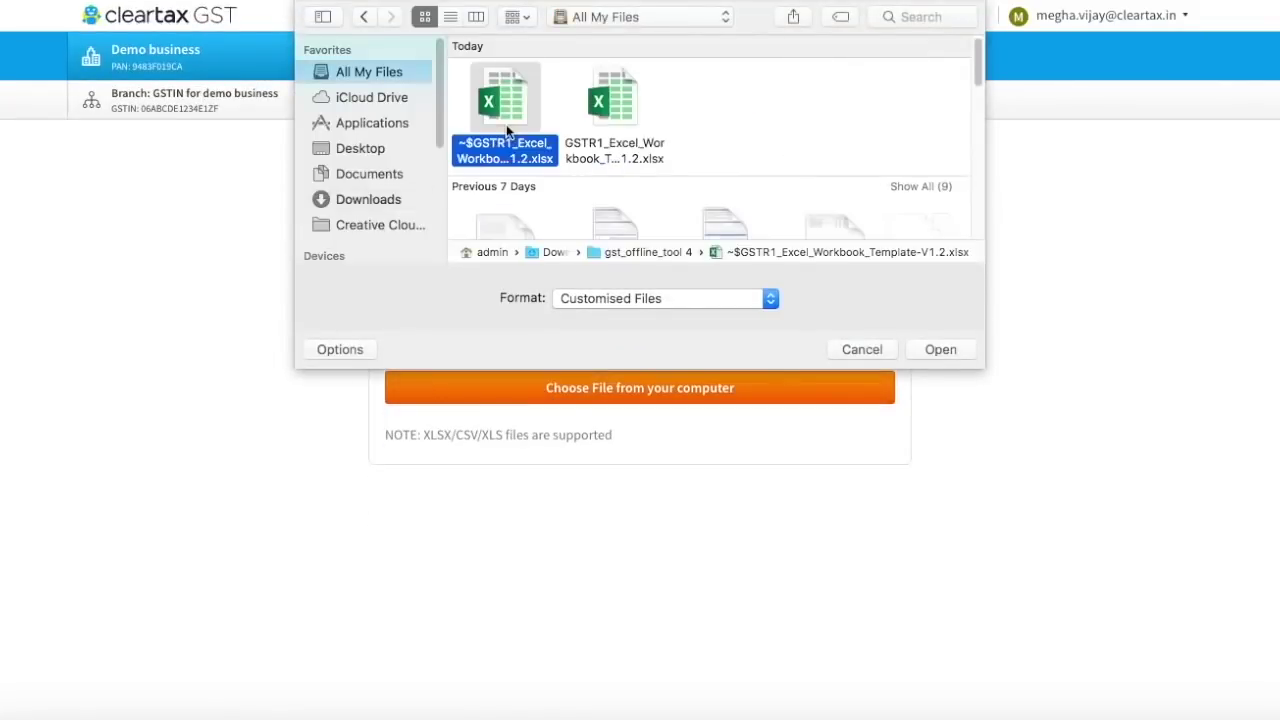
{"action": "left_click", "coordinate": [940, 350]}
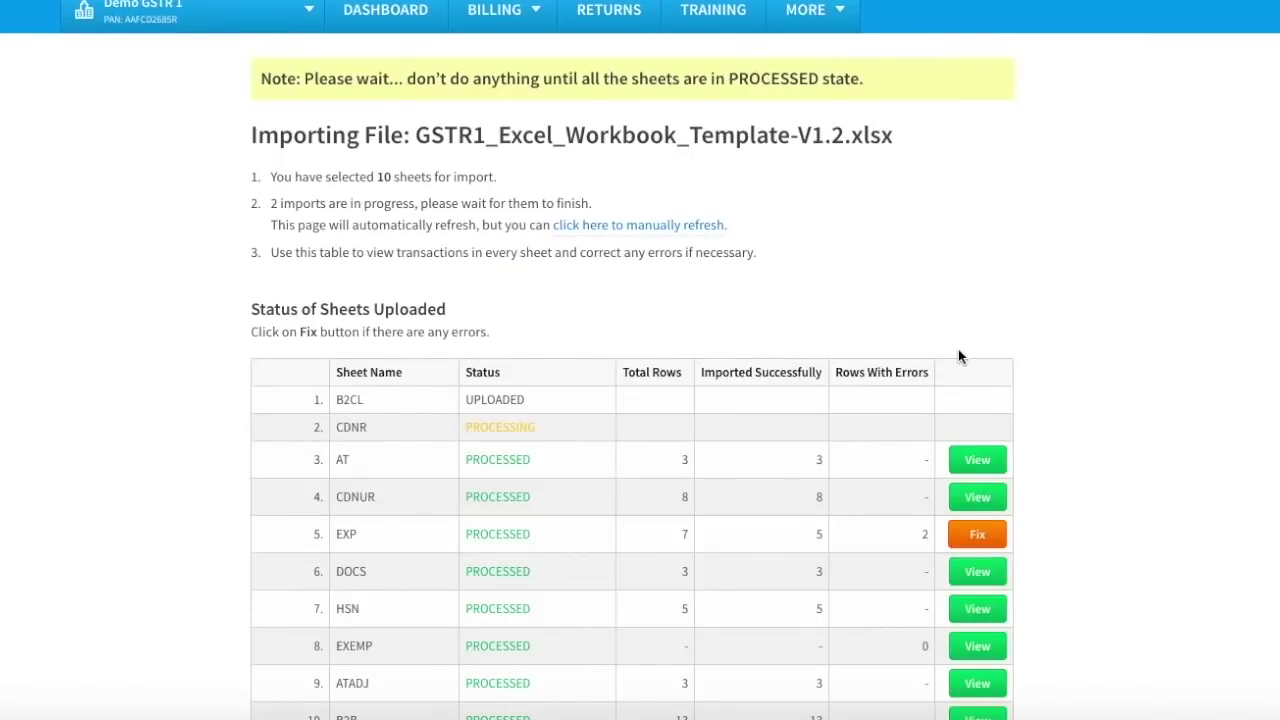
- Fix the failed EXP sheet rows by setting the rate to 0 for export invoices 81511 and 81510
{"action": "left_click", "coordinate": [977, 534]}
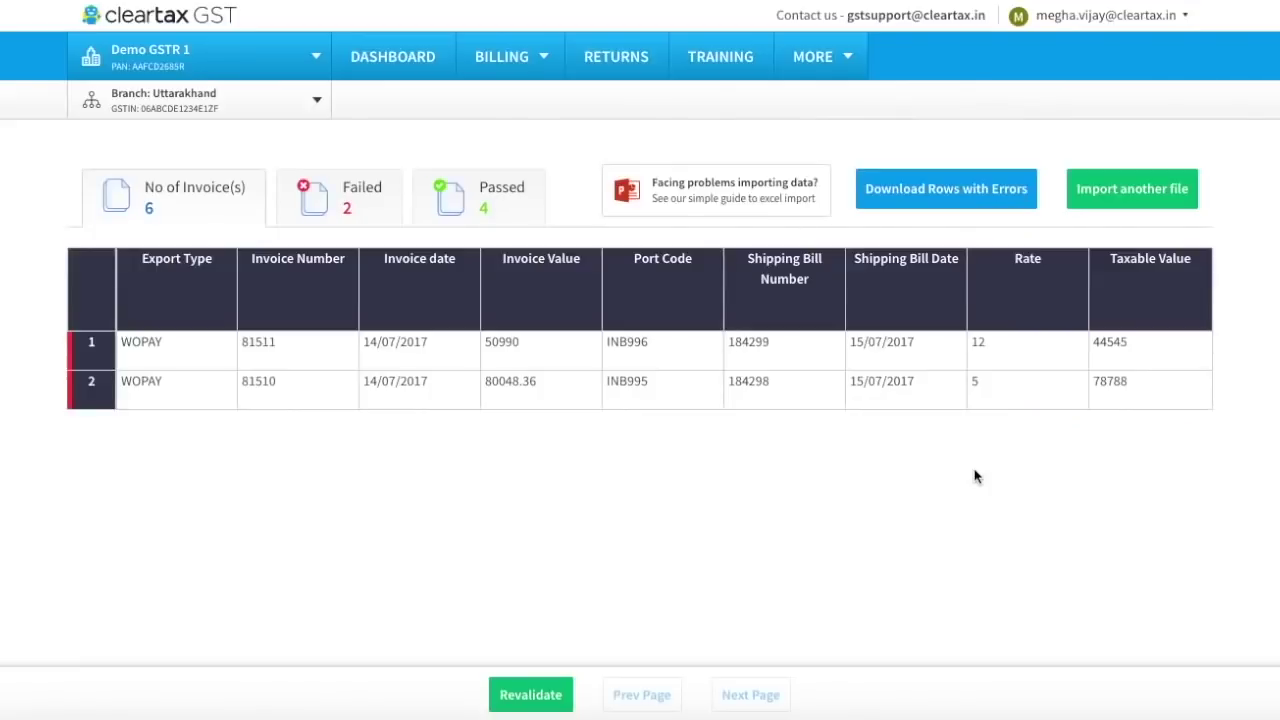
{"action": "left_click", "coordinate": [992, 357]}
{"action": "type", "text": "0"}
{"action": "left_click", "coordinate": [992, 398]}
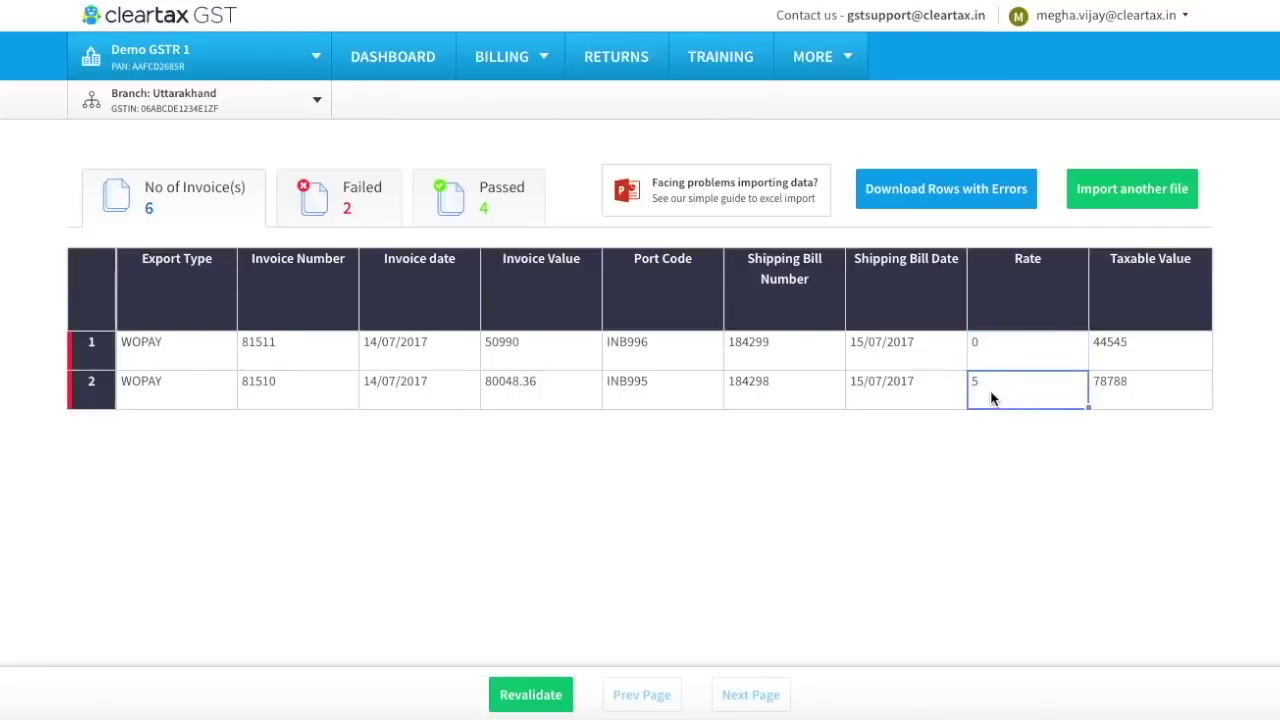
{"action": "type", "text": "0"}
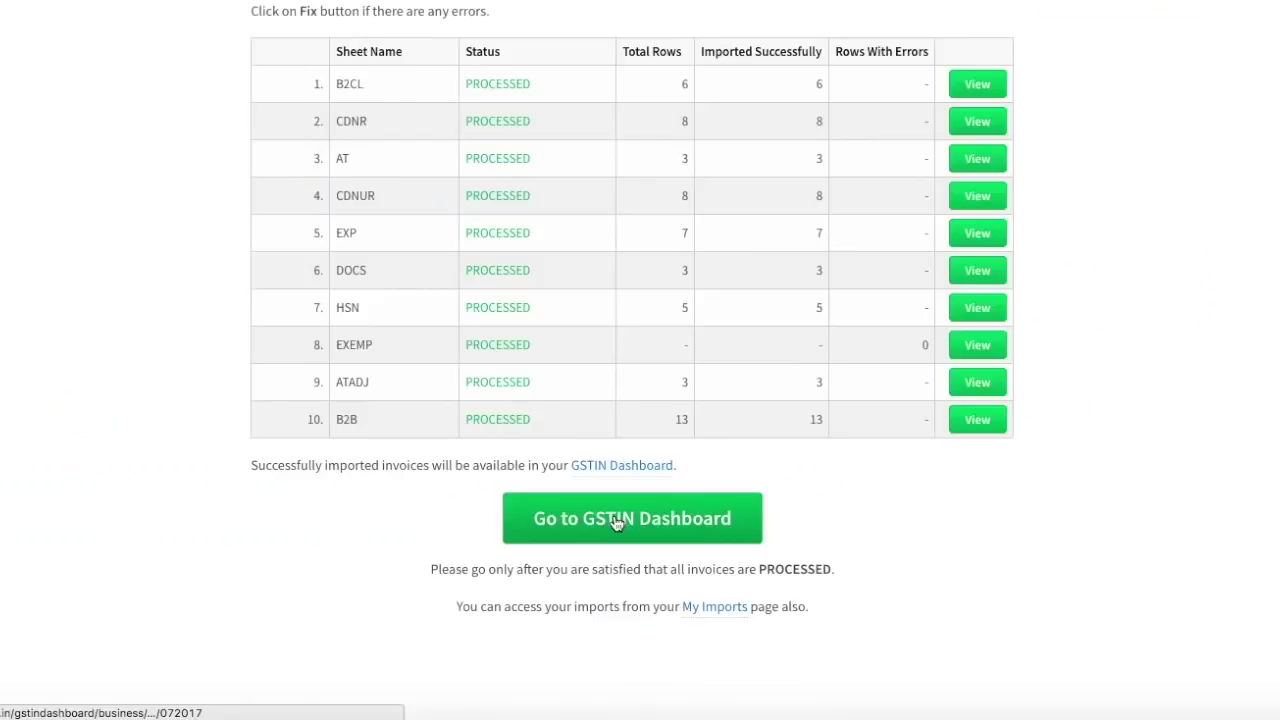
- Open the GSTR-1 Prepare Data stage from the GSTIN dashboard and review the imported invoice, advances, documents and HSN sections
{"action": "left_click", "coordinate": [616, 521]}
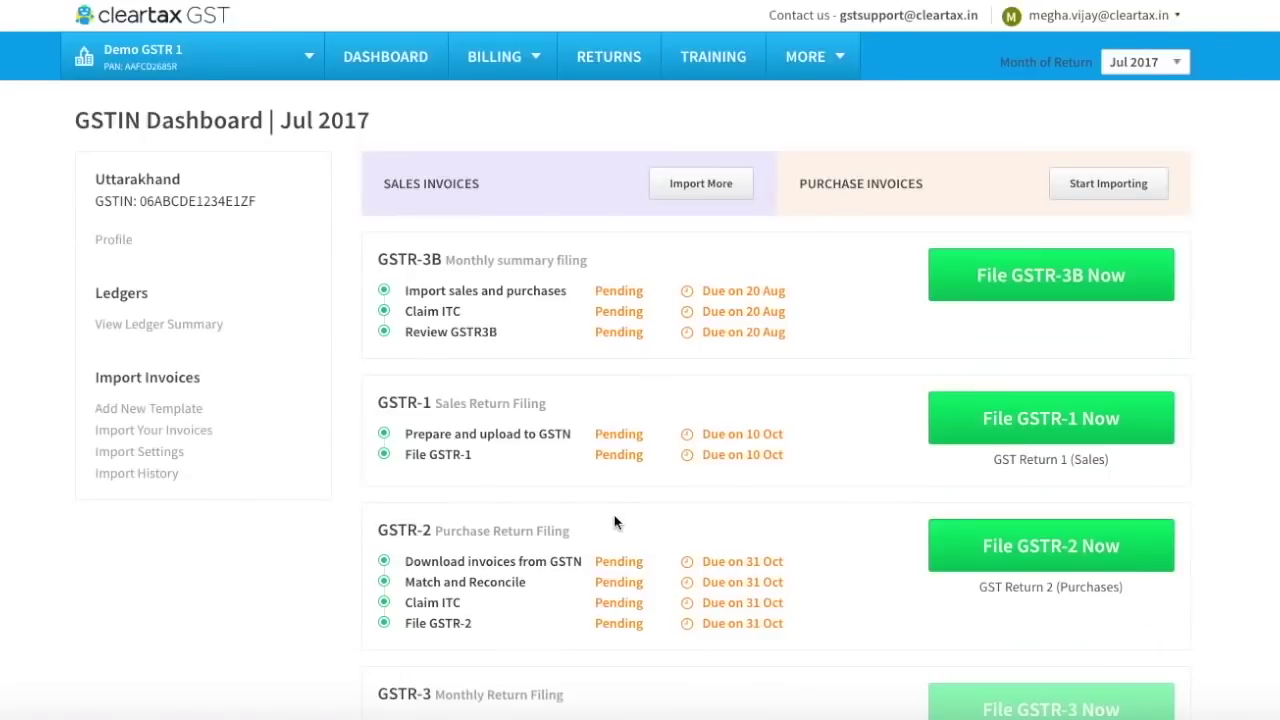
{"action": "left_click", "coordinate": [1050, 421]}
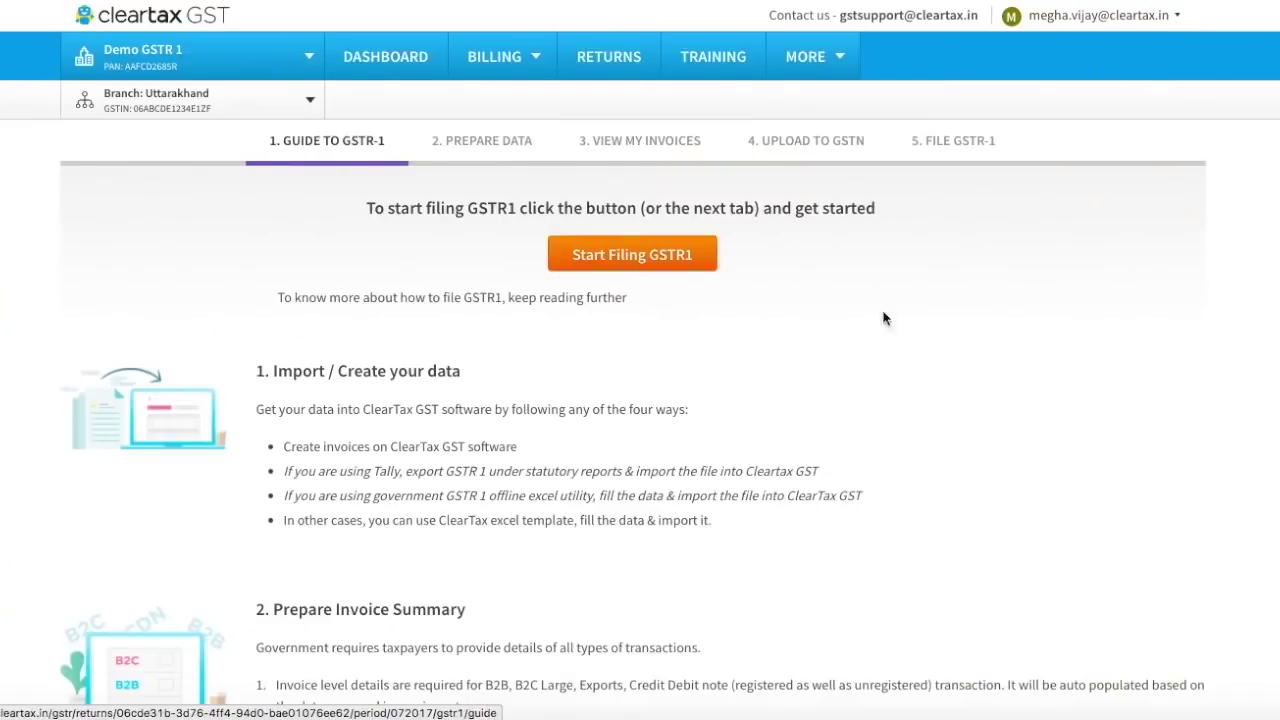
{"action": "left_click", "coordinate": [510, 148]}
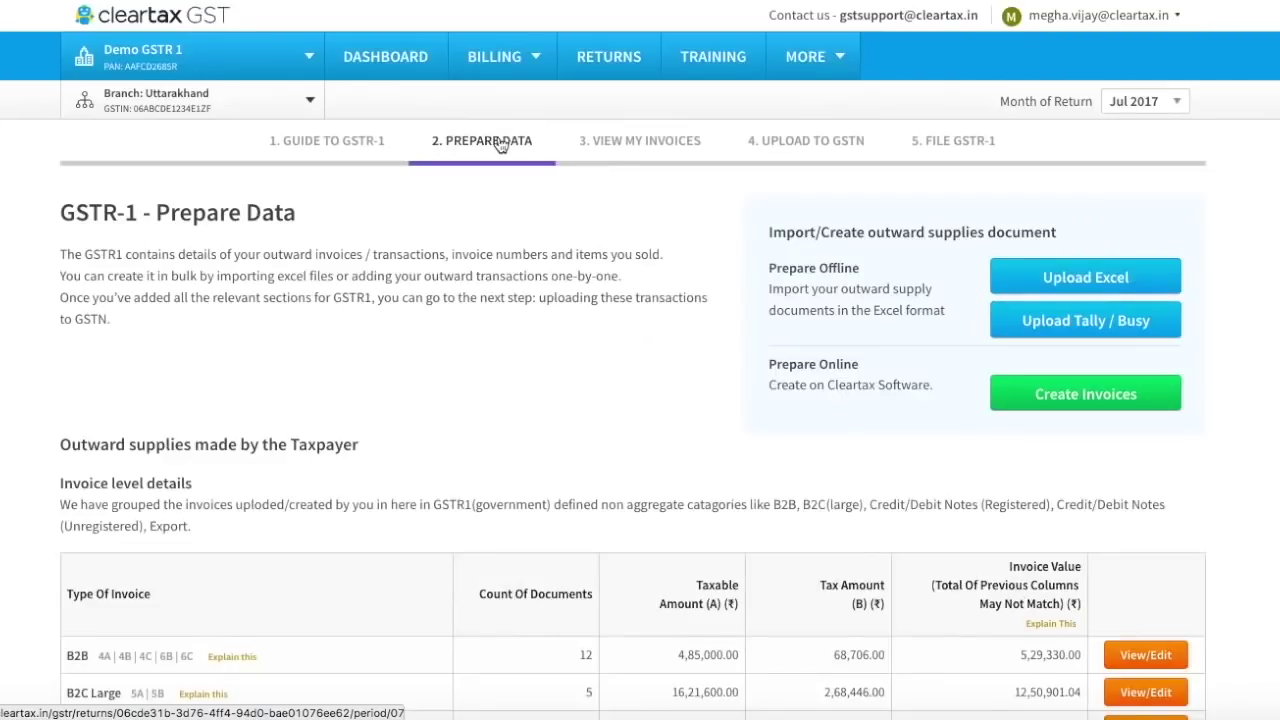
{"action": "scroll", "coordinate": [540, 512], "scroll_direction": "down", "scroll_amount": 3}
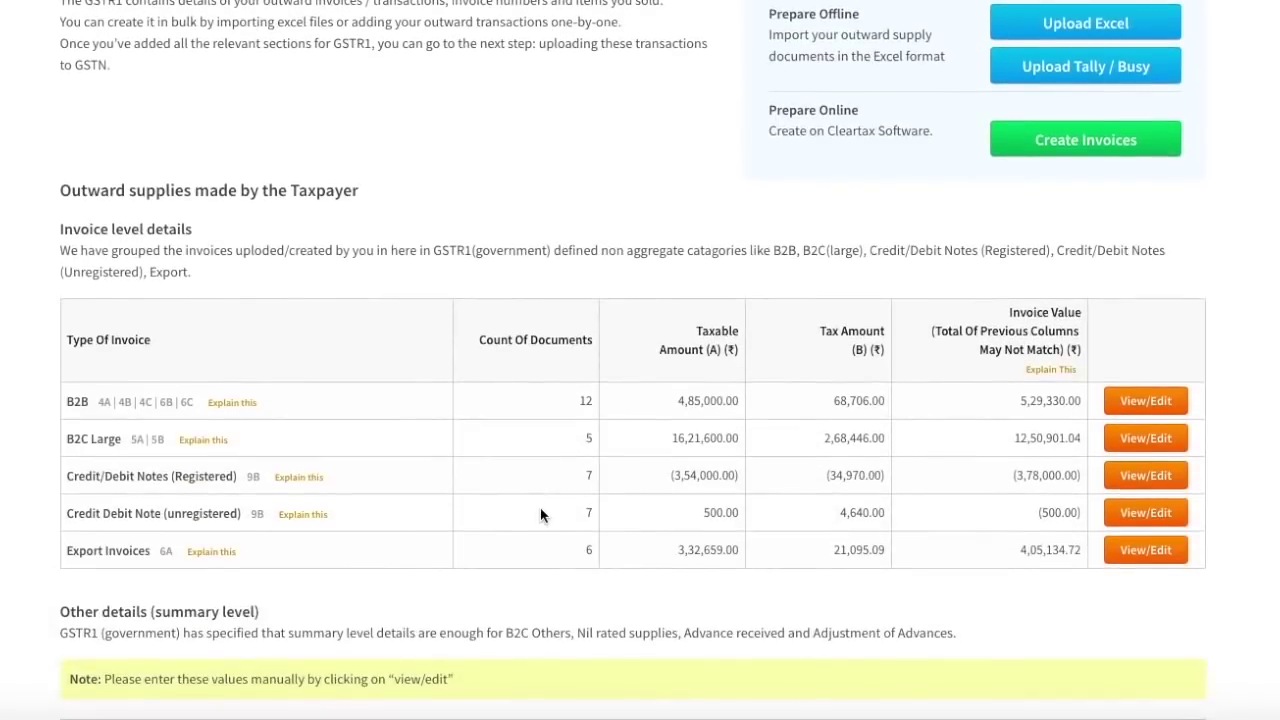
{"action": "scroll", "coordinate": [540, 515], "scroll_direction": "down", "scroll_amount": 3}
{"action": "scroll", "coordinate": [540, 515], "scroll_direction": "down", "scroll_amount": 3}
{"action": "scroll", "coordinate": [540, 515], "scroll_direction": "down", "scroll_amount": 4}
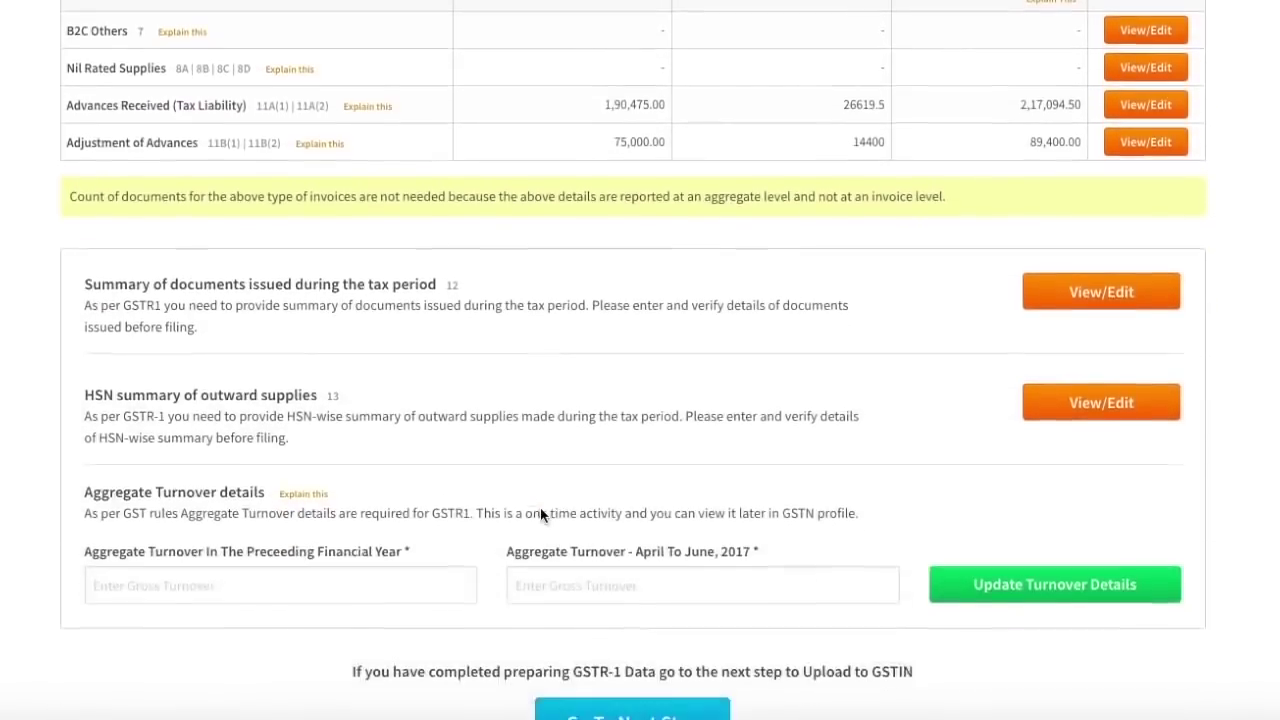
- Review the Prepare Data summary for July 2017 and check the entries in the B2C Others (B2C Small) section
{"action": "scroll", "coordinate": [540, 510], "scroll_direction": "up", "scroll_amount": 8}
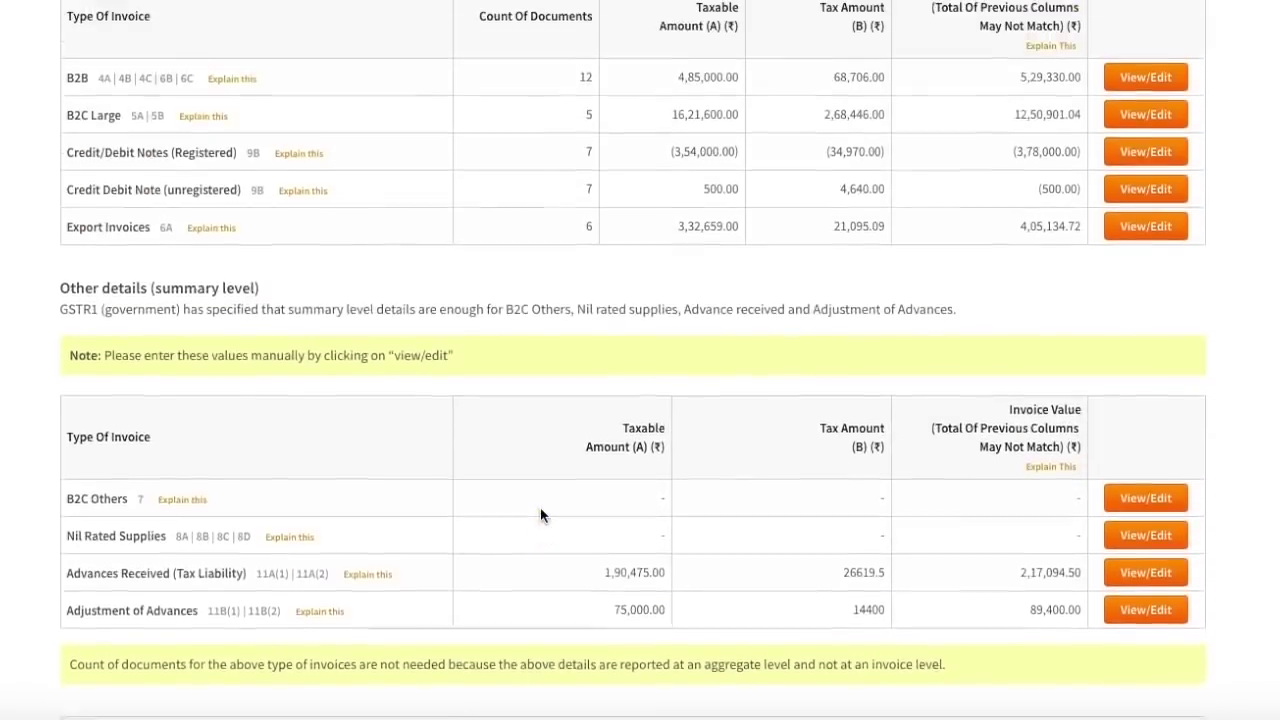
{"action": "scroll", "coordinate": [540, 515], "scroll_direction": "up", "scroll_amount": 5}
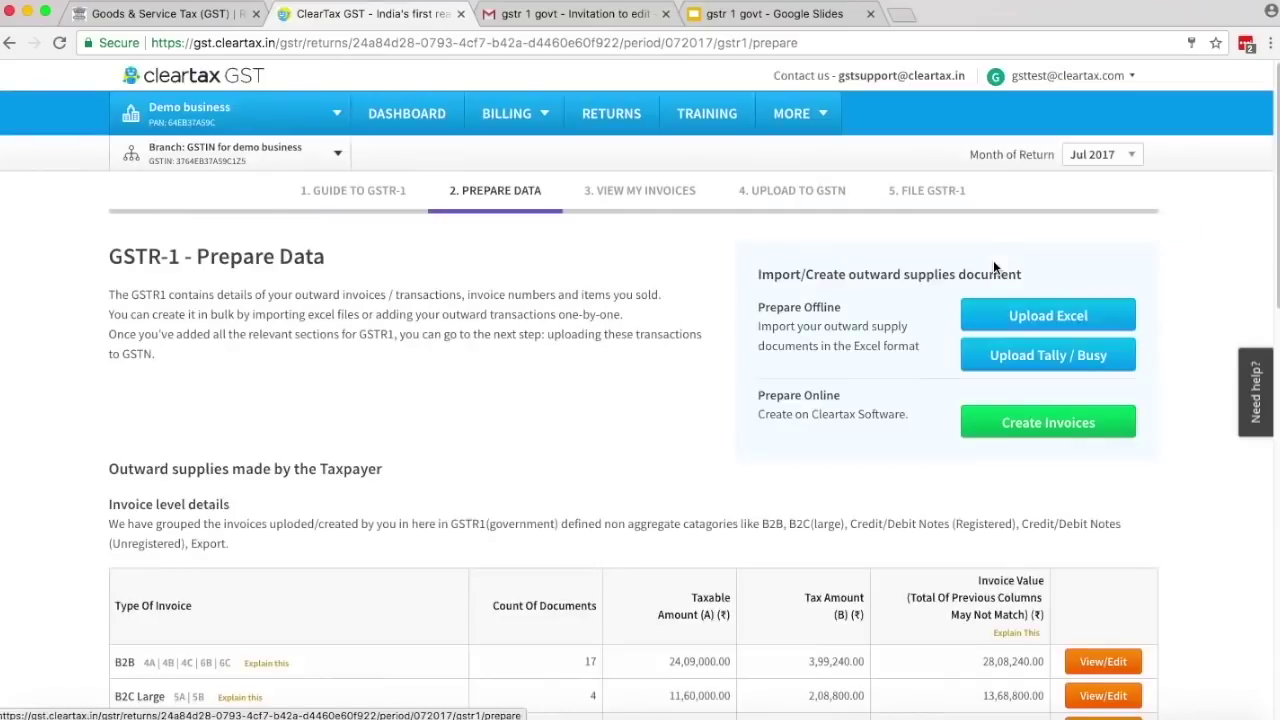
{"action": "scroll", "coordinate": [816, 502], "scroll_direction": "down", "scroll_amount": 10}
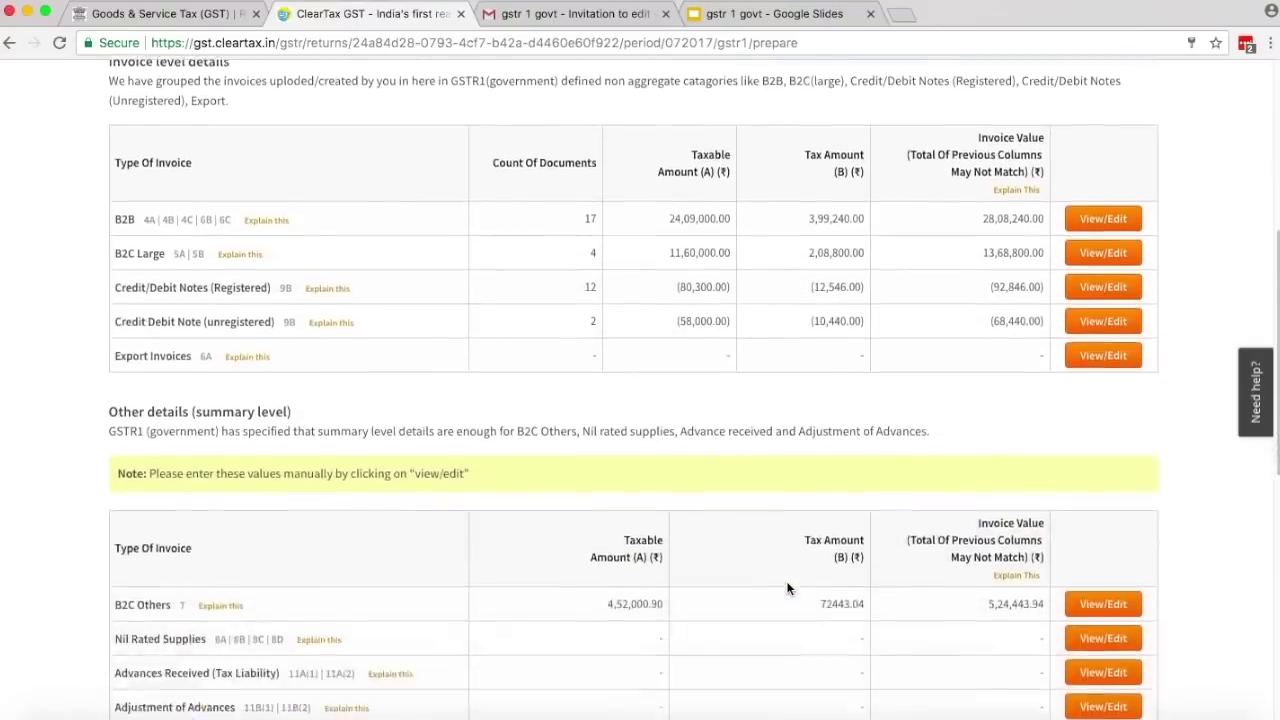
{"action": "left_click", "coordinate": [1097, 515]}
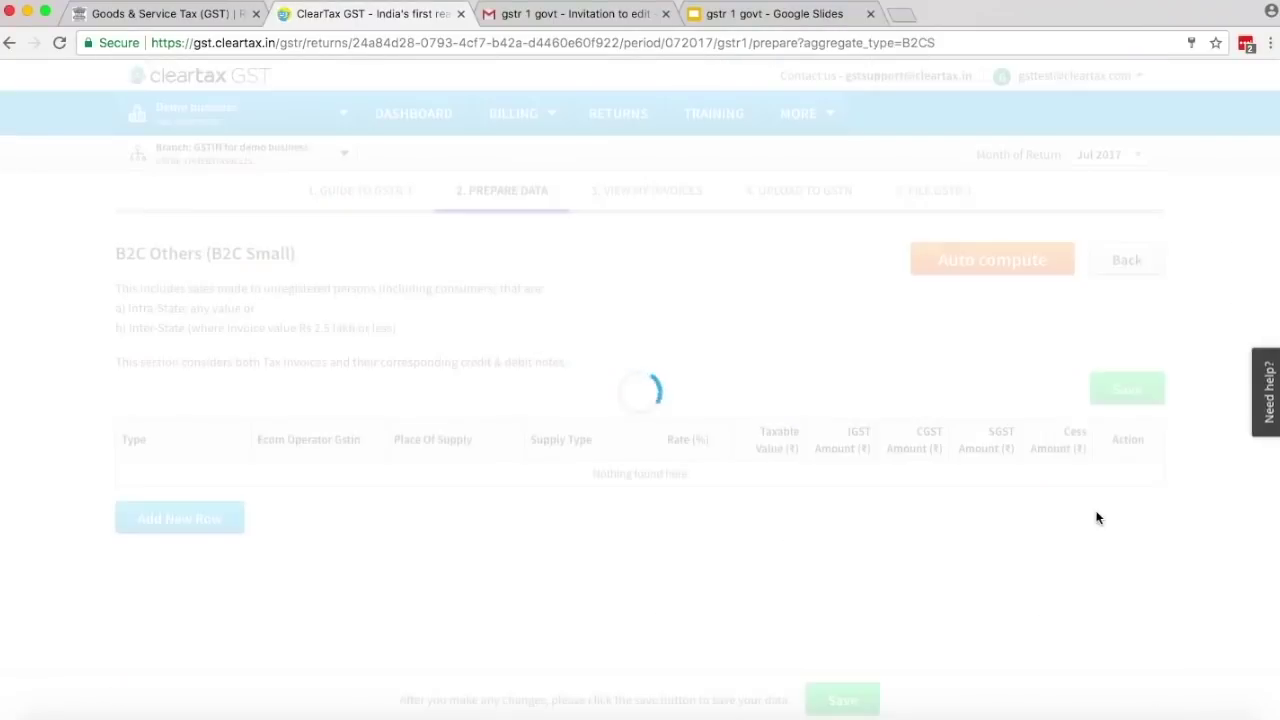
{"action": "scroll", "coordinate": [1097, 517], "scroll_direction": "down", "scroll_amount": 1}
{"action": "scroll", "coordinate": [1097, 517], "scroll_direction": "up", "scroll_amount": 1}
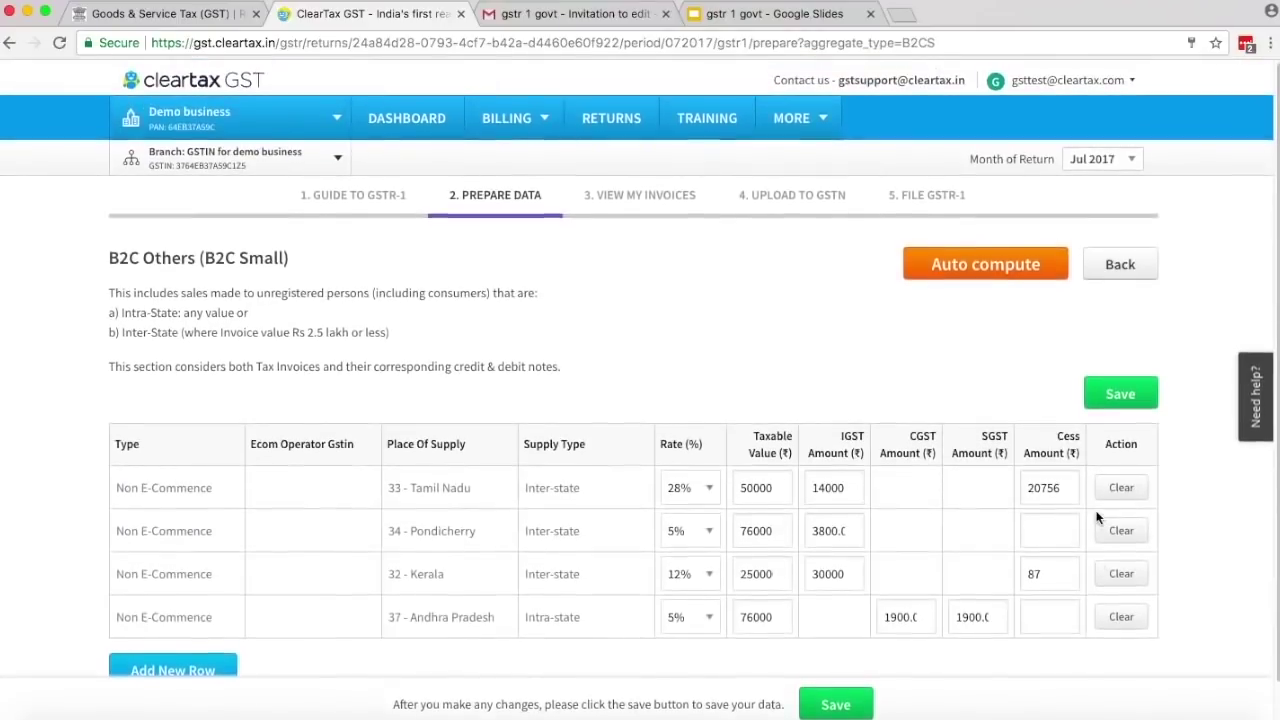
{"action": "scroll", "coordinate": [1097, 517], "scroll_direction": "down", "scroll_amount": 1}
{"action": "left_click", "coordinate": [1131, 222]}
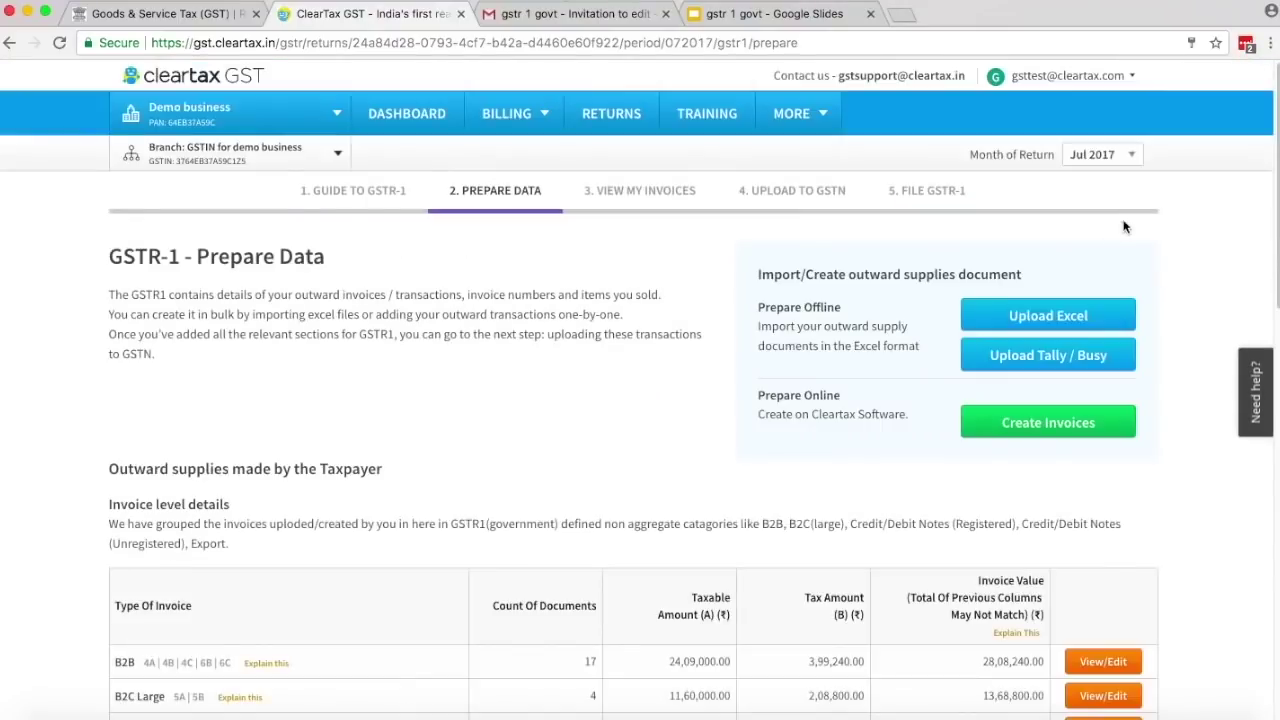
- Open the HSN-wise summary of outward supplies and try adding a new row
{"action": "scroll", "coordinate": [805, 594], "scroll_direction": "down", "scroll_amount": 10}
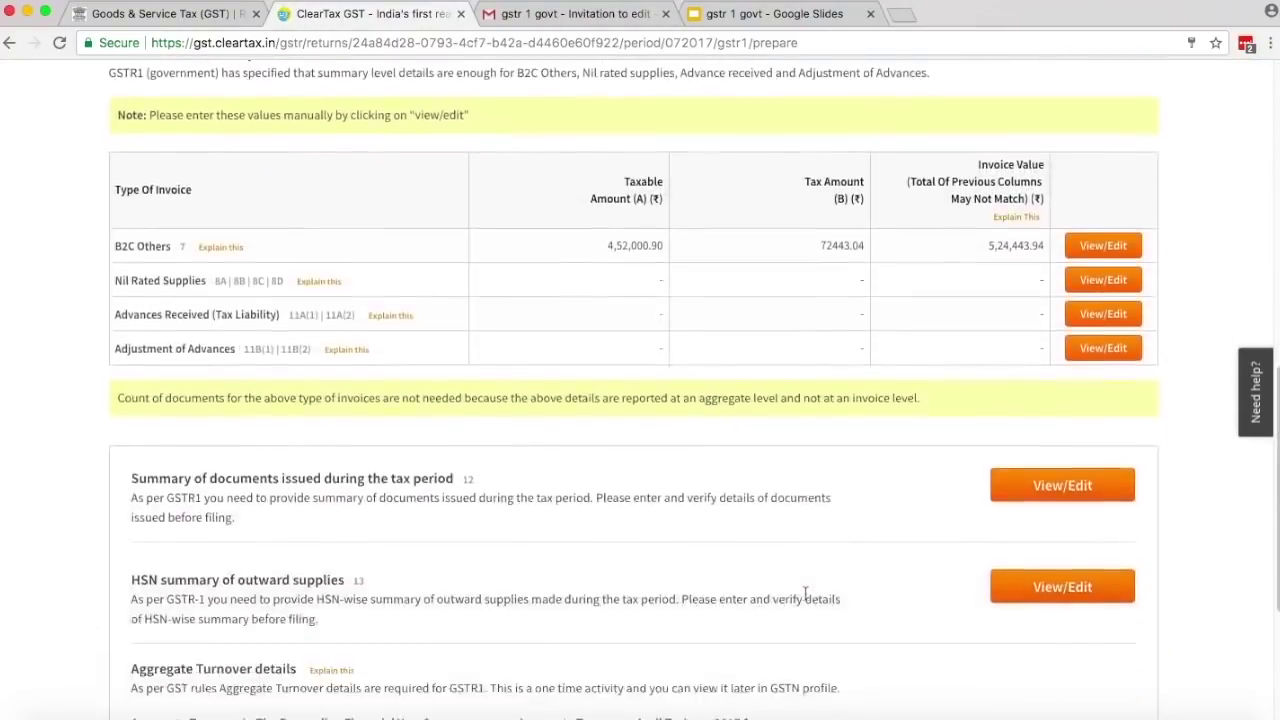
{"action": "left_click", "coordinate": [1055, 505]}
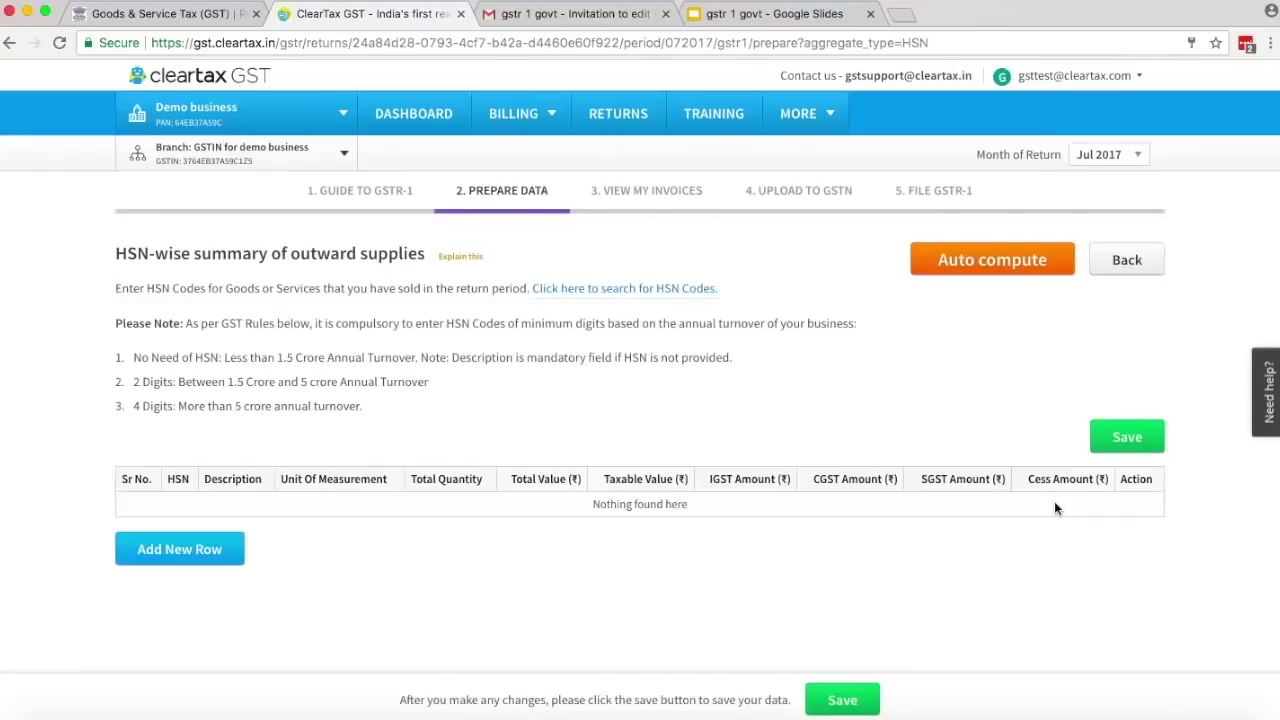
{"action": "left_click", "coordinate": [204, 558]}
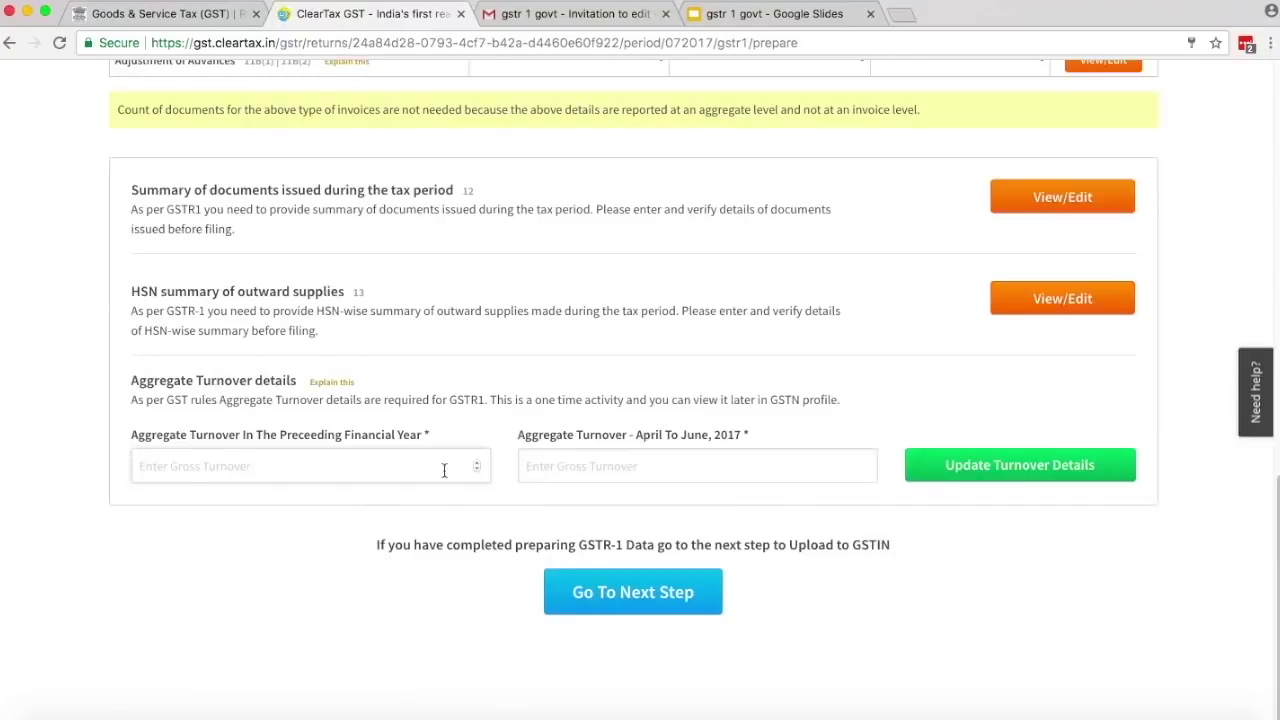
- Save aggregate turnover of 670000 for the preceding financial year and 870000 for April to June 2017, and continue to the GSTN upload stage
{"action": "type", "text": "670000"}
{"action": "left_click", "coordinate": [957, 471]}
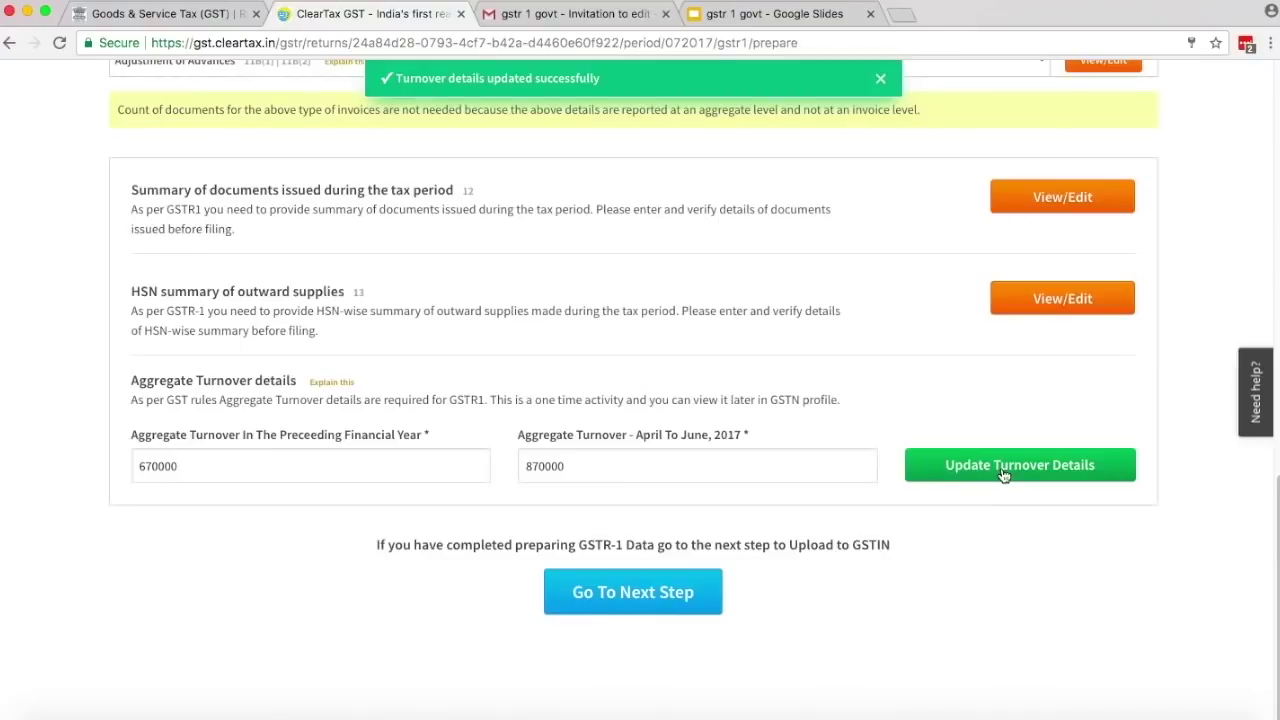
{"action": "left_click", "coordinate": [637, 605]}
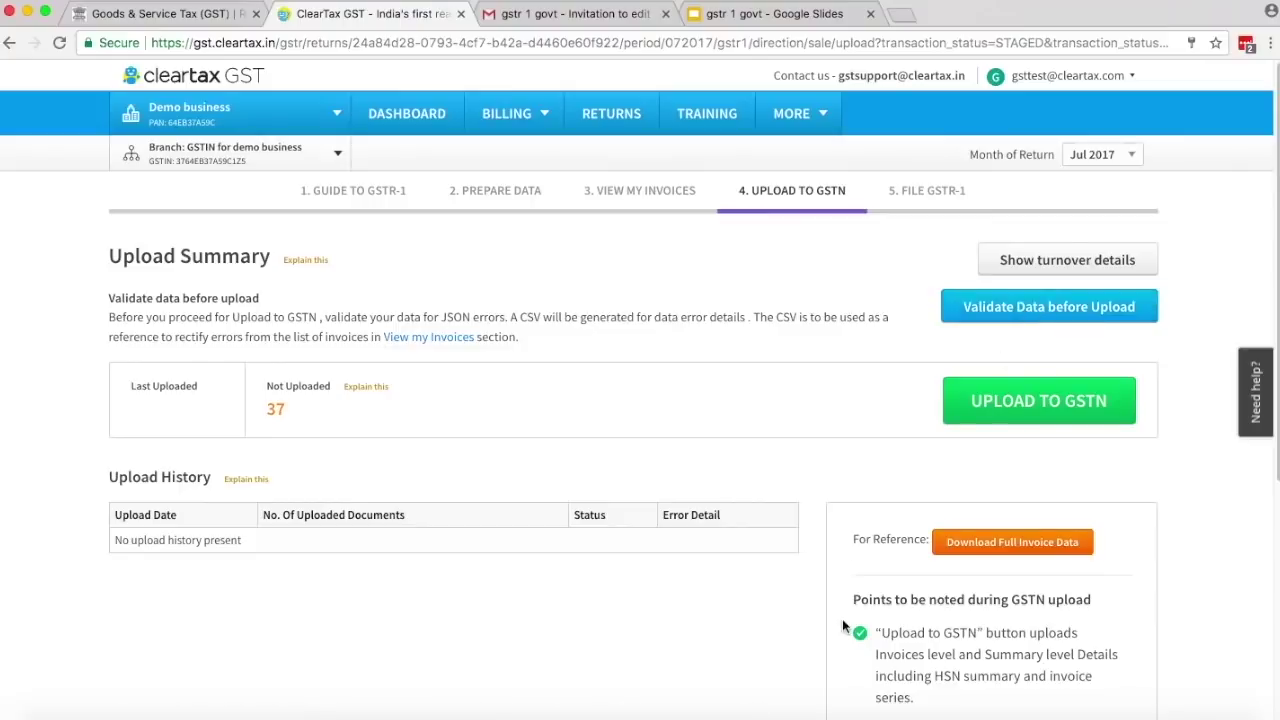
- Validate the return data before upload to generate the error CSV, and open the View my Invoices section
{"action": "scroll", "coordinate": [842, 622], "scroll_direction": "down", "scroll_amount": 3}
{"action": "scroll", "coordinate": [1028, 177], "scroll_direction": "up", "scroll_amount": 1}
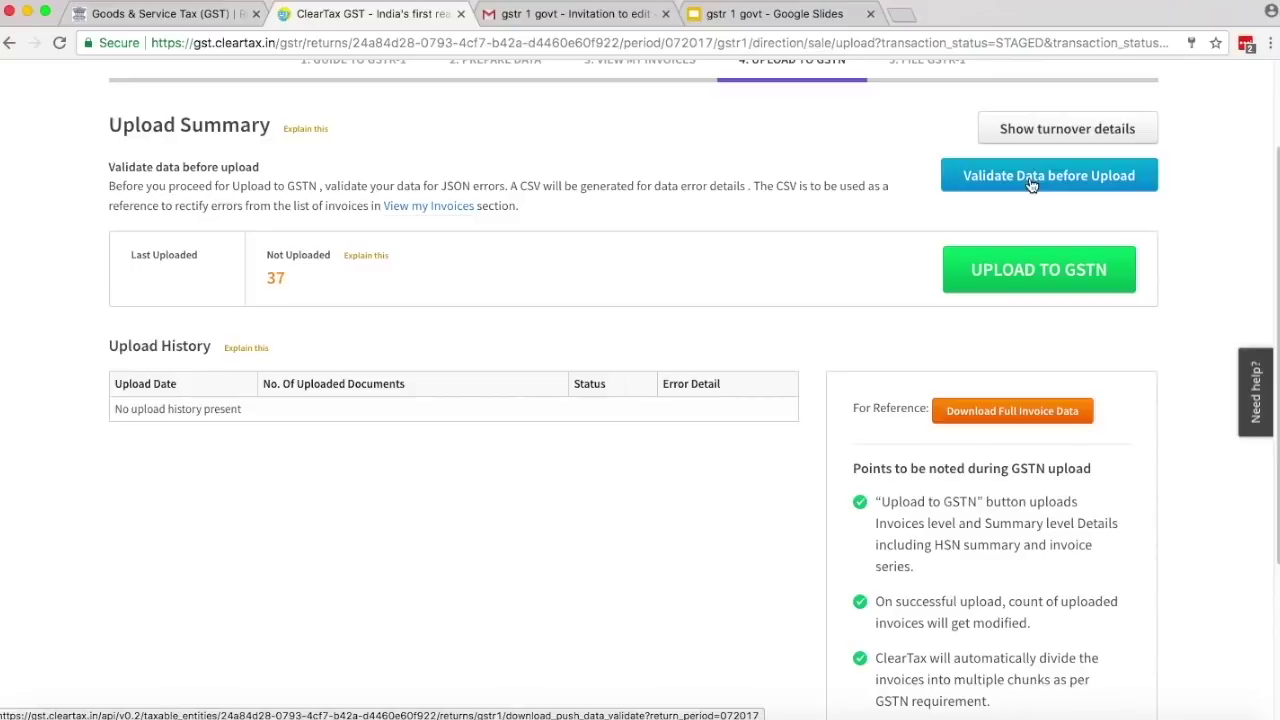
{"action": "left_click", "coordinate": [1029, 176]}
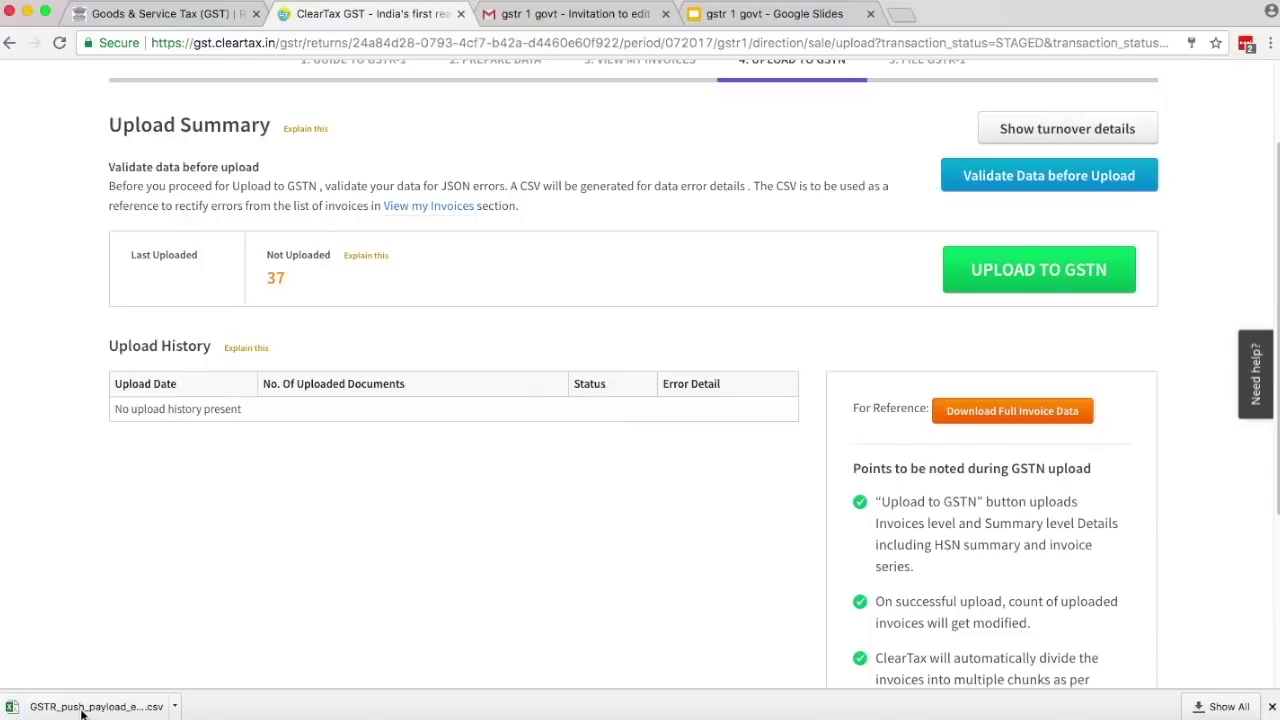
{"action": "left_click", "coordinate": [424, 206]}
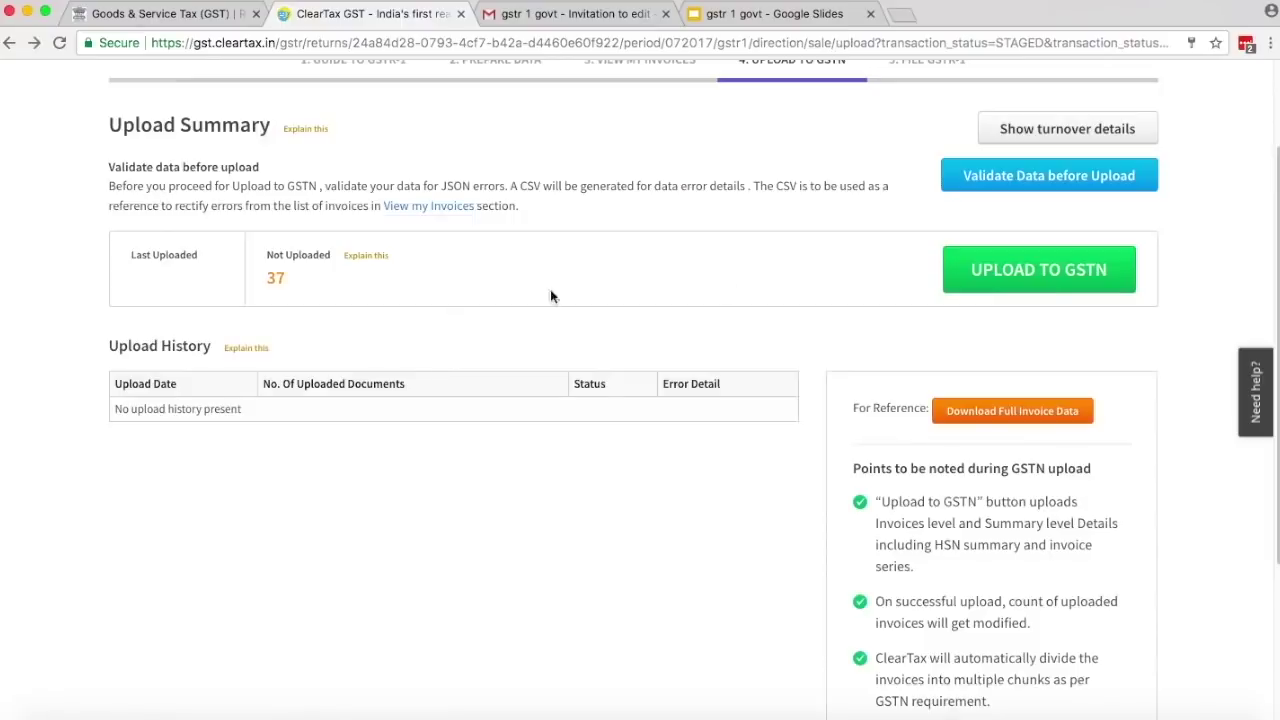
- Start the upload to GSTN and read the guide on enabling API access on the GST portal
{"action": "left_click", "coordinate": [1032, 278]}
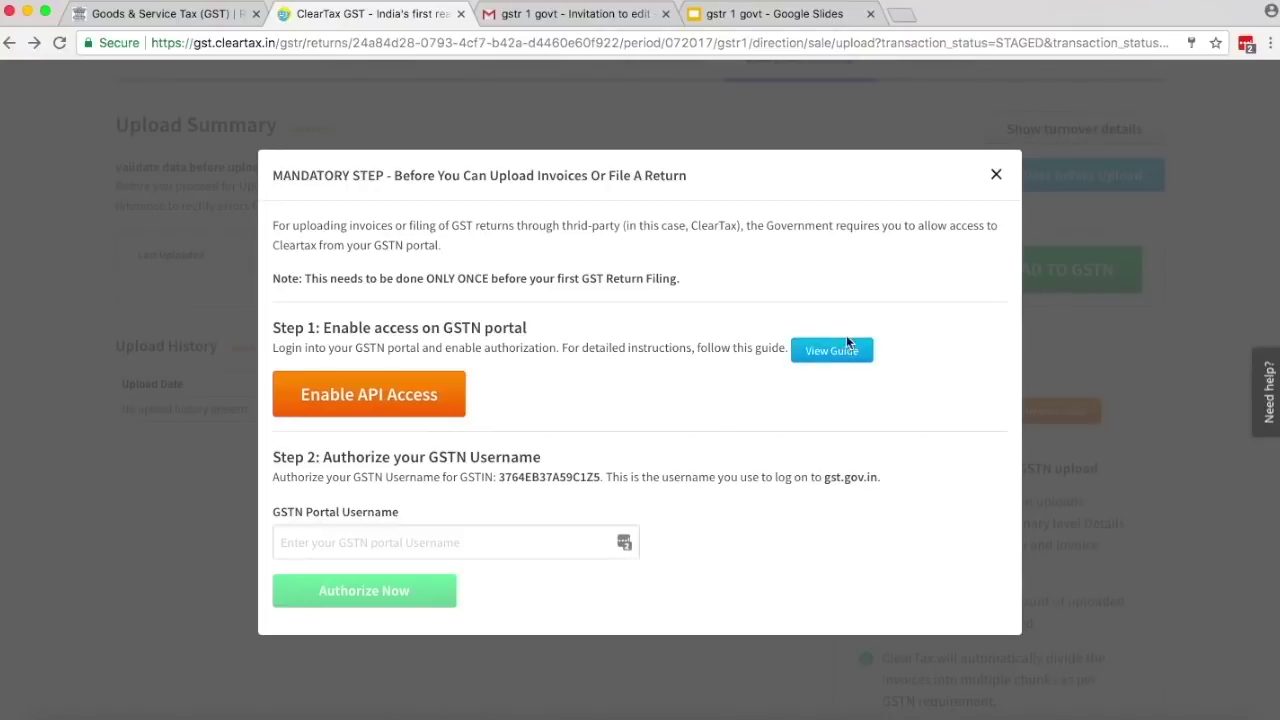
{"action": "left_click", "coordinate": [838, 354]}
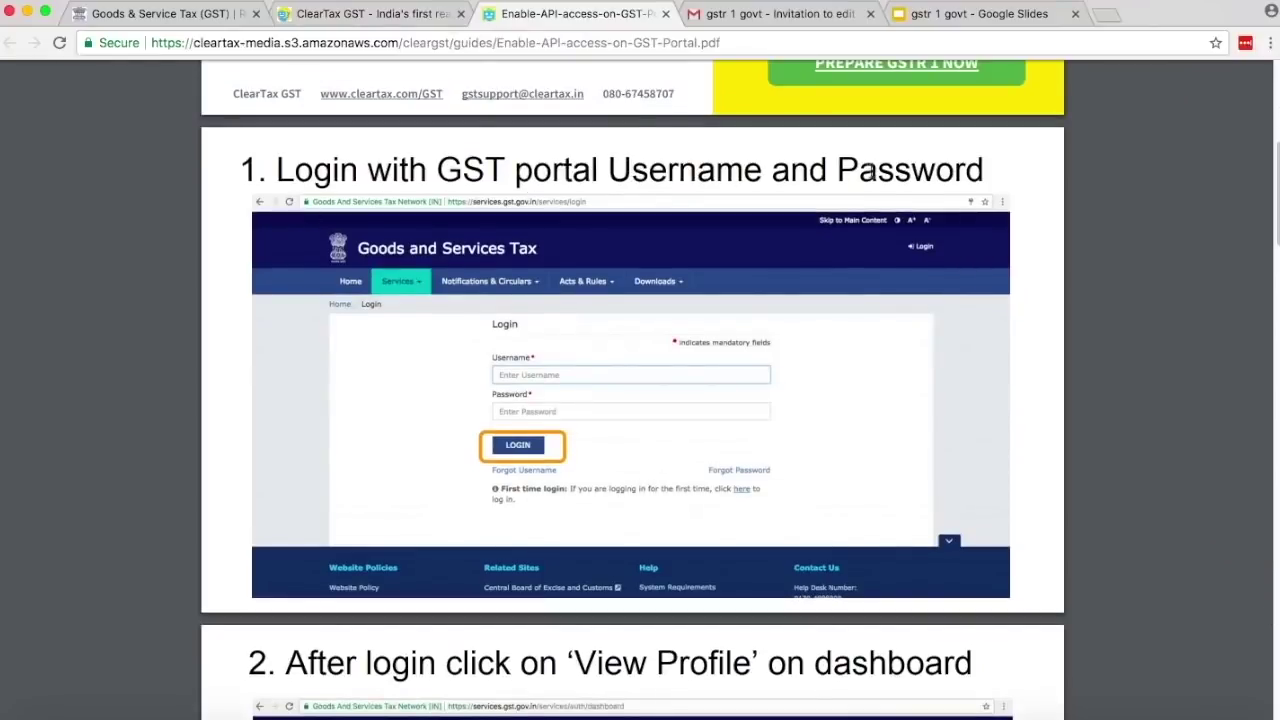
{"action": "scroll", "coordinate": [583, 490], "scroll_direction": "down", "scroll_amount": 1}
{"action": "scroll", "coordinate": [583, 490], "scroll_direction": "down", "scroll_amount": 8}
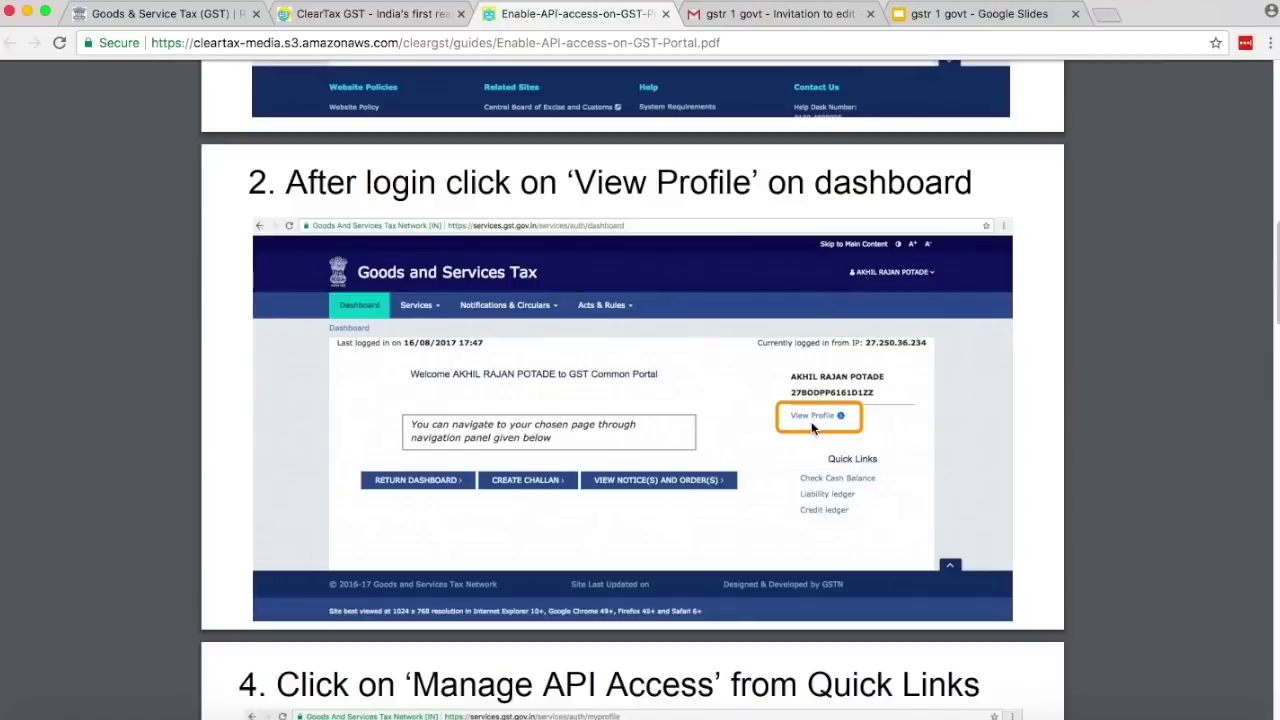
{"action": "scroll", "coordinate": [811, 428], "scroll_direction": "down", "scroll_amount": 4}
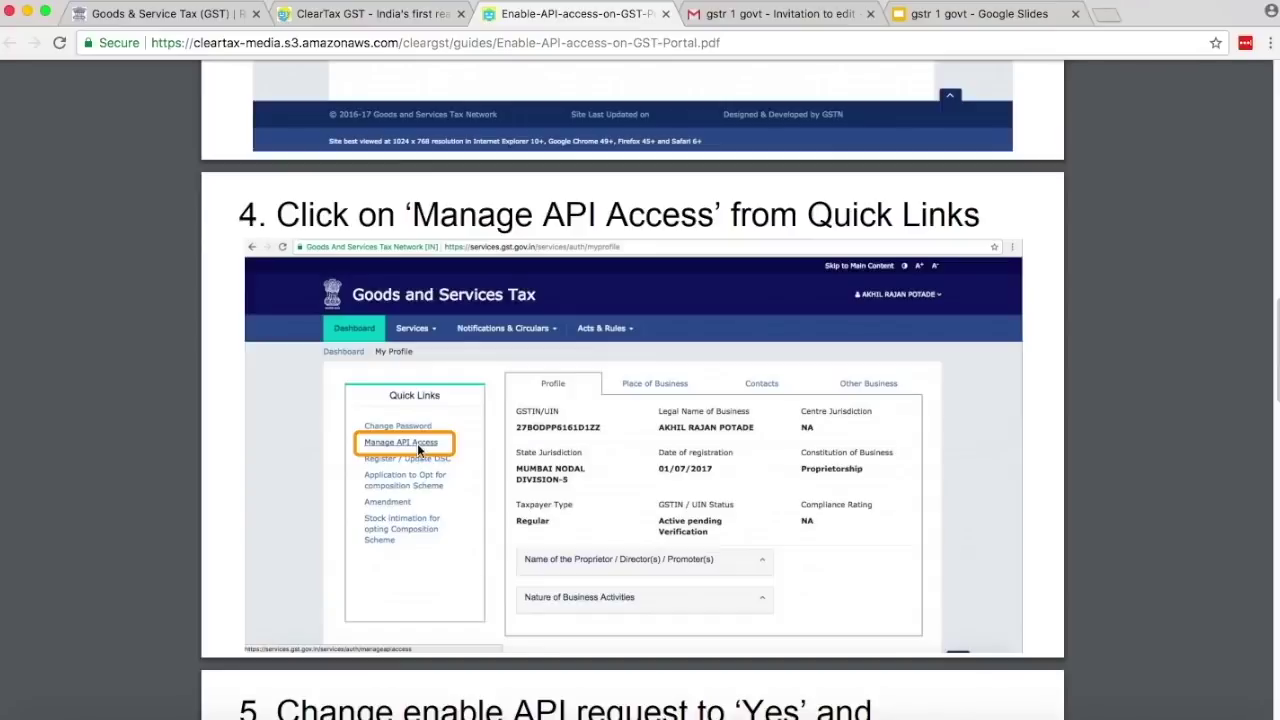
{"action": "scroll", "coordinate": [417, 443], "scroll_direction": "down", "scroll_amount": 4}
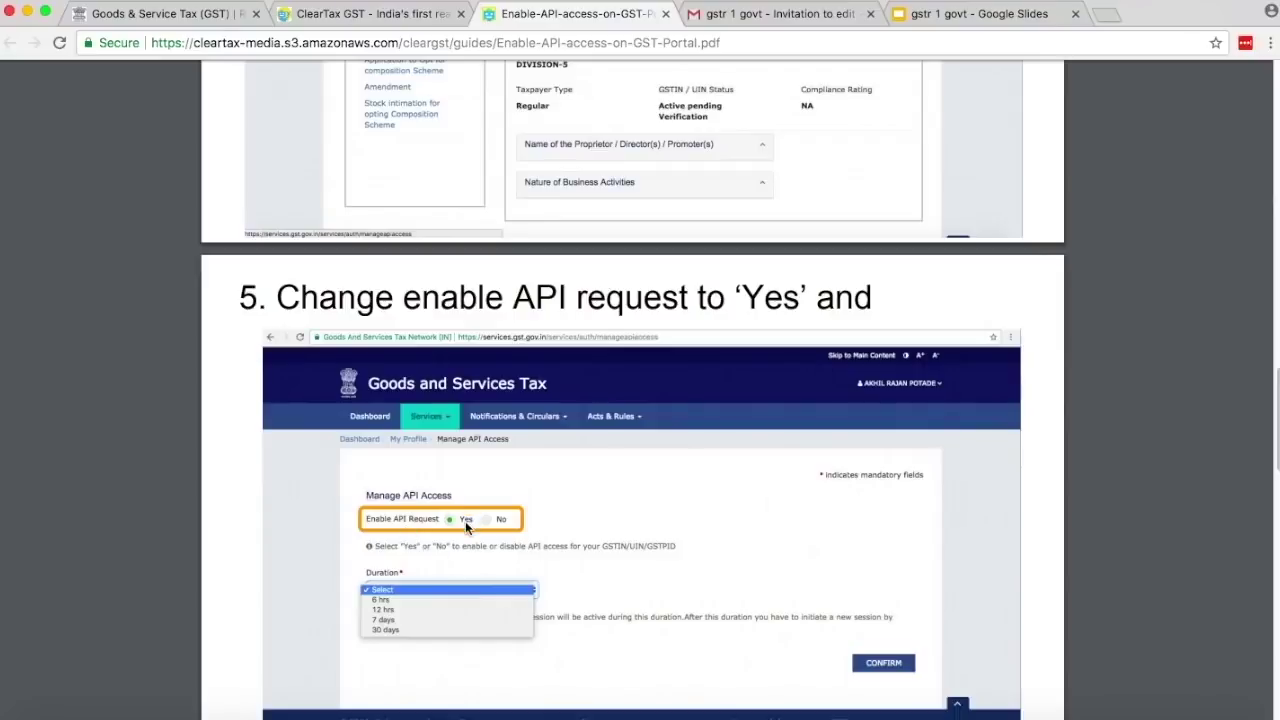
{"action": "scroll", "coordinate": [446, 594], "scroll_direction": "down", "scroll_amount": 5}
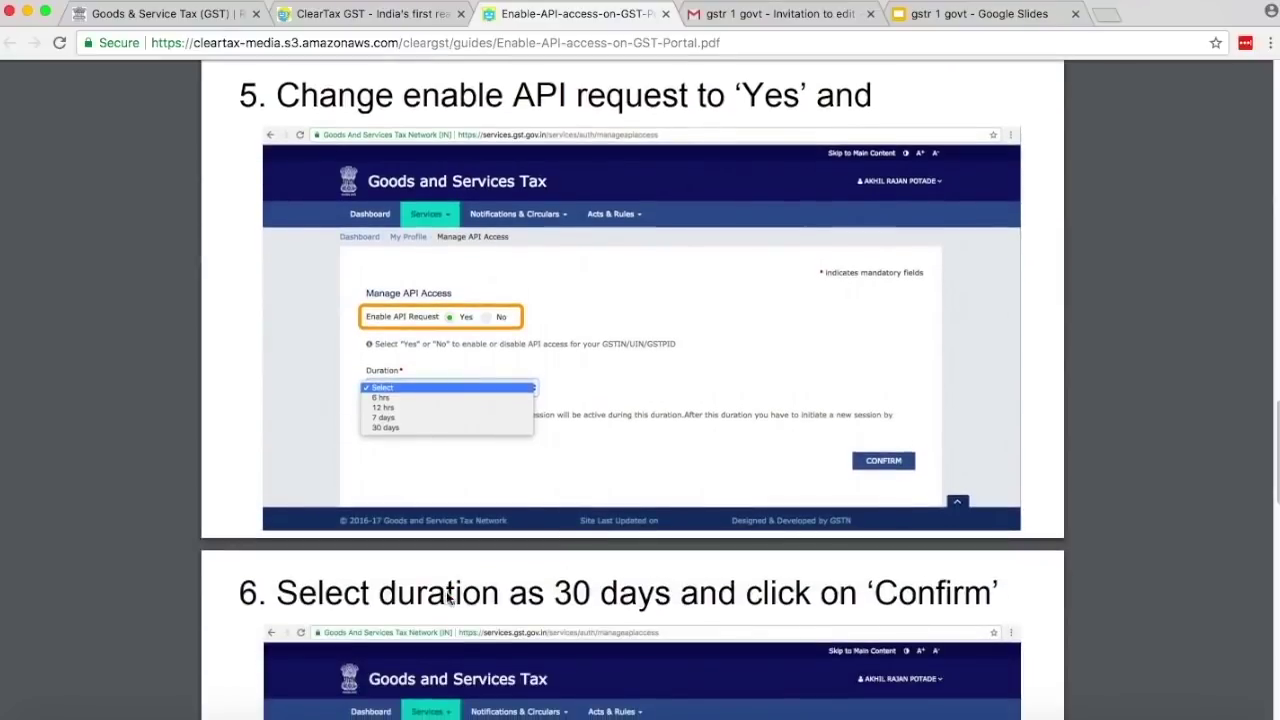
{"action": "scroll", "coordinate": [386, 436], "scroll_direction": "down", "scroll_amount": 8}
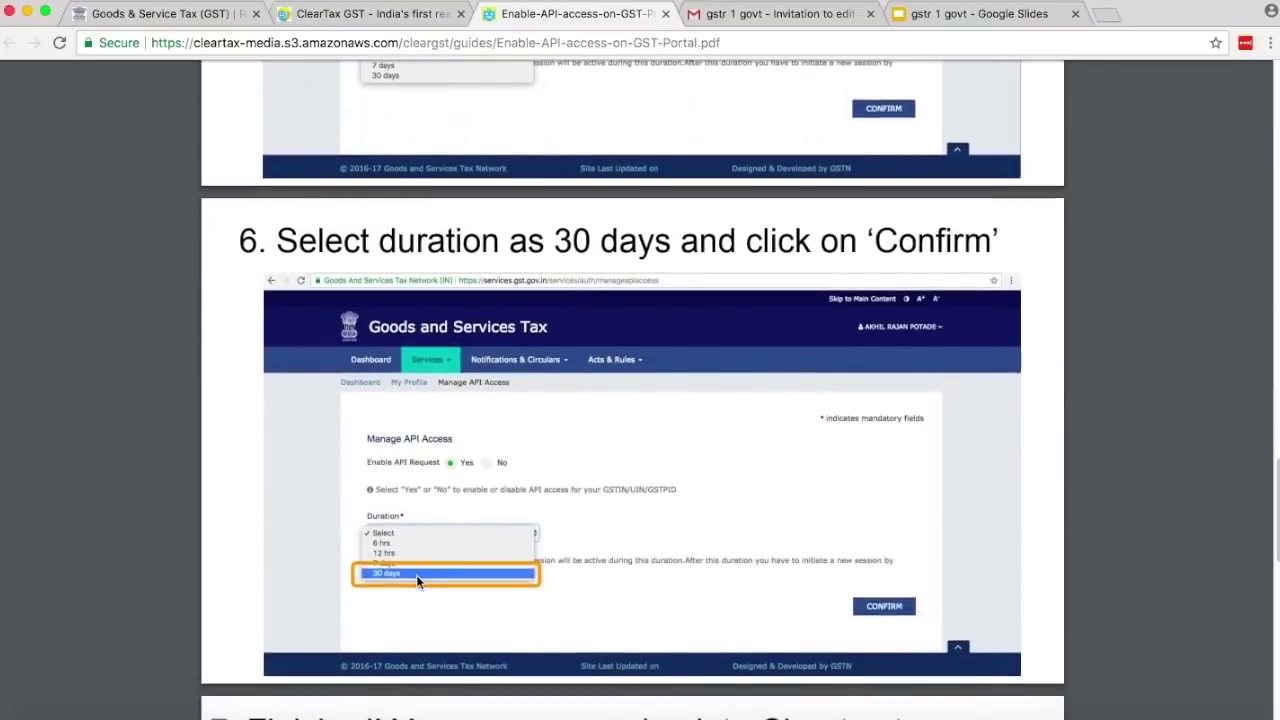
{"action": "scroll", "coordinate": [416, 574], "scroll_direction": "down", "scroll_amount": 10}
- Enter the GSTN portal username and authorize it for the demo business's GSTIN
{"action": "type", "text": "78YR"}
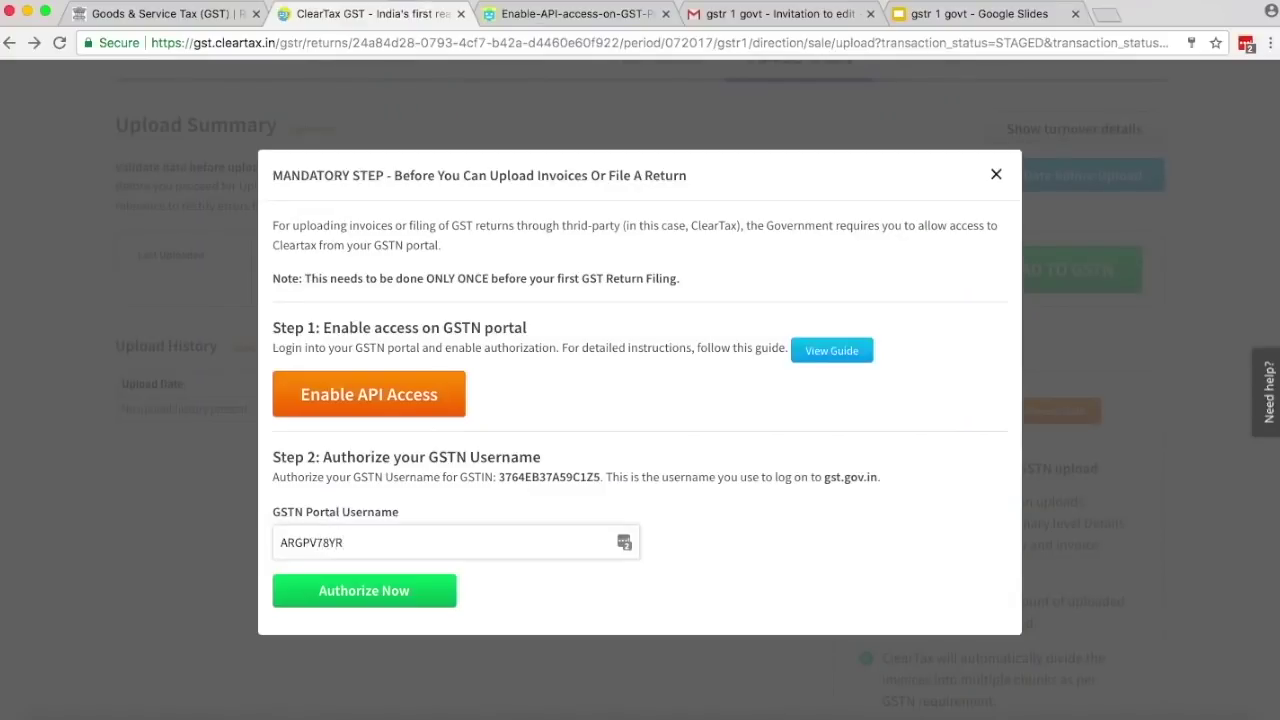
{"action": "left_click", "coordinate": [357, 594]}
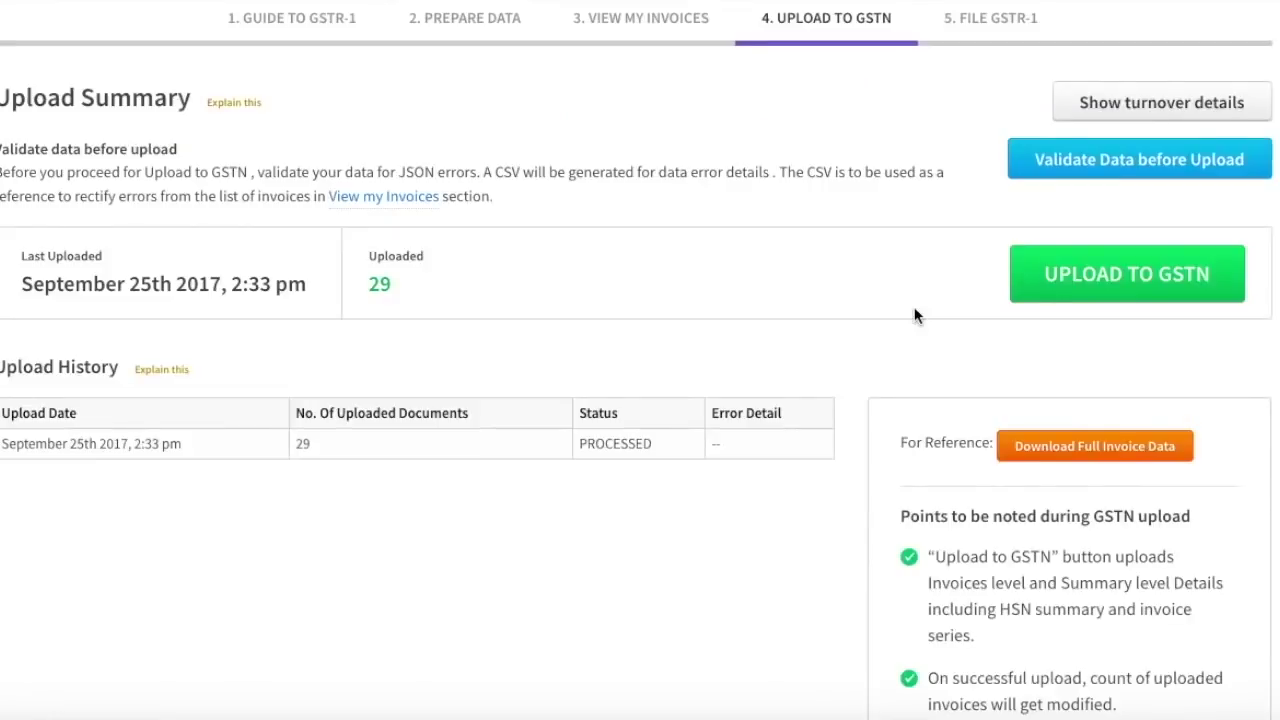
- Download the GSTR-1 report from GSTN in the File GSTR-1 stage and review the Jul 2017 summary and its print preview
{"action": "scroll", "coordinate": [914, 316], "scroll_direction": "up", "scroll_amount": 1}
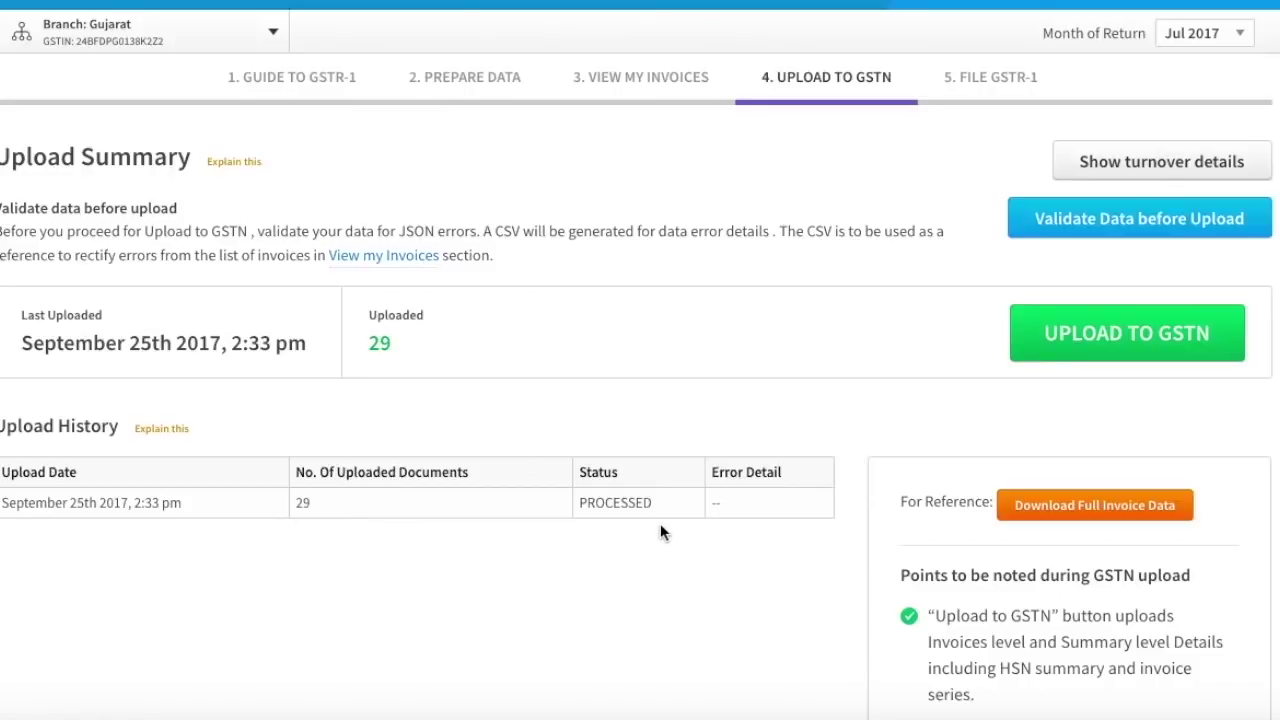
{"action": "left_click", "coordinate": [980, 89]}
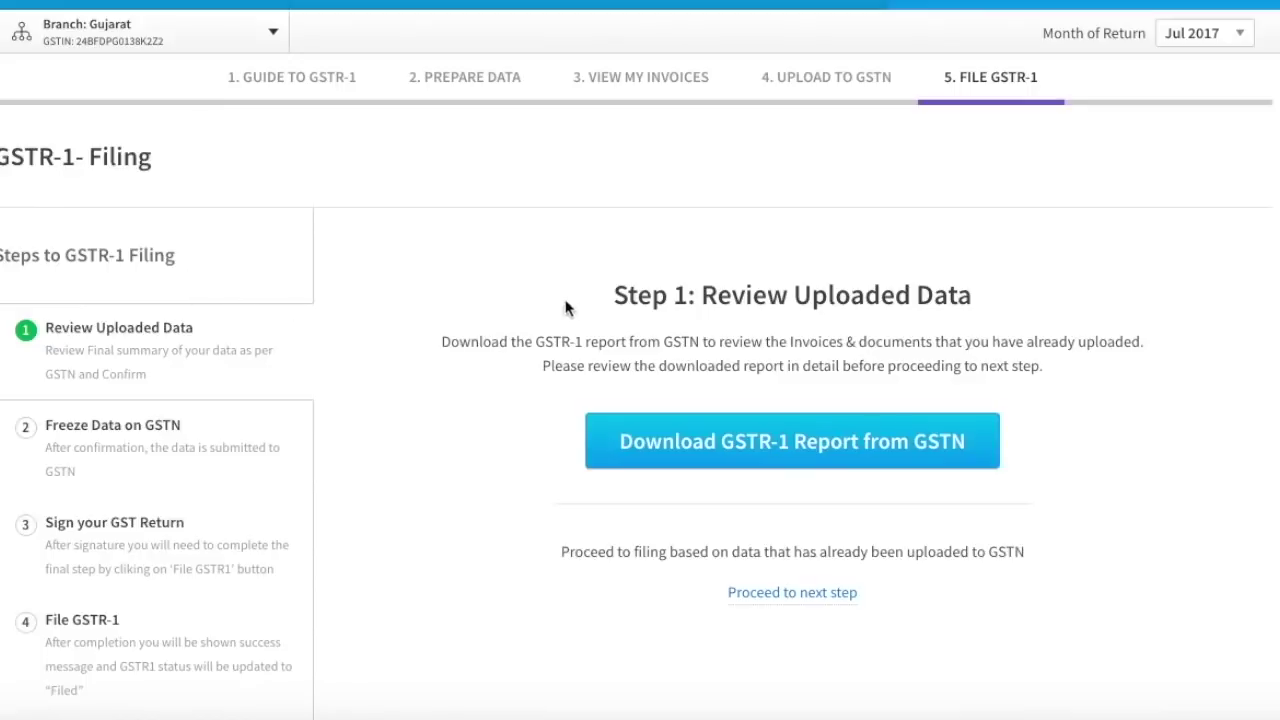
{"action": "left_click", "coordinate": [785, 449]}
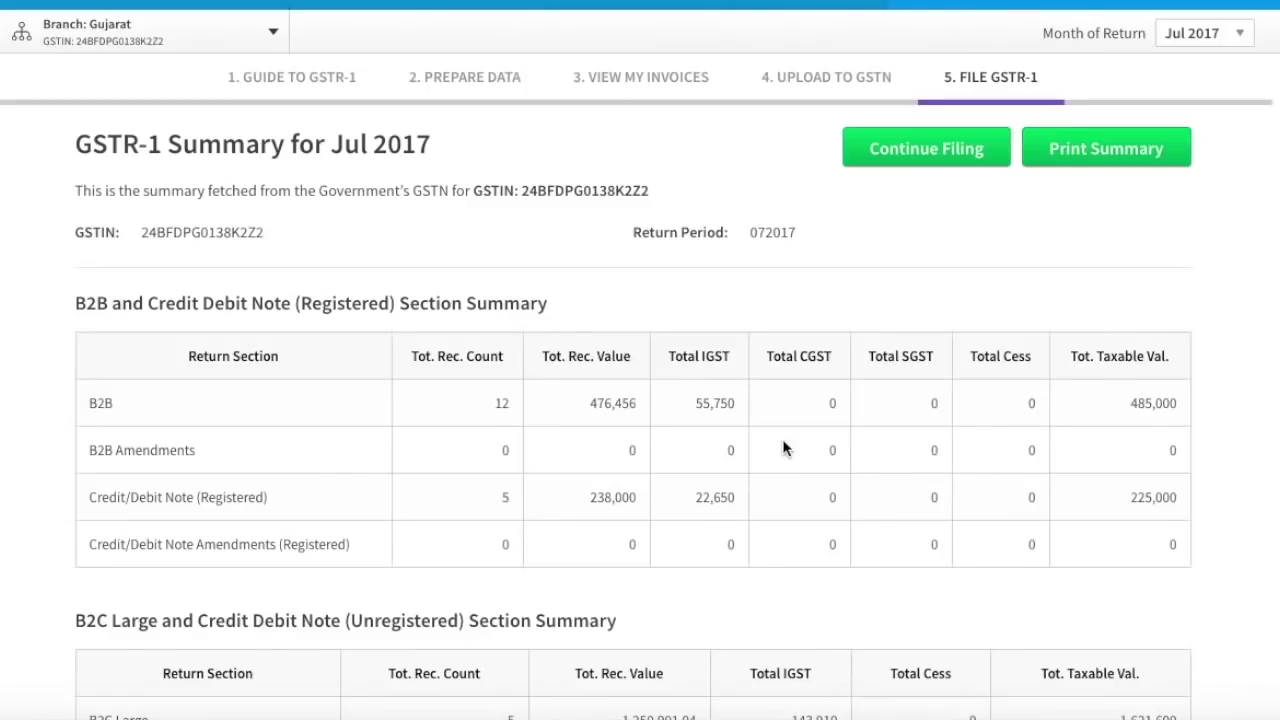
{"action": "scroll", "coordinate": [785, 449], "scroll_direction": "down", "scroll_amount": 7}
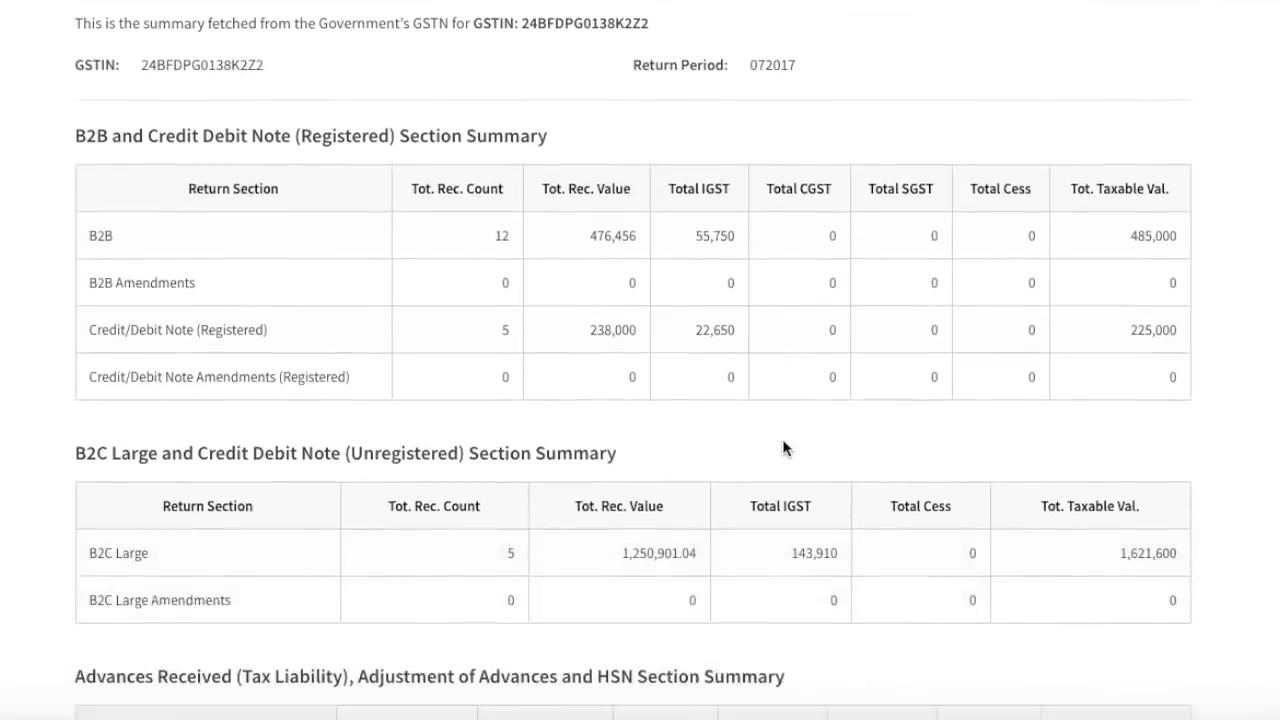
{"action": "scroll", "coordinate": [785, 449], "scroll_direction": "down", "scroll_amount": 7}
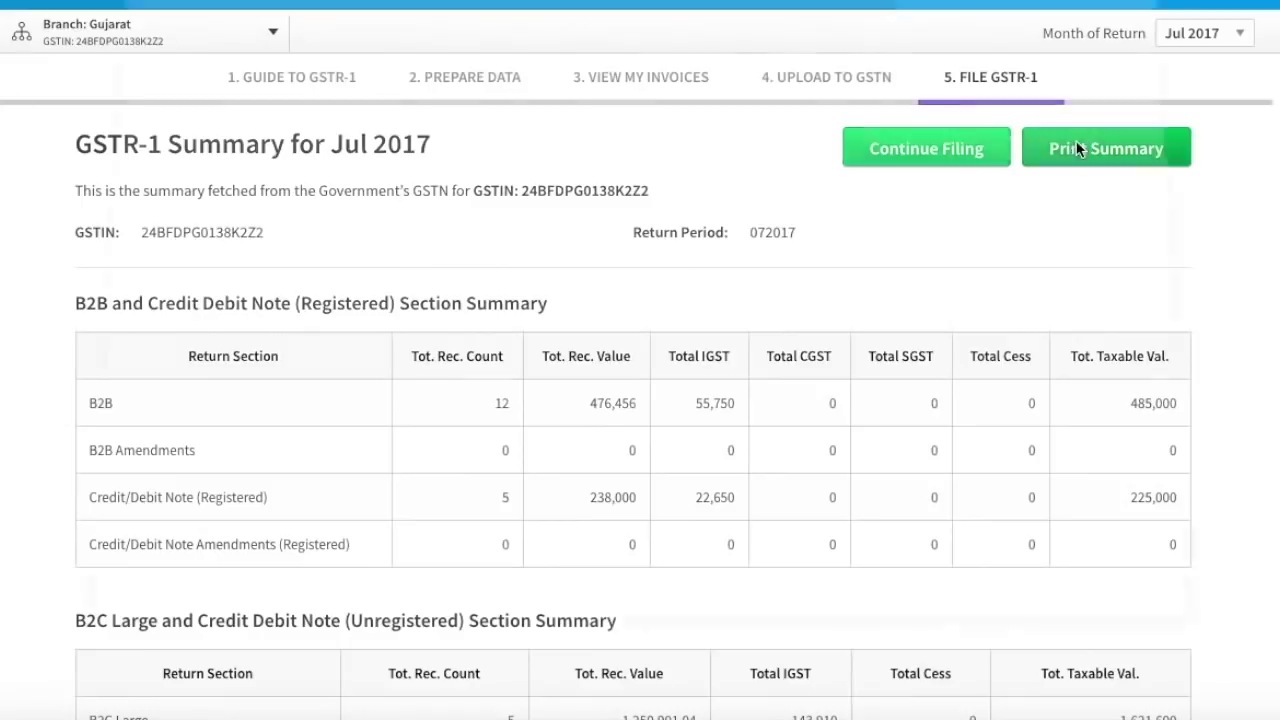
{"action": "left_click", "coordinate": [1077, 148]}
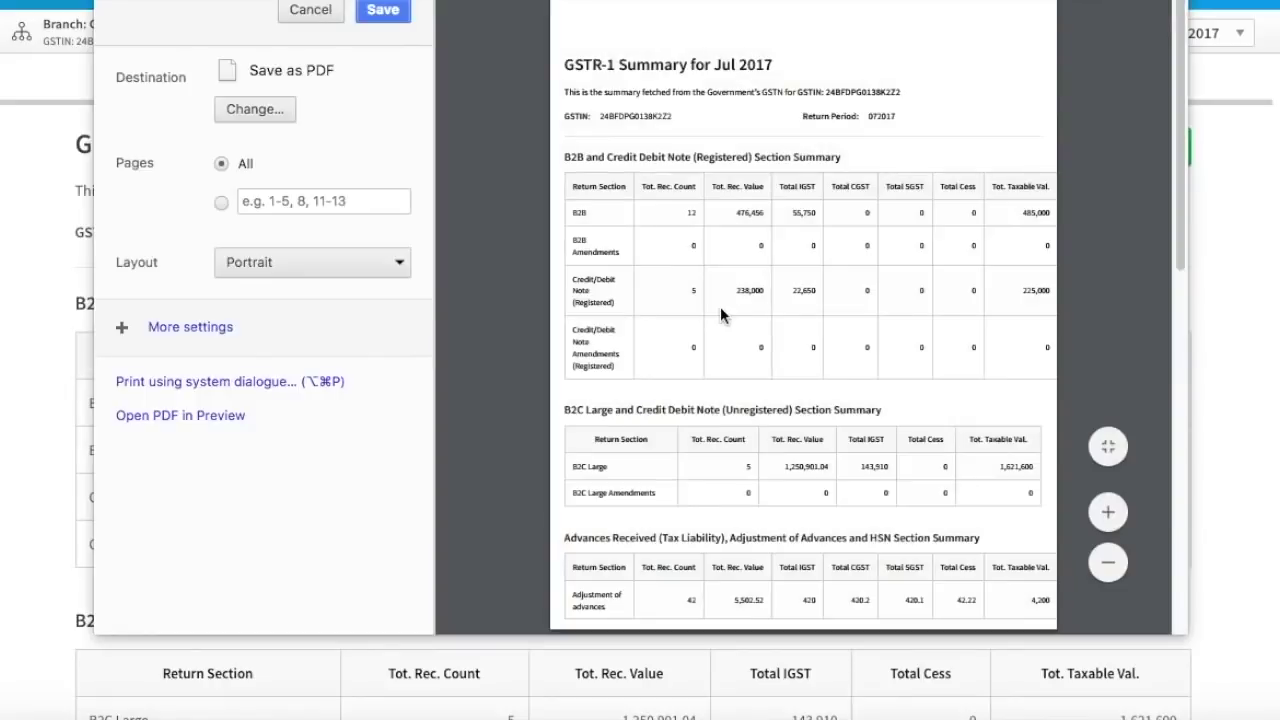
{"action": "left_click", "coordinate": [310, 10]}
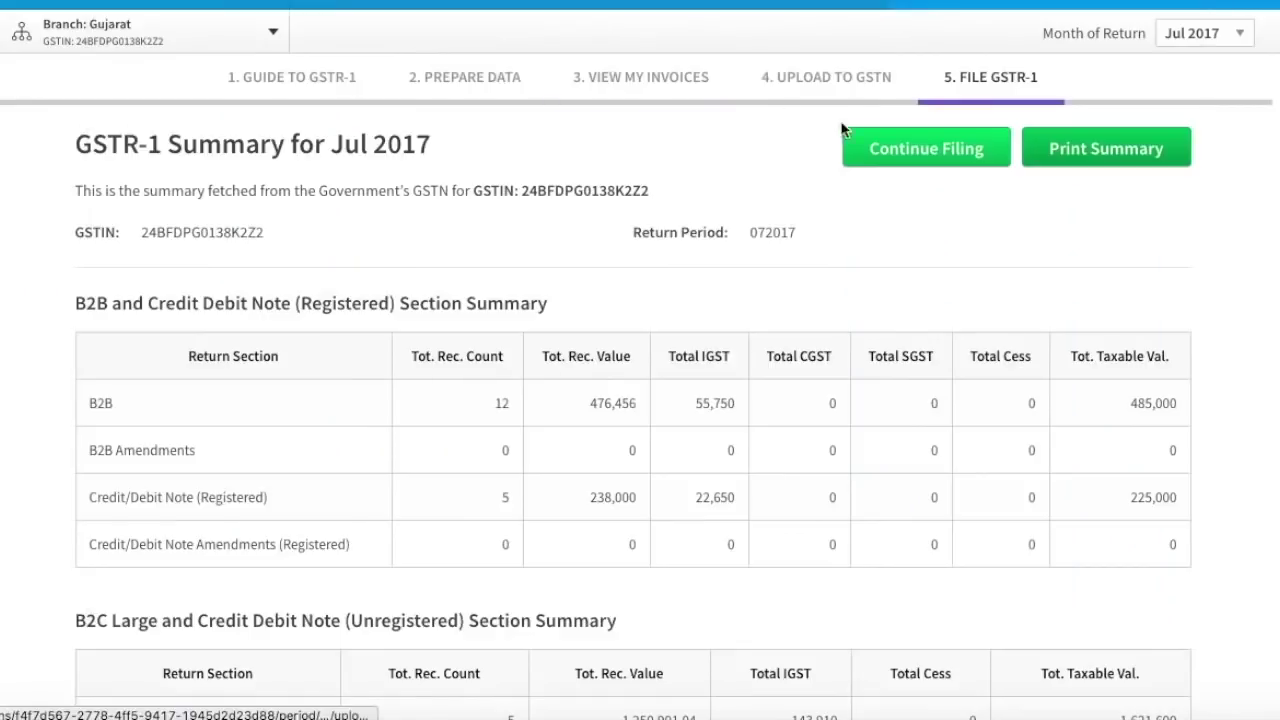
- Continue the filing by freezing the return data on GSTN and proceed to the signing step
{"action": "left_click", "coordinate": [899, 150]}
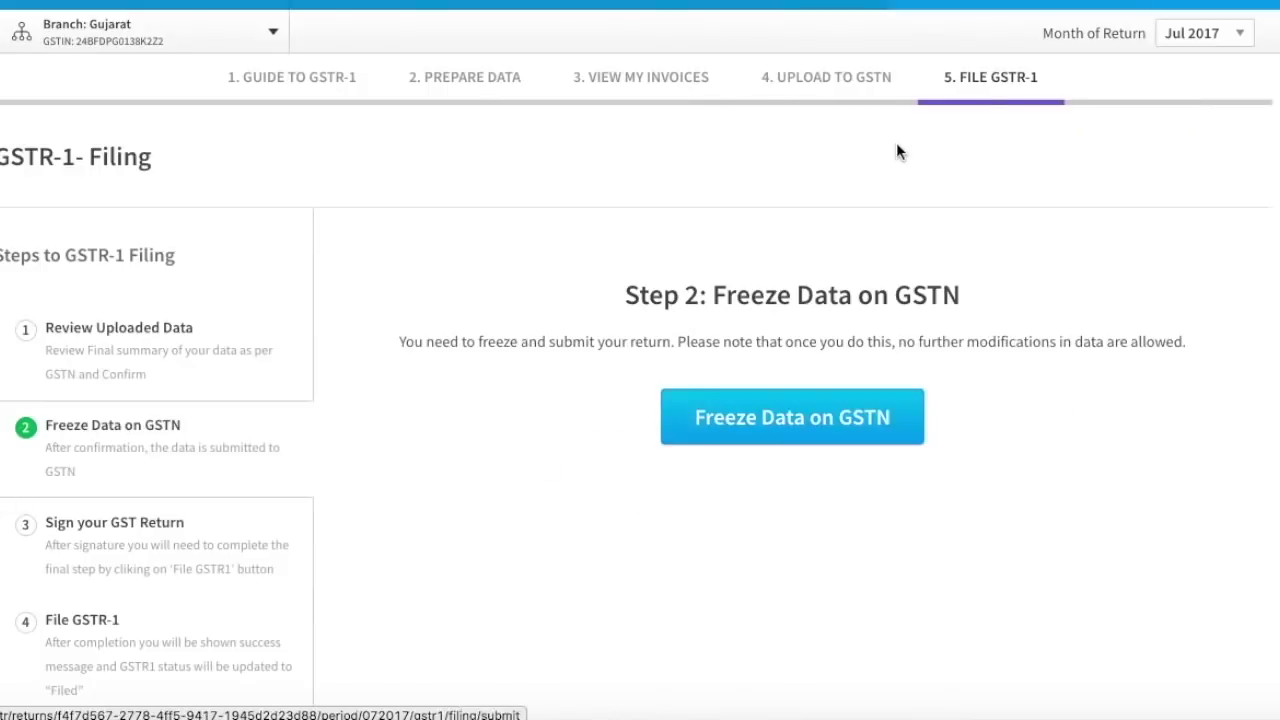
{"action": "left_click", "coordinate": [784, 432]}
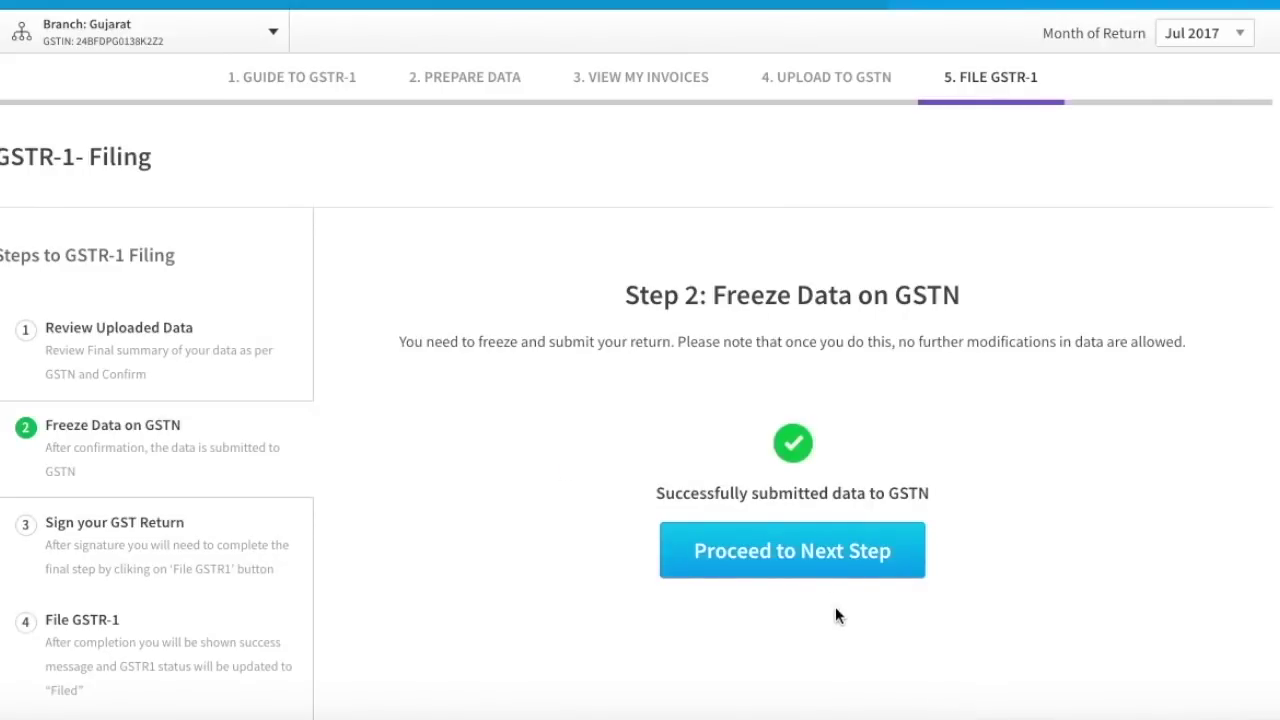
{"action": "left_click", "coordinate": [806, 552]}
- Choose Digital Signature Certificate (DSC) as the signing method, enter the signatory's PAN and proceed to signing
{"action": "left_click", "coordinate": [673, 559]}
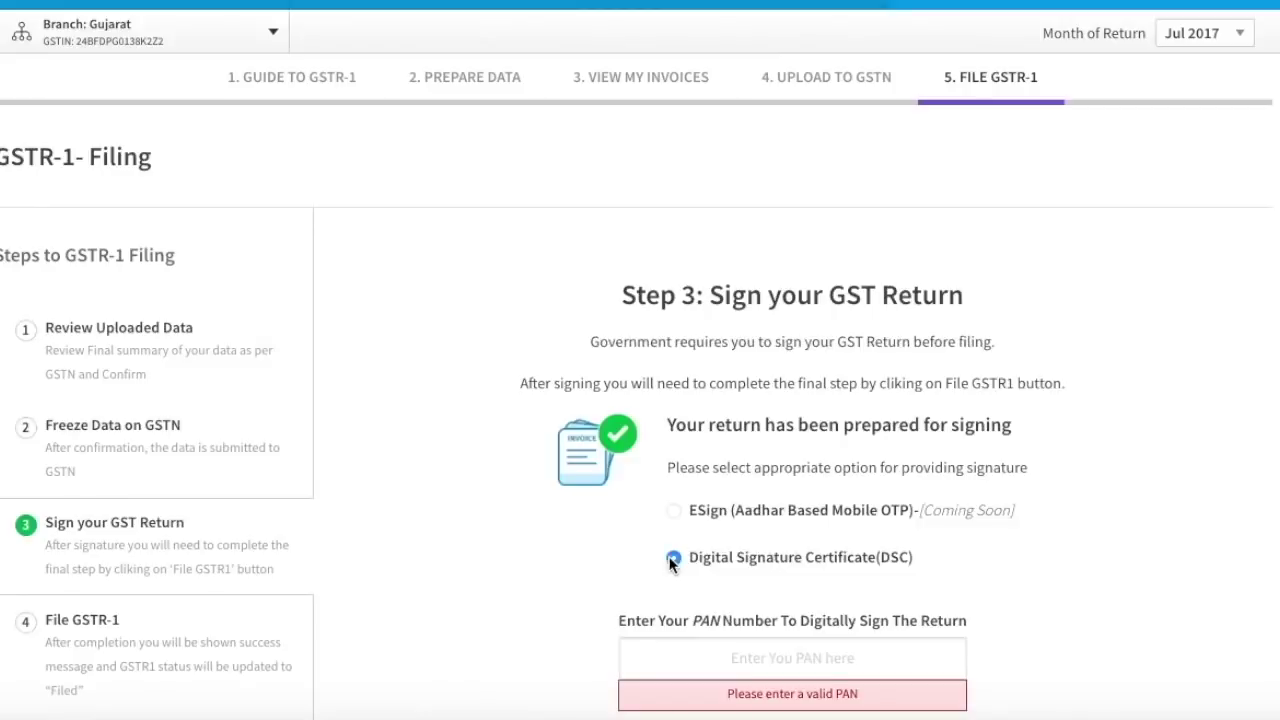
{"action": "left_click", "coordinate": [725, 655]}
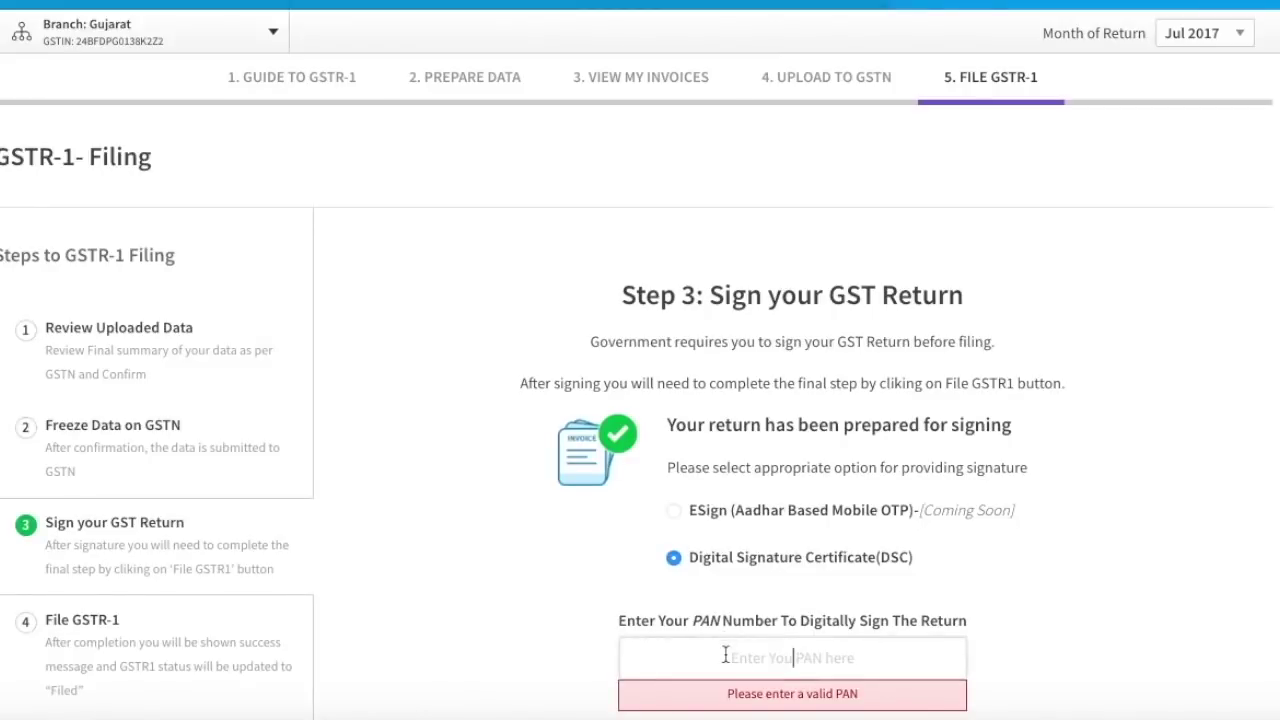
{"action": "type", "text": "AAA"}
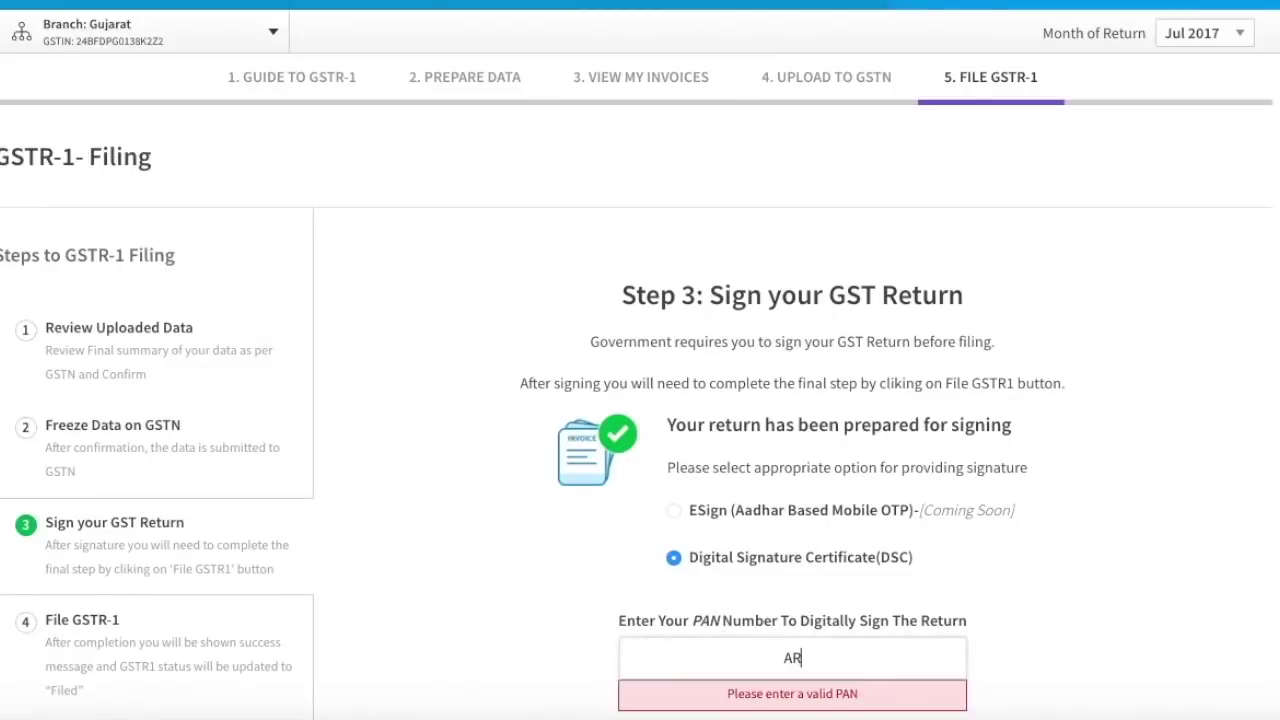
{"action": "scroll", "coordinate": [725, 655], "scroll_direction": "down", "scroll_amount": 2}
{"action": "type", "text": "AAA"}
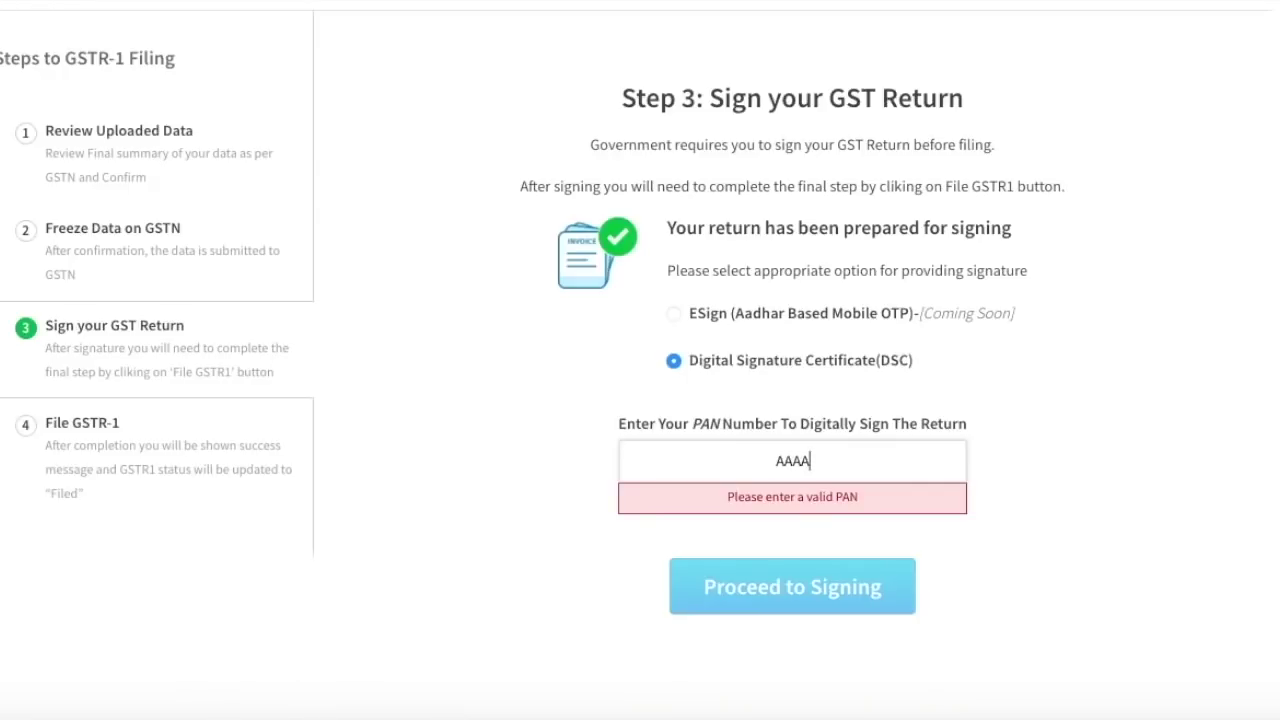
{"action": "type", "text": "1234A"}
{"action": "left_click", "coordinate": [843, 596]}
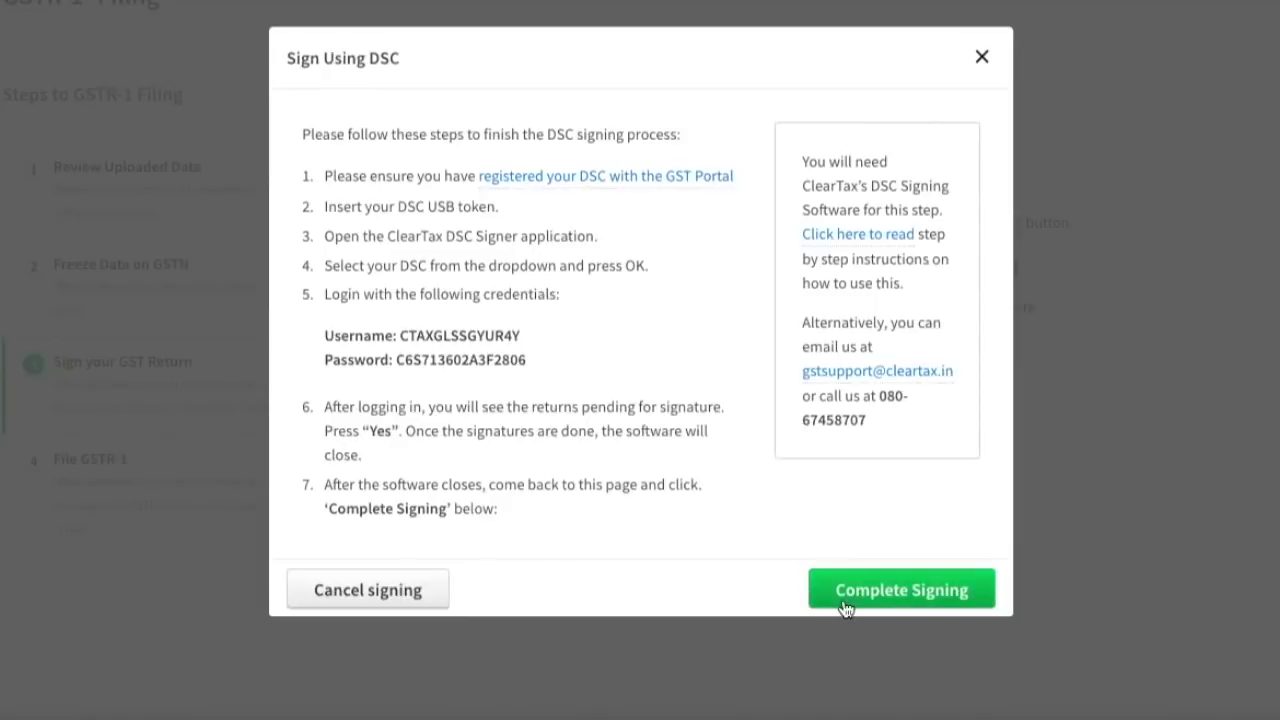
- Complete the DSC signing and submit the final GSTR-1 filing
{"action": "left_click", "coordinate": [845, 604]}
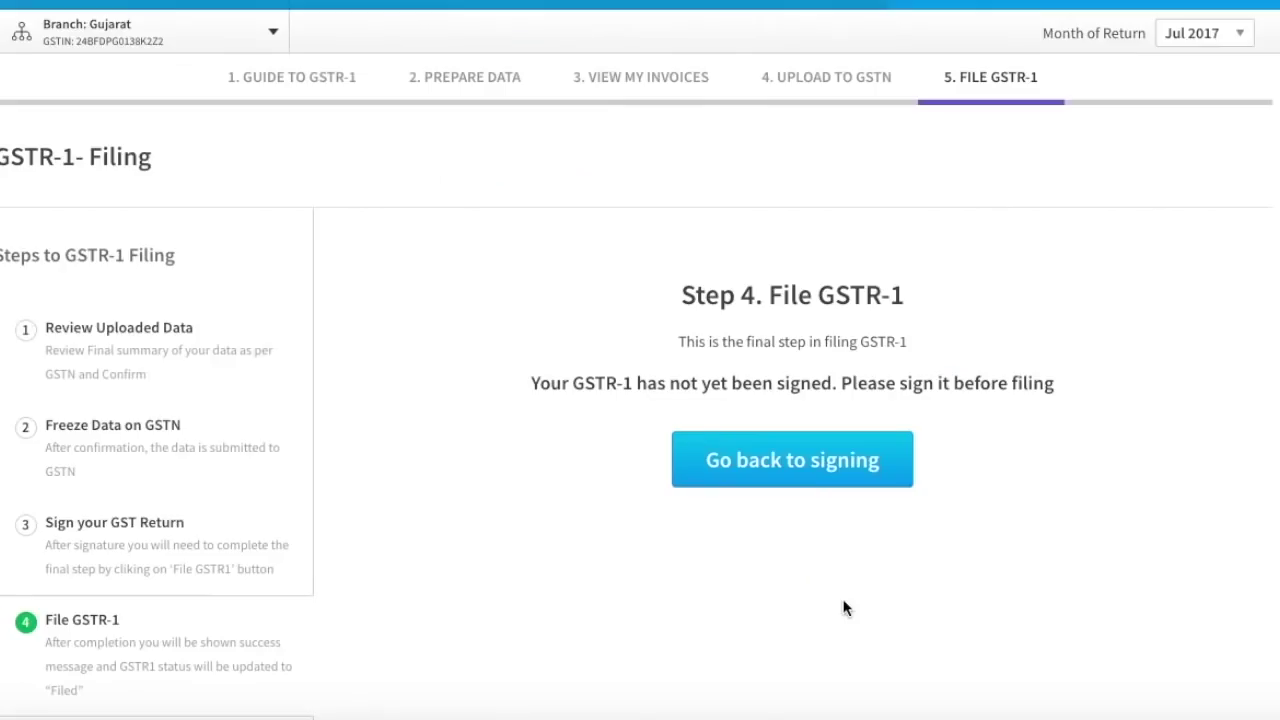
{"action": "left_click", "coordinate": [798, 472]}
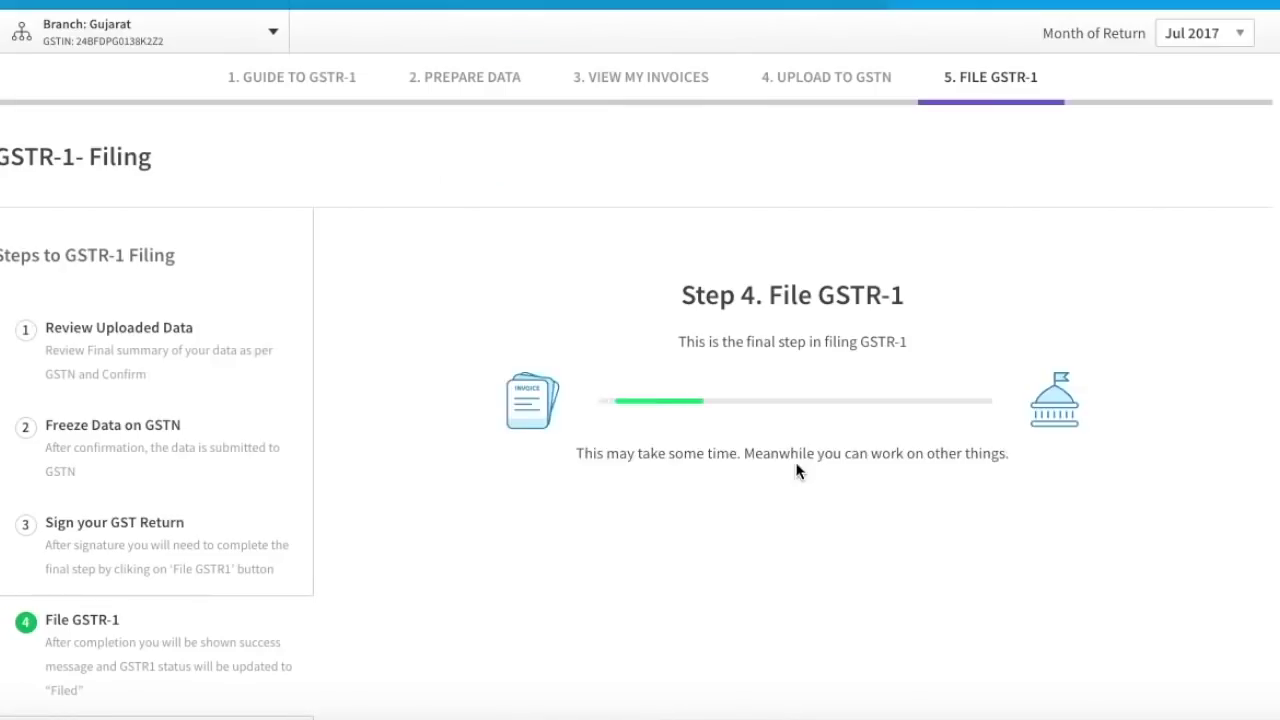